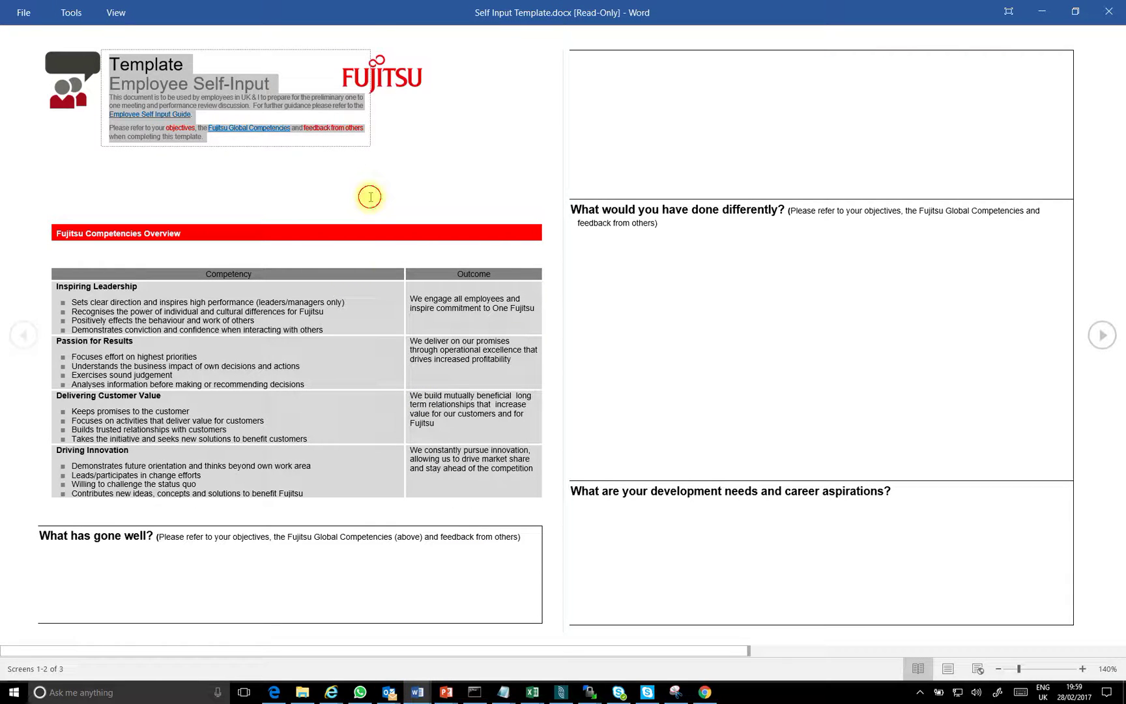
Deselect the Word template header and minimise the remote session to reveal Katachi in Chrome
click(370, 197)
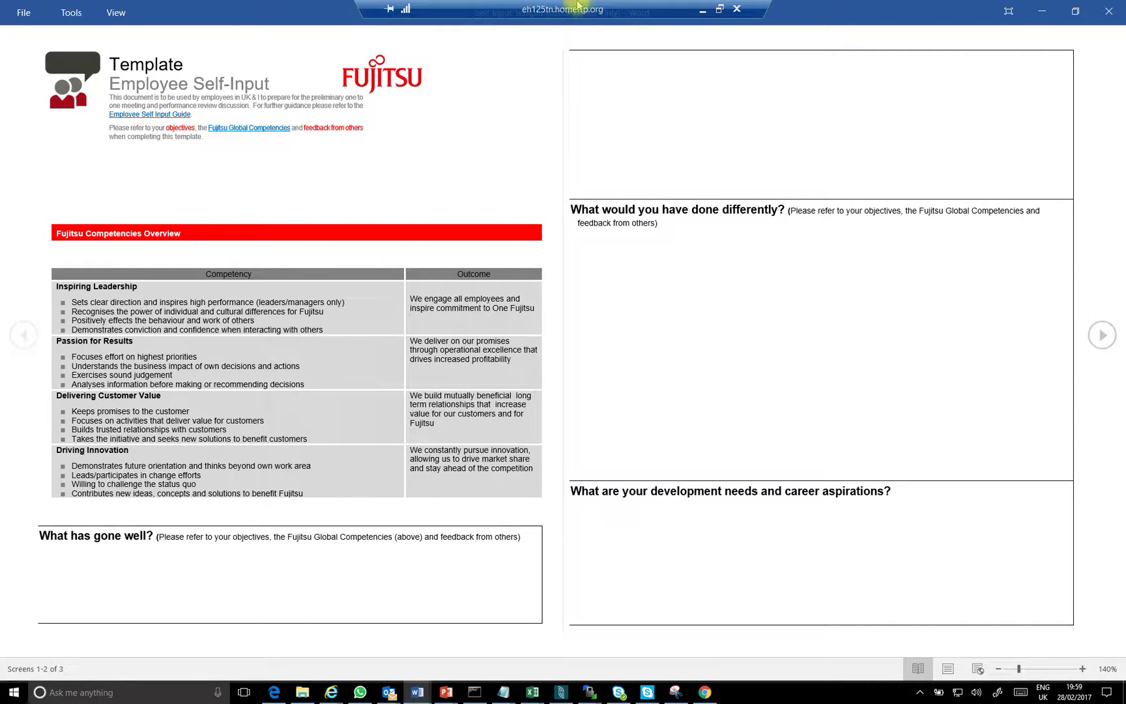
click(704, 10)
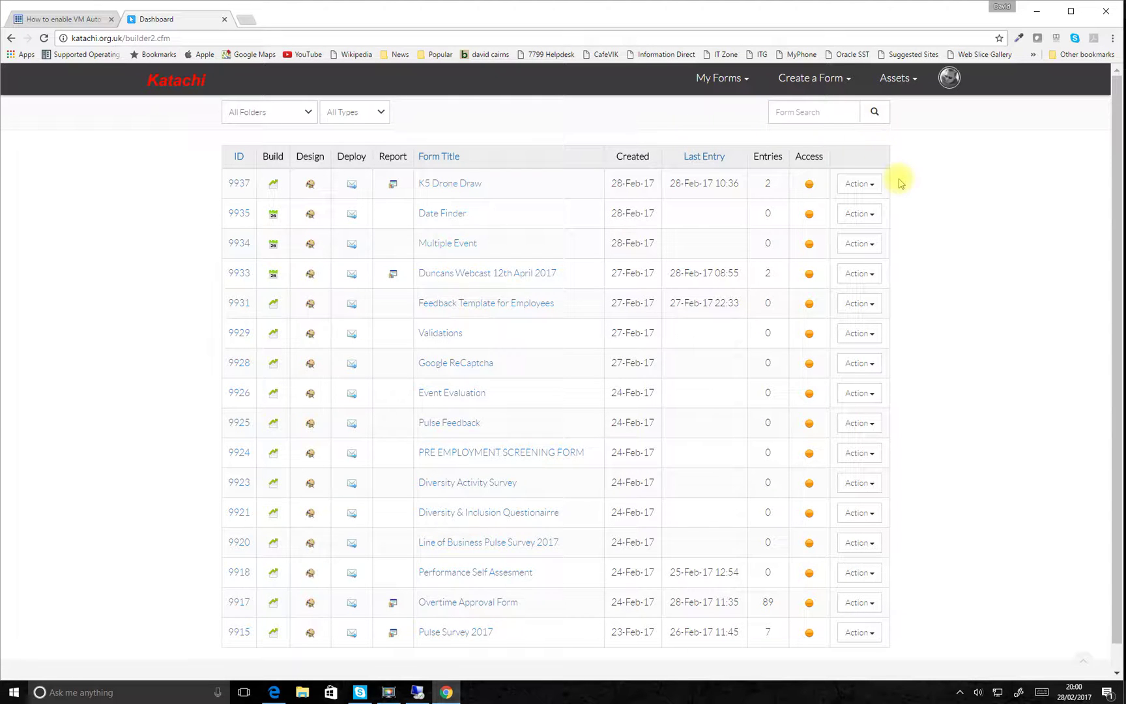
Create a new survey titled 'Employee Feedback' stored in the Default Folder
click(824, 85)
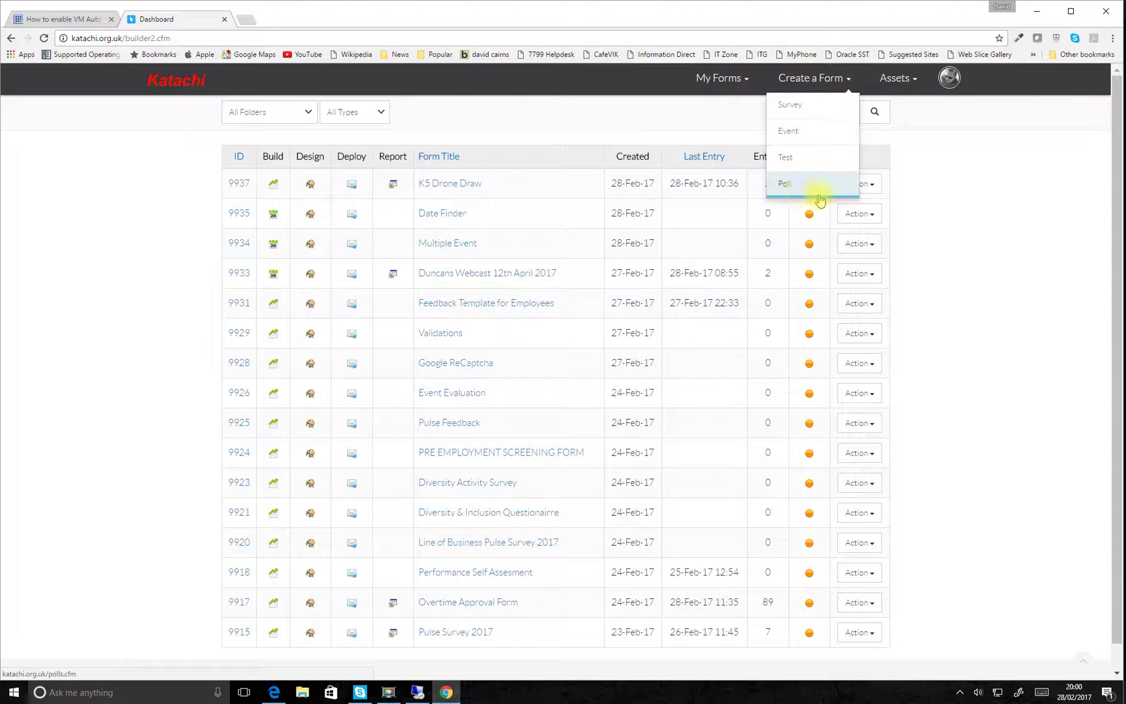
click(797, 107)
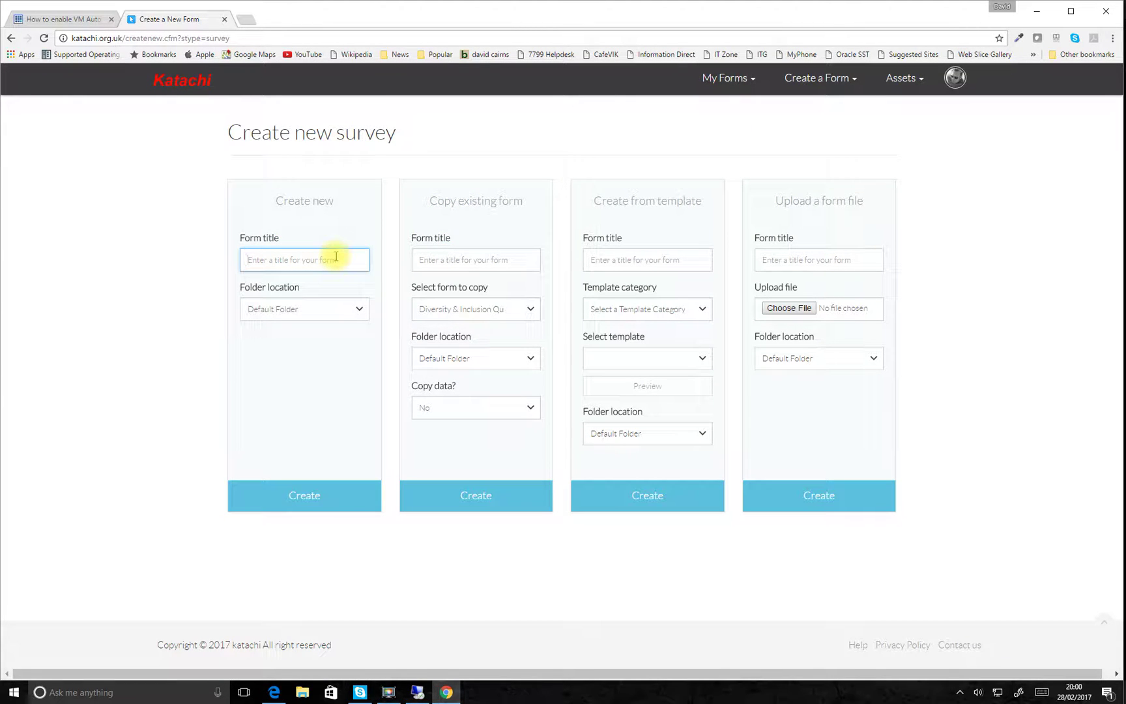
text(Empl)
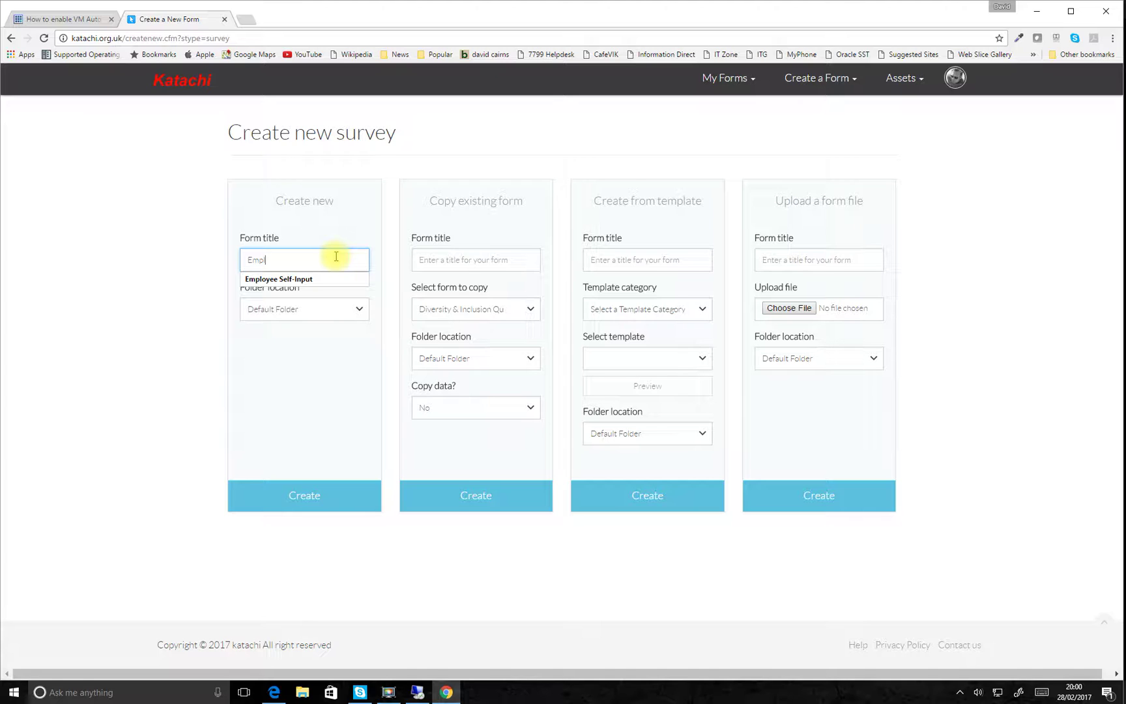
text(oyee Feedback)
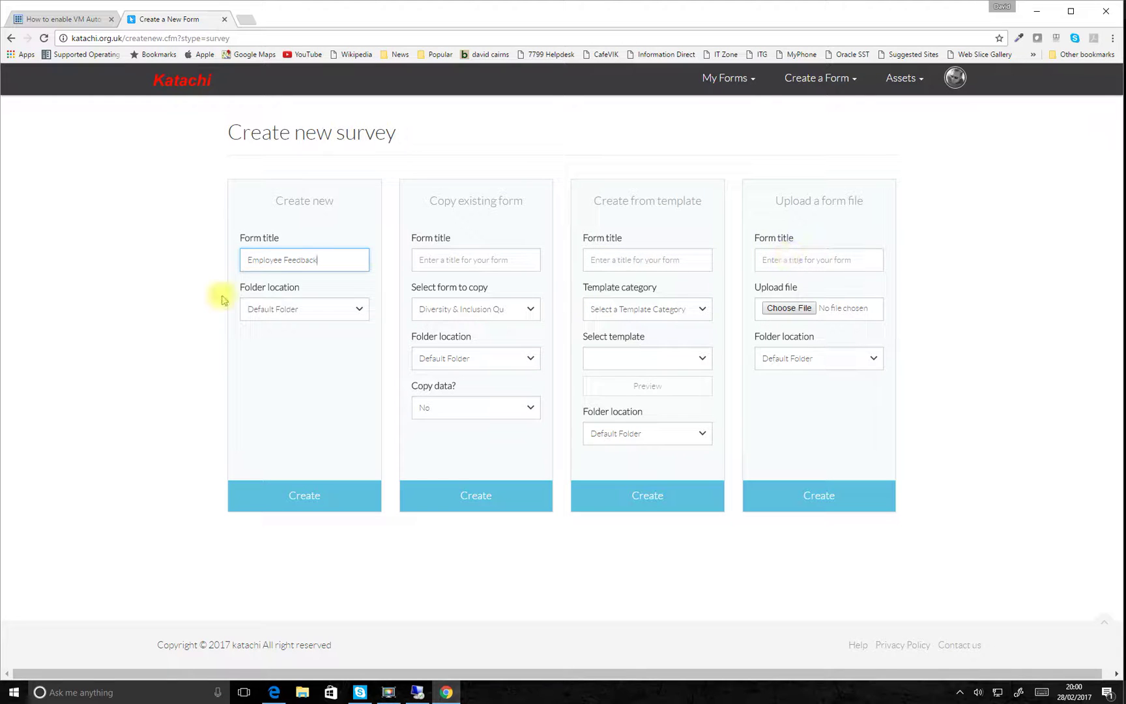
click(289, 309)
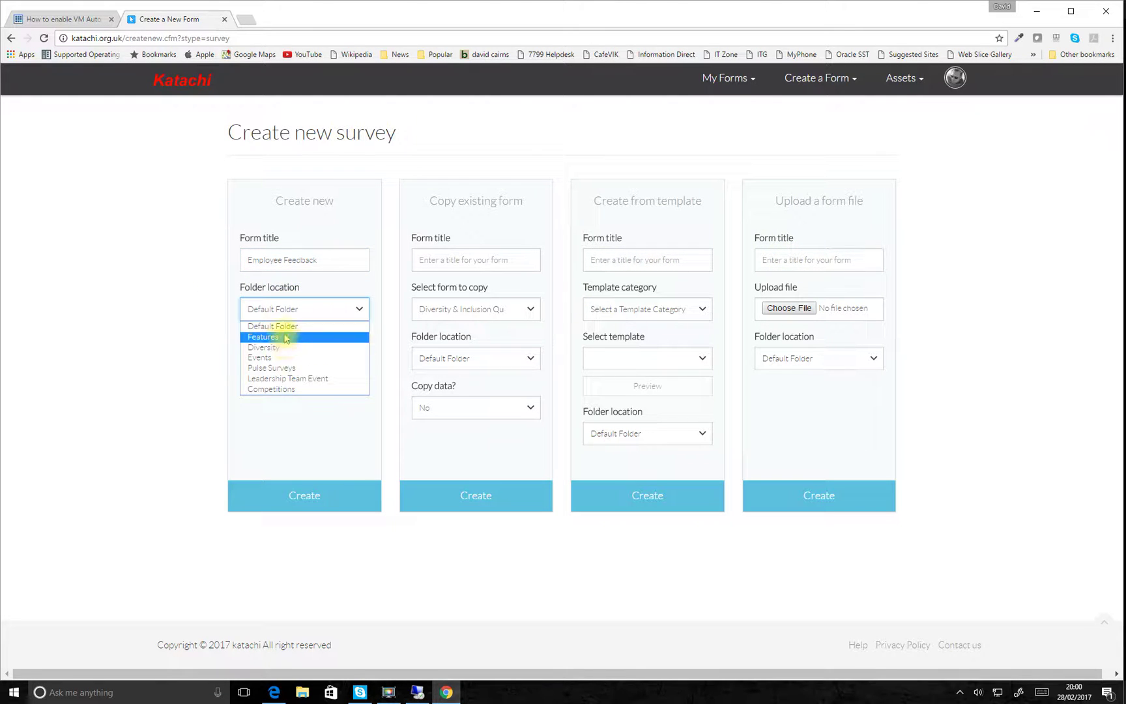
click(284, 326)
click(309, 496)
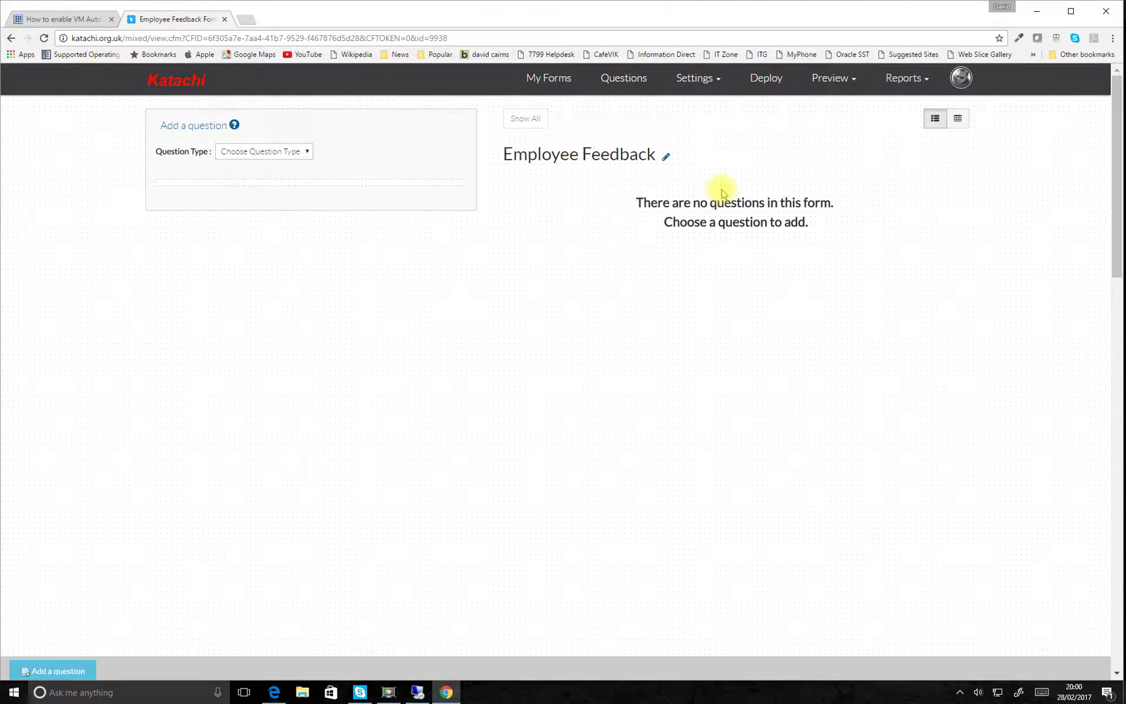
Add an Input question with Name, Company, Address and E-Mail fields at the form's end
click(306, 152)
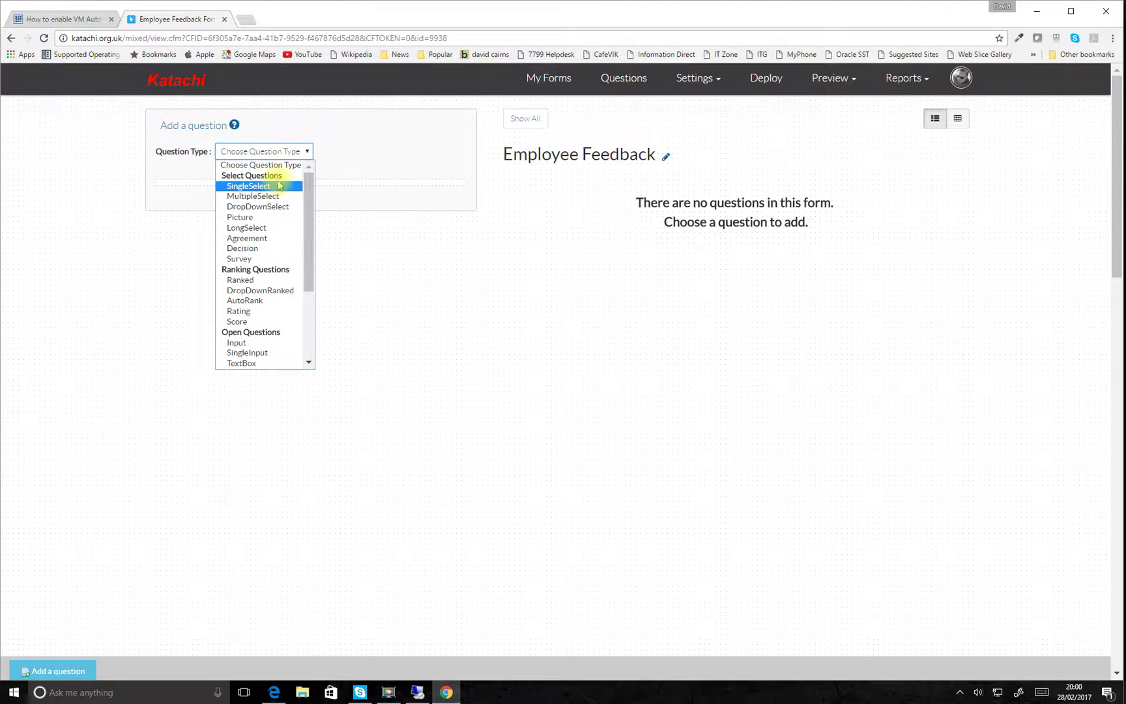
click(275, 343)
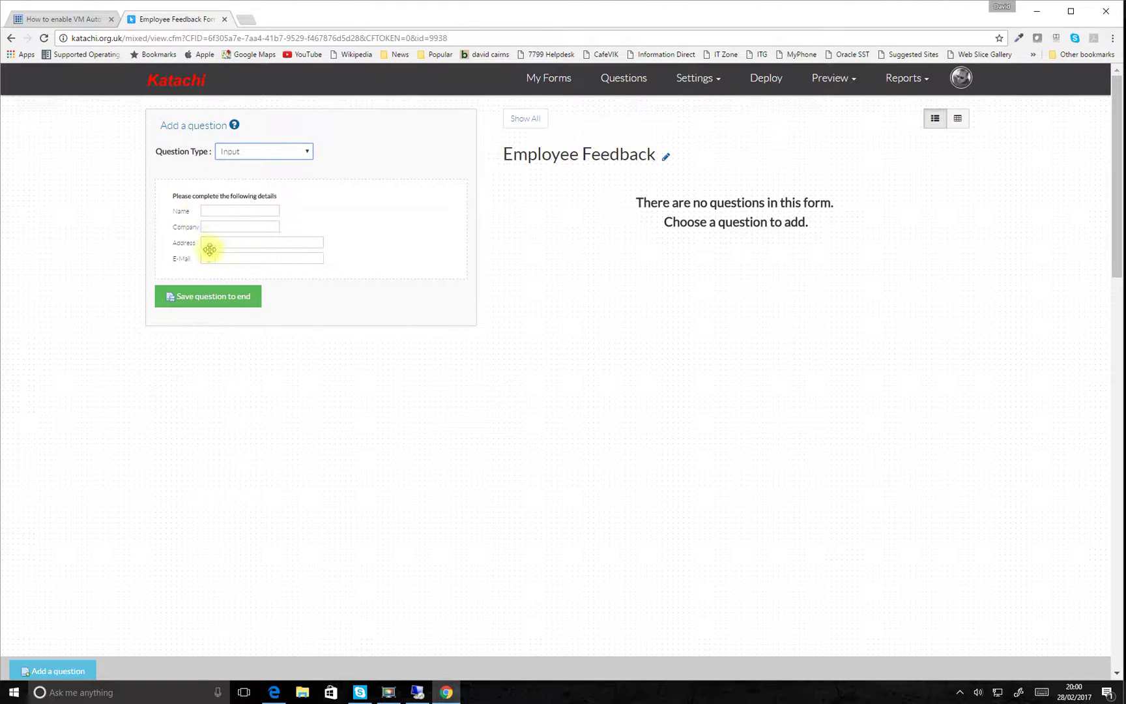
click(210, 298)
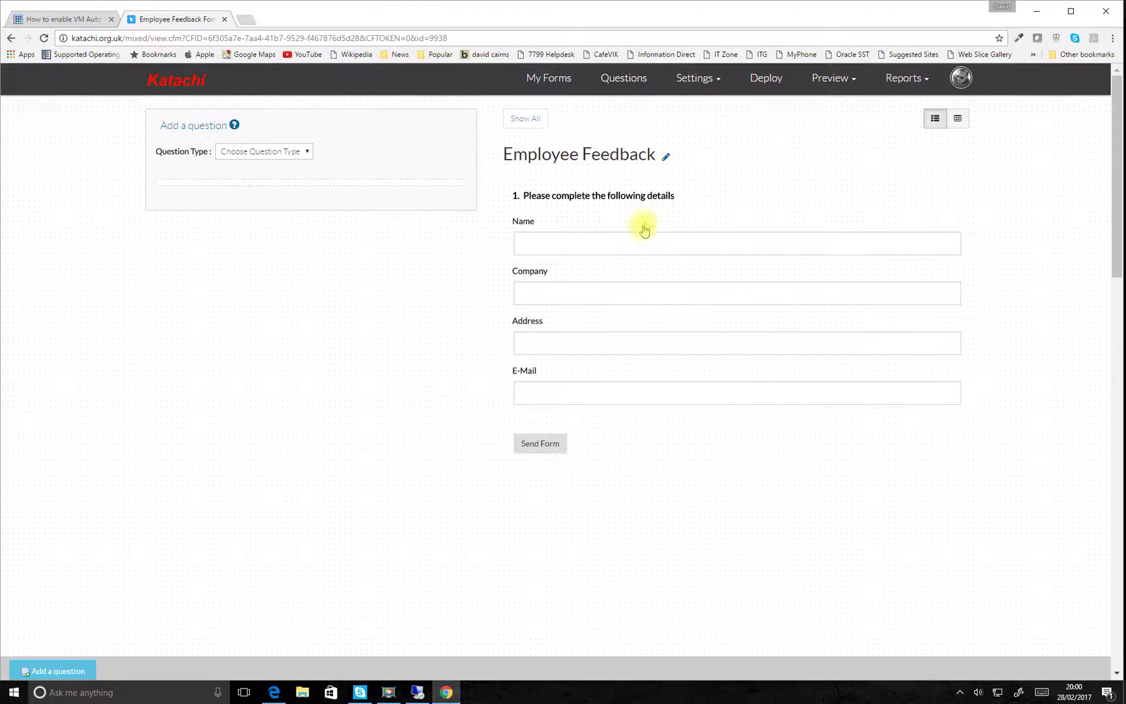
Toggle the table view, open question 1 for editing, then bring up the Word template
click(957, 120)
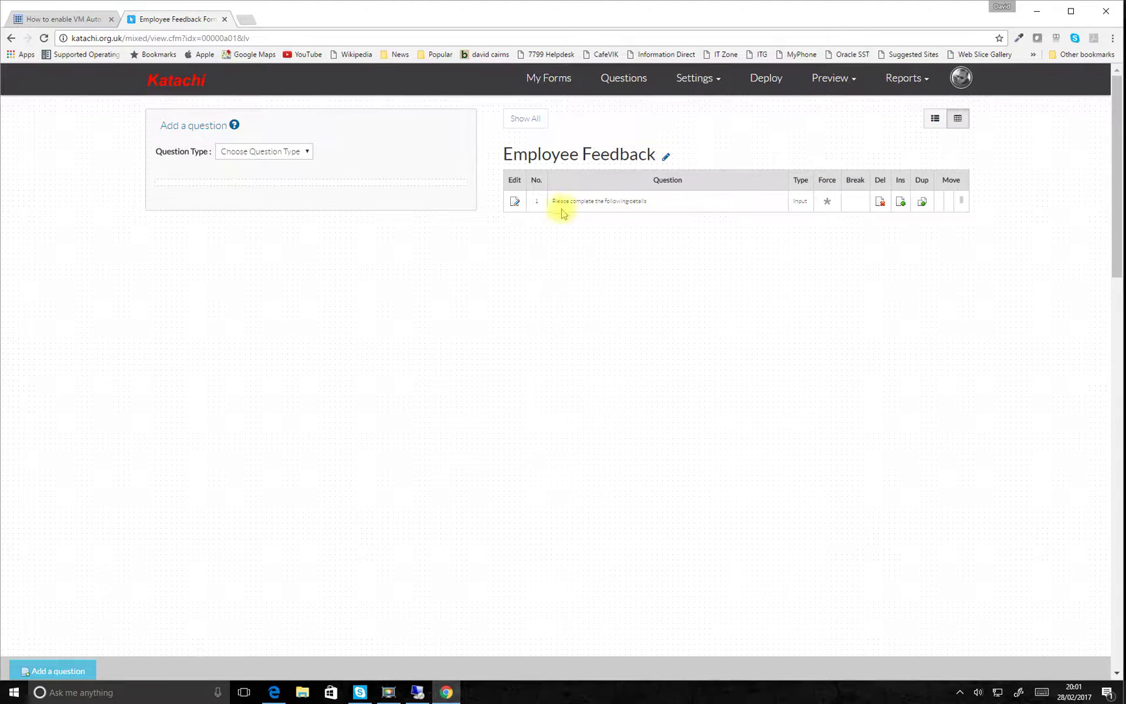
click(934, 118)
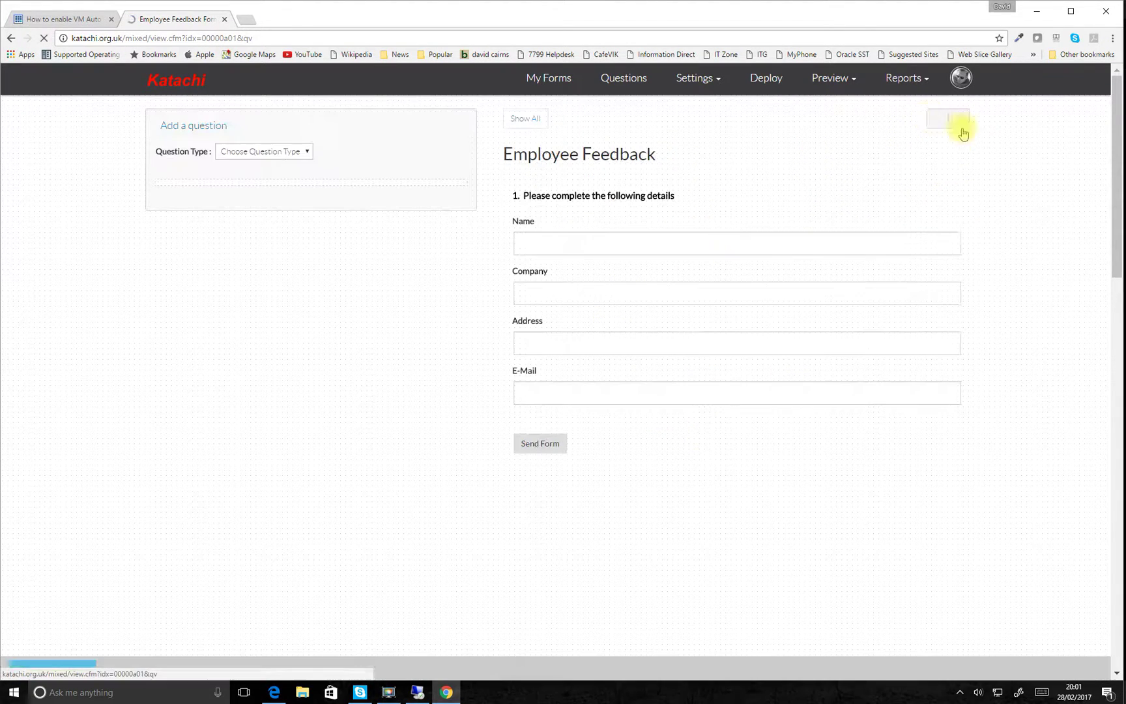
click(614, 234)
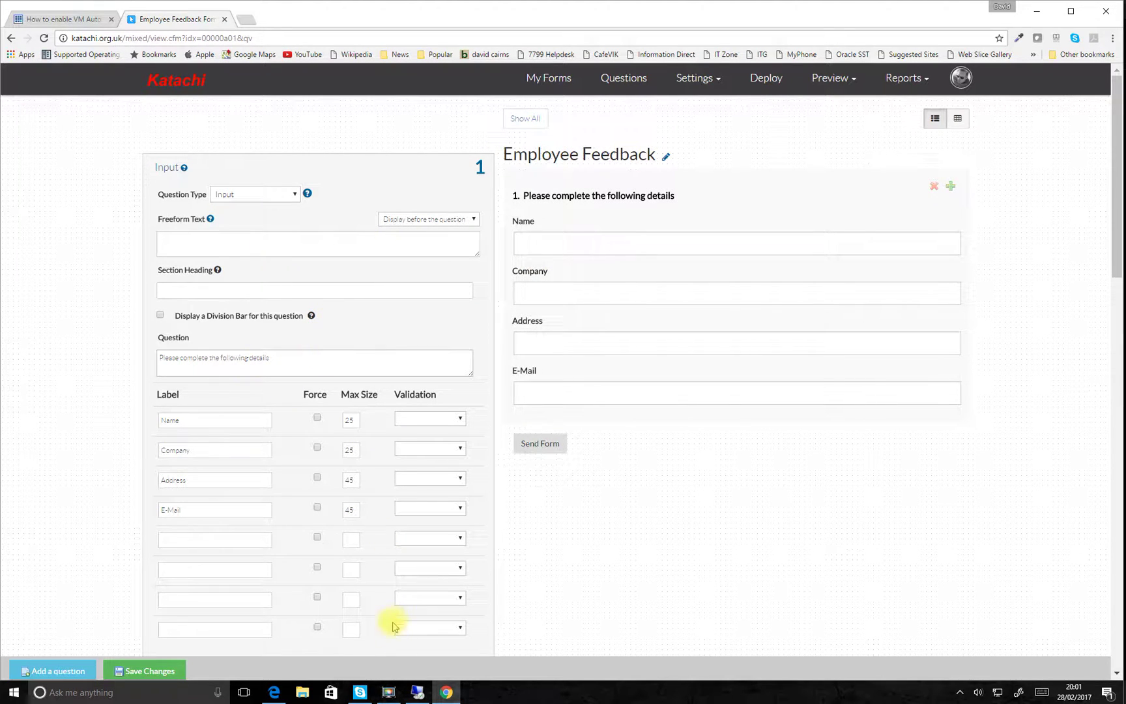
click(417, 693)
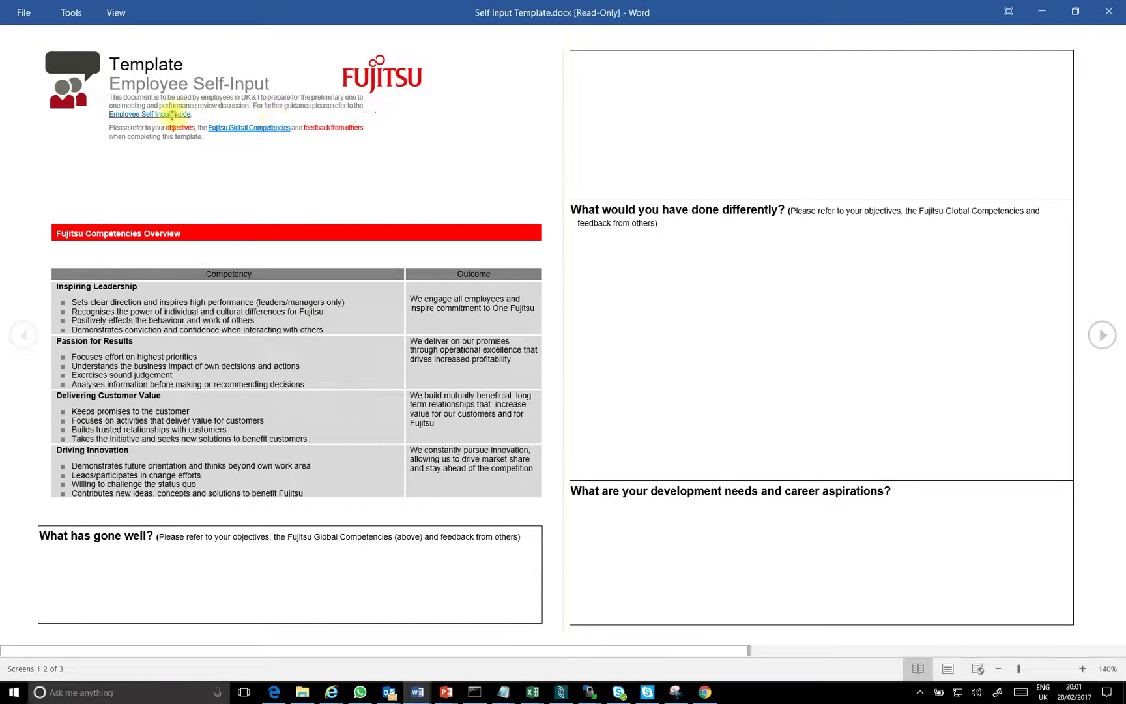
Copy the Employee Self-Input title and guidance paragraph from the Word template
triple_click(195, 138)
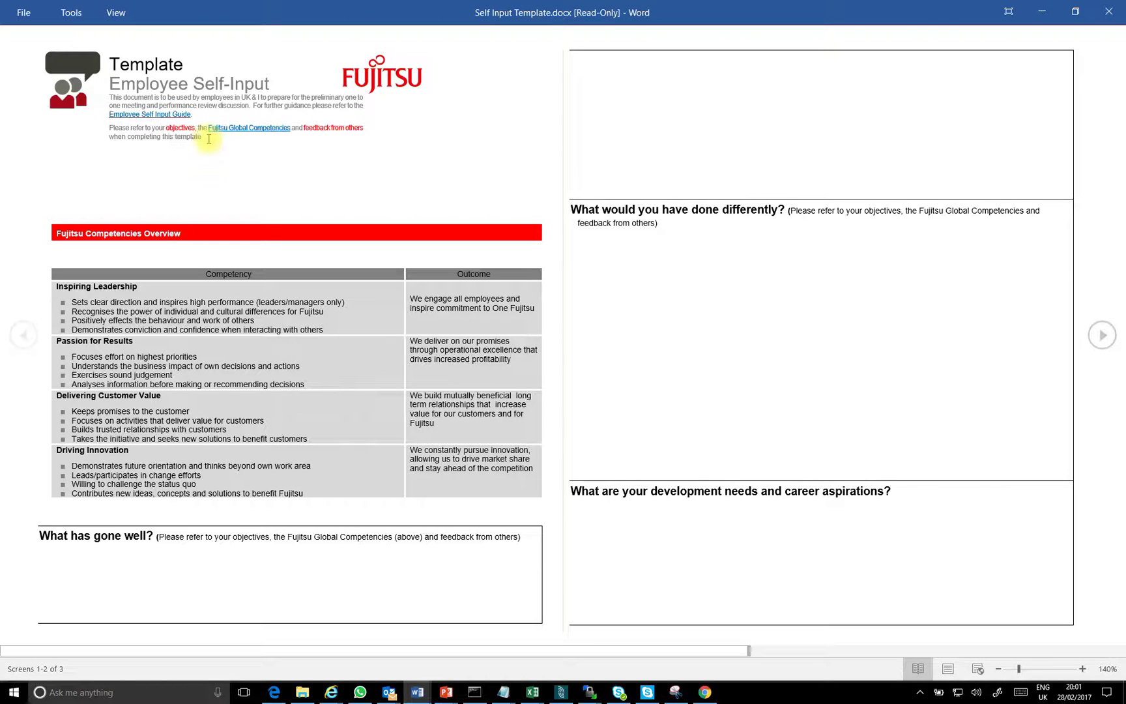
drag(122, 110, 127, 67)
right_click(127, 67)
click(157, 77)
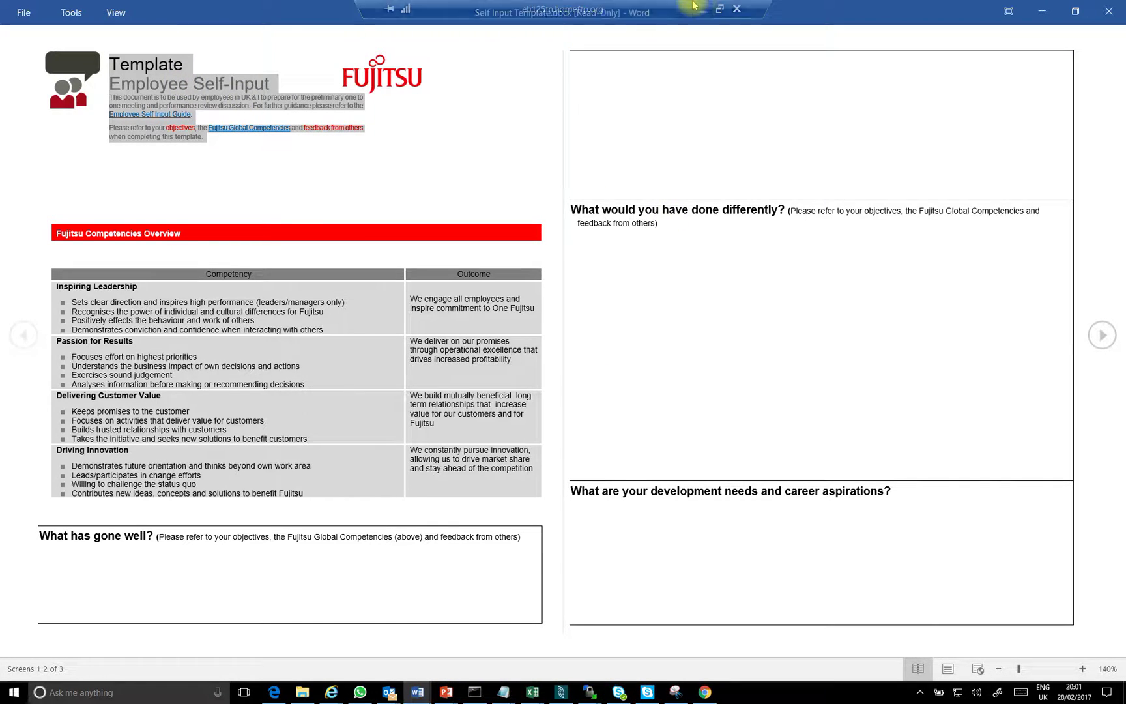
Paste the template title and guidance into question 1's freeform text, save, and preview in a new tab
click(703, 9)
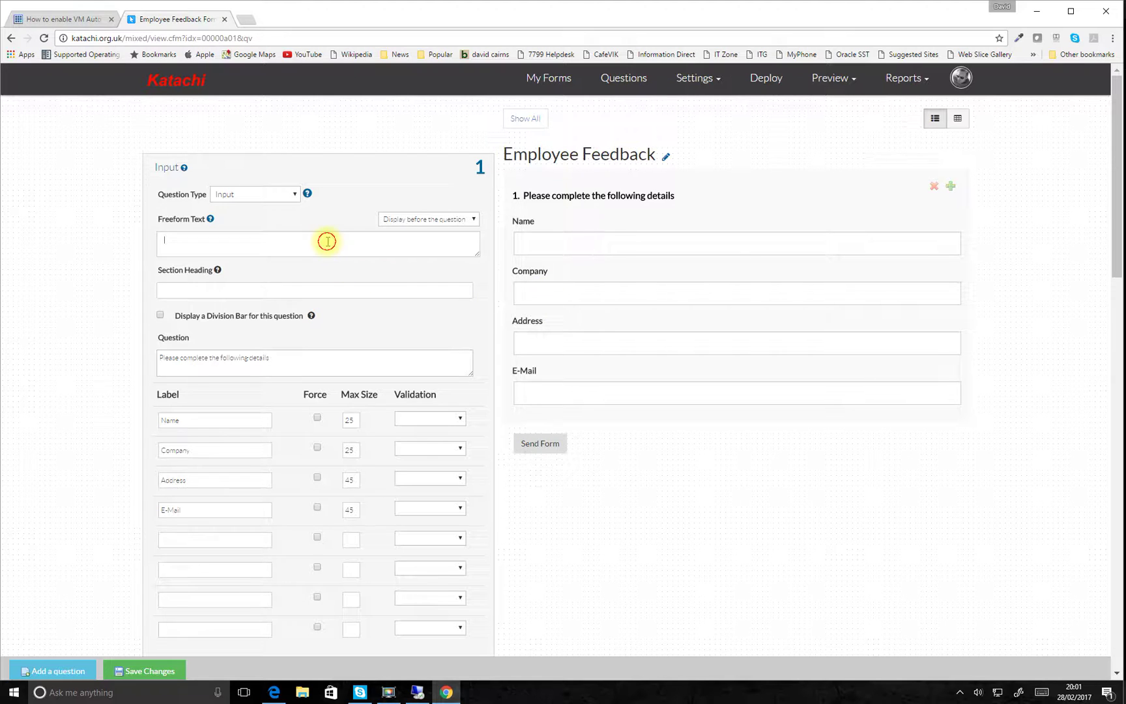
click(326, 243)
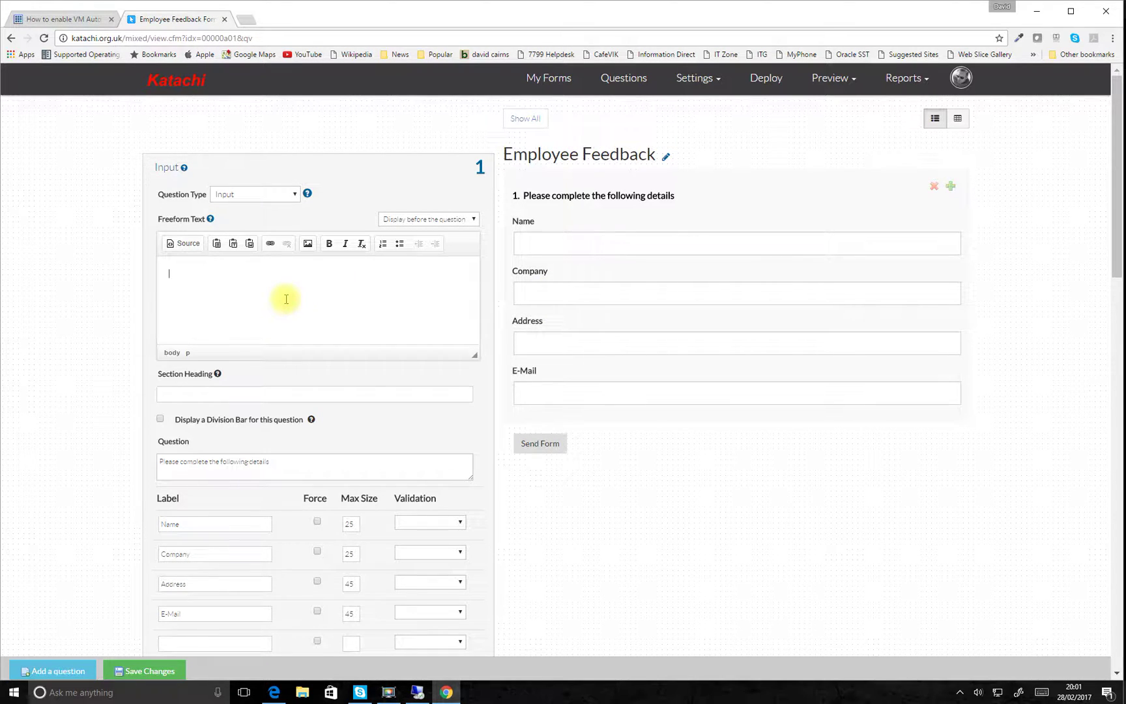
key(ctrl+v)
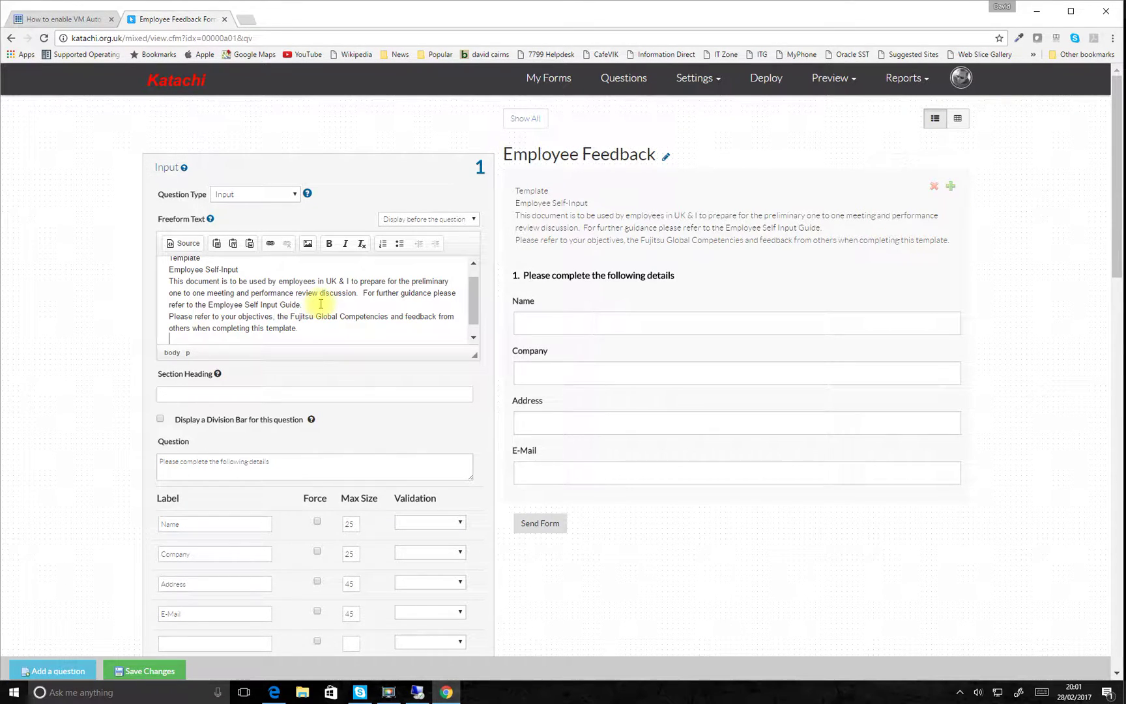
scroll(474, 287, up, 1)
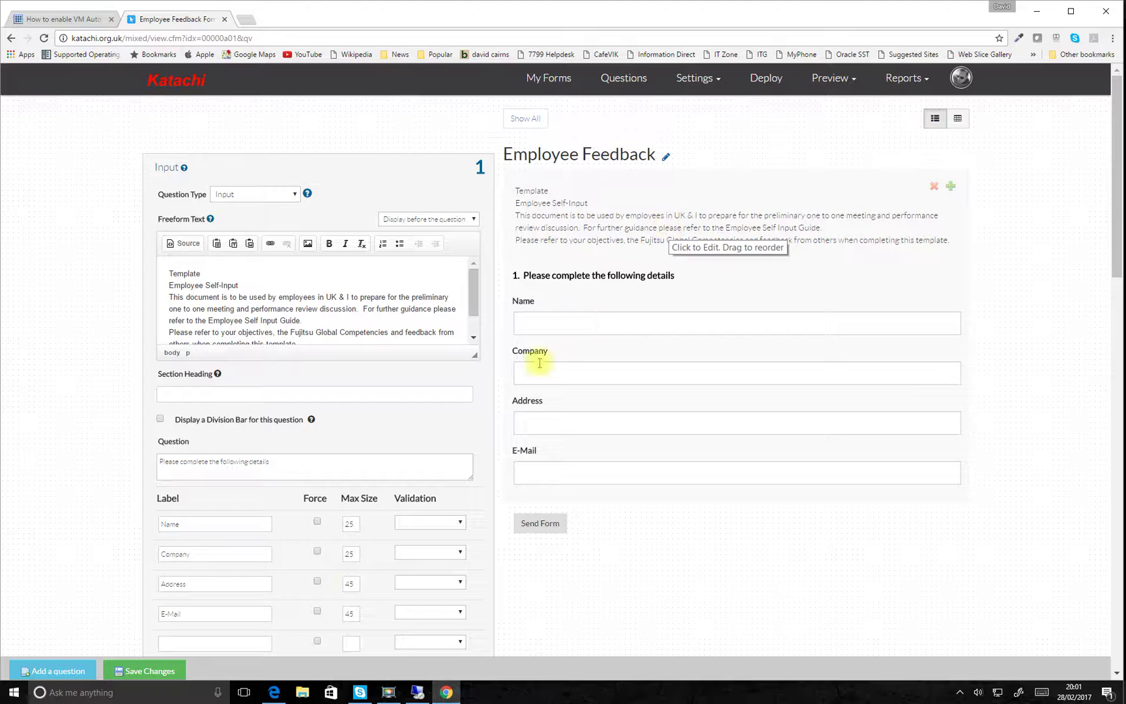
click(161, 673)
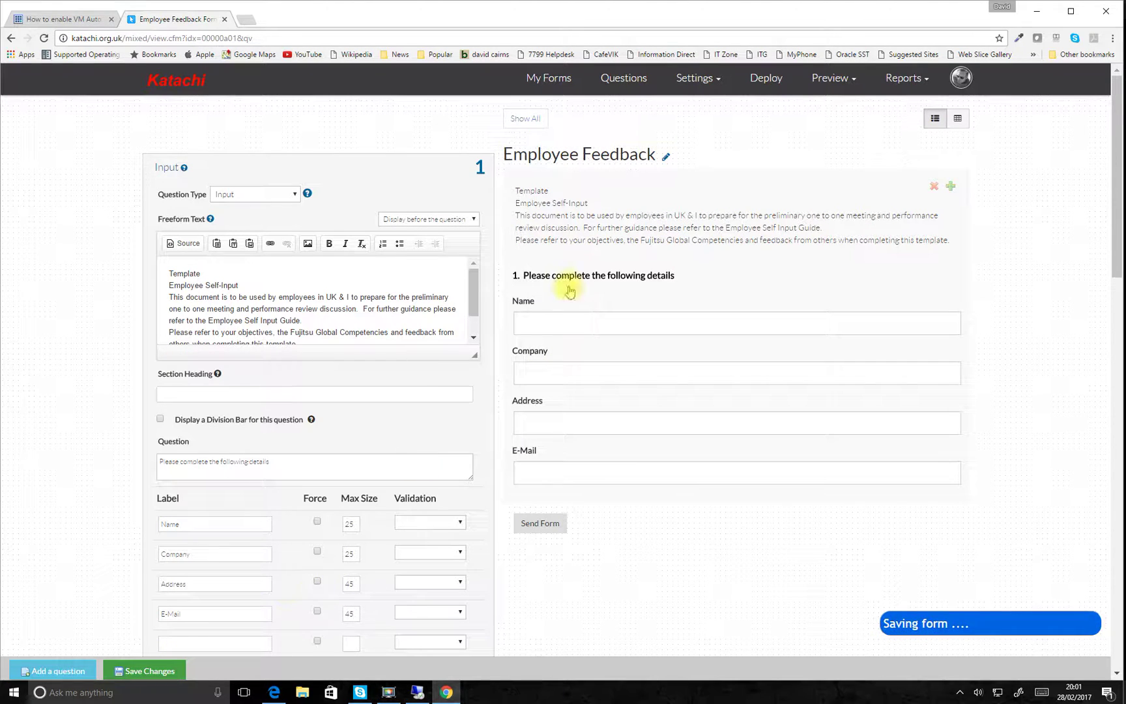
click(831, 83)
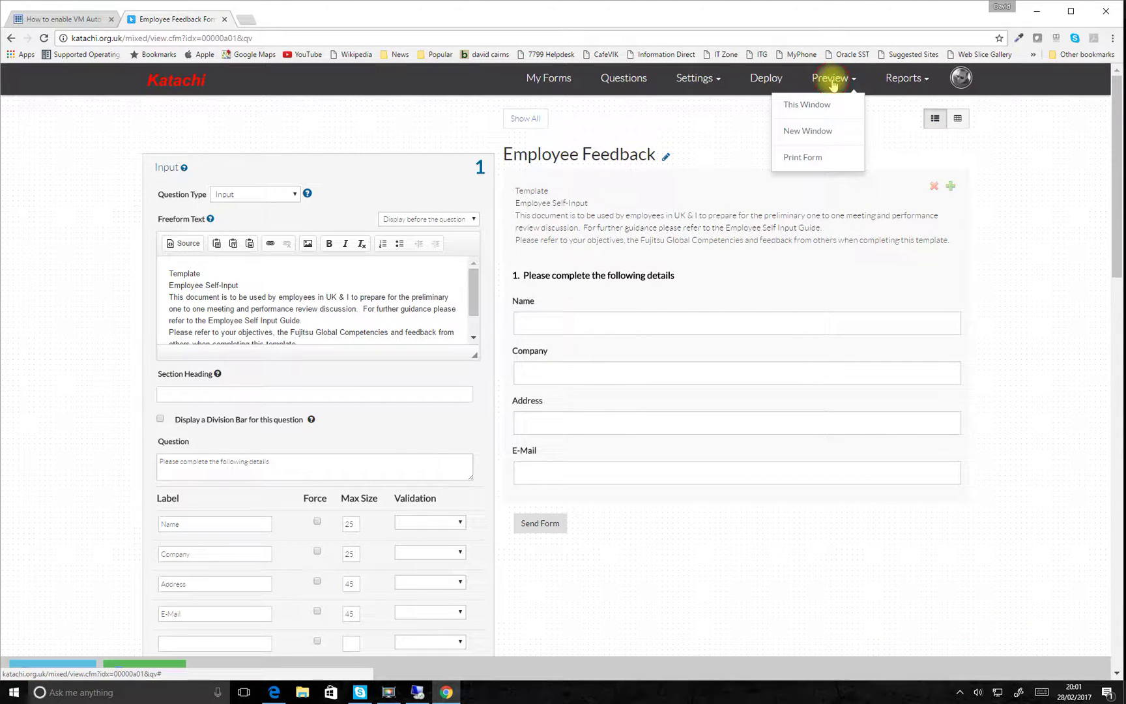
click(812, 131)
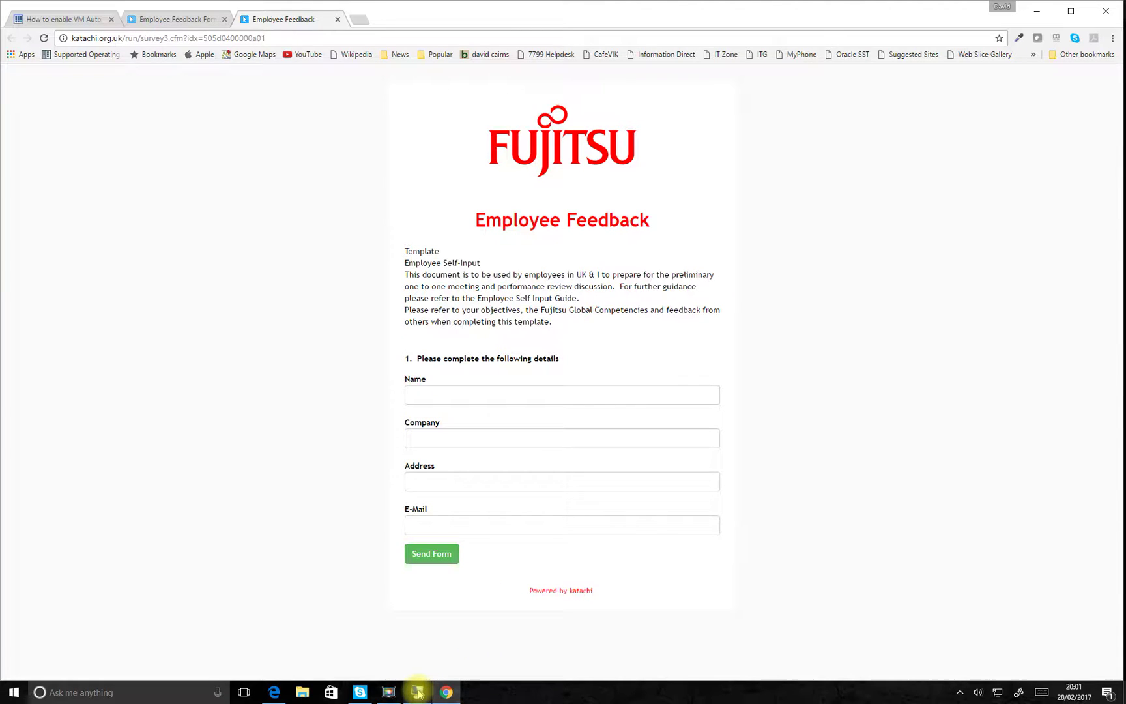
View the form preview, then return to the editor tab and open the Settings menu
mouse_move(419, 694)
click(186, 21)
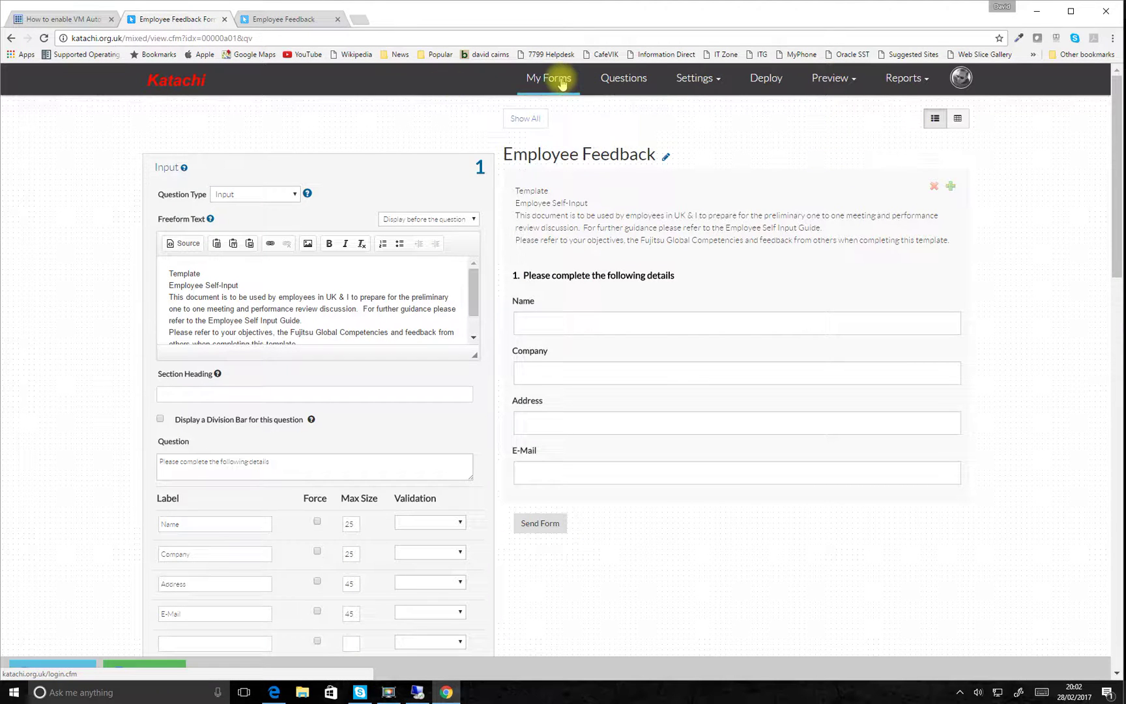
click(695, 79)
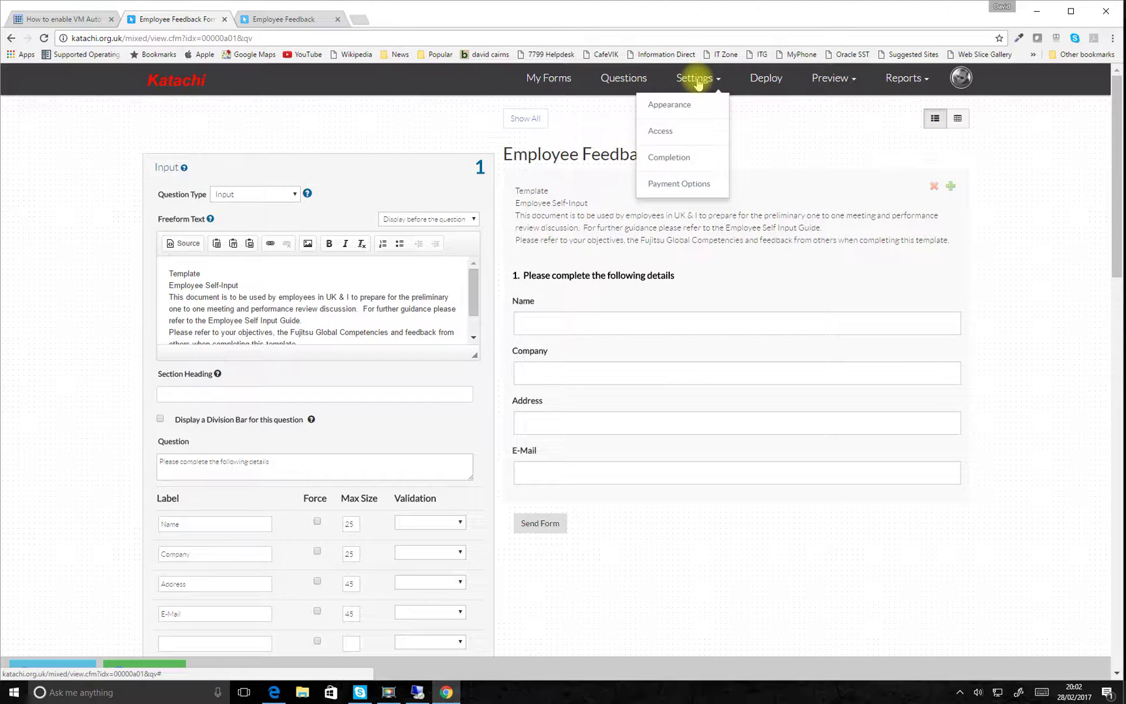
Upload Competencies.PNG and Feedback_Template_for_Employees.png from Pictures into the Images assets folder
click(549, 78)
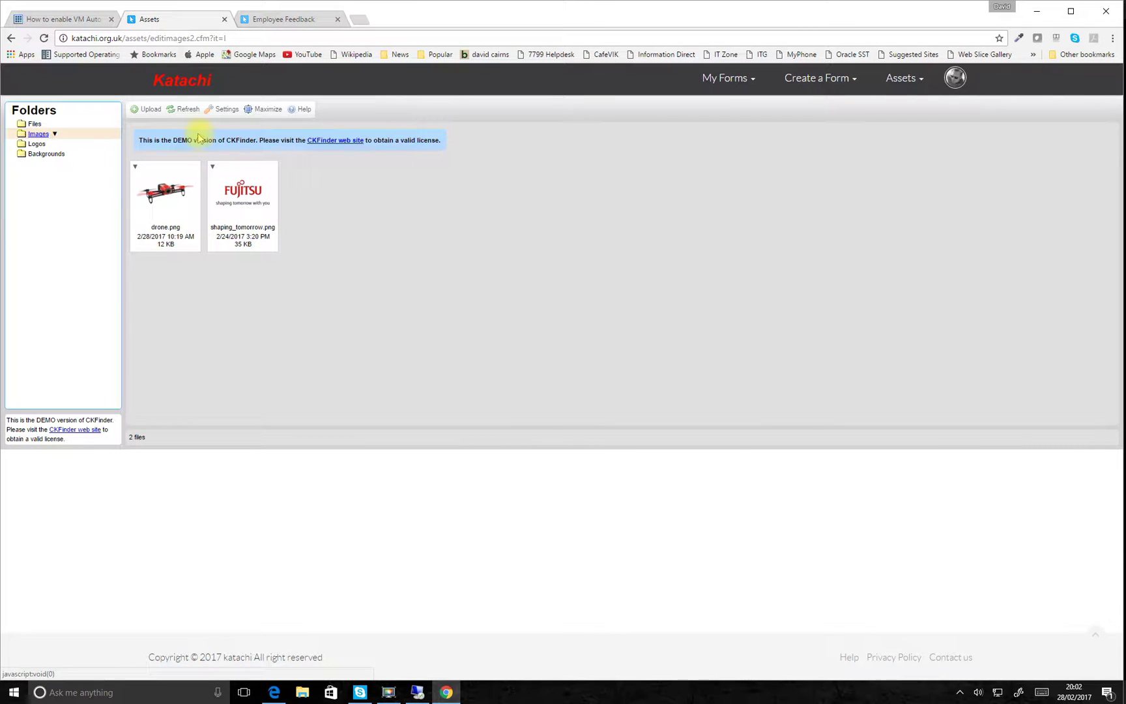
click(146, 109)
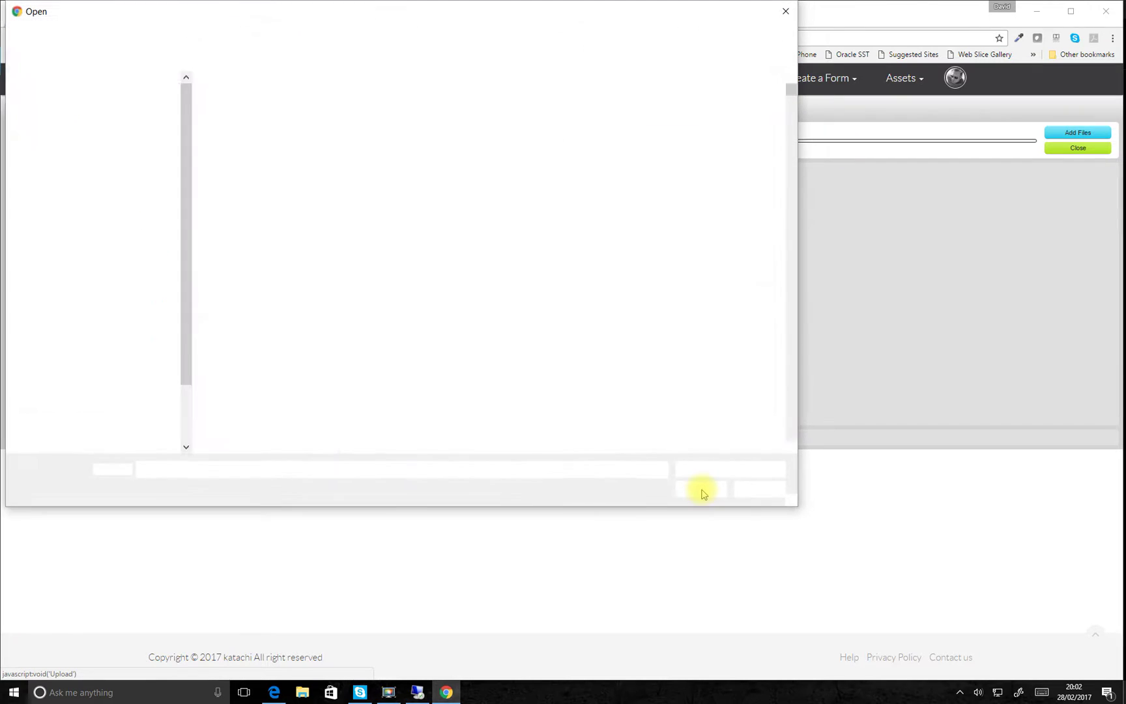
click(62, 226)
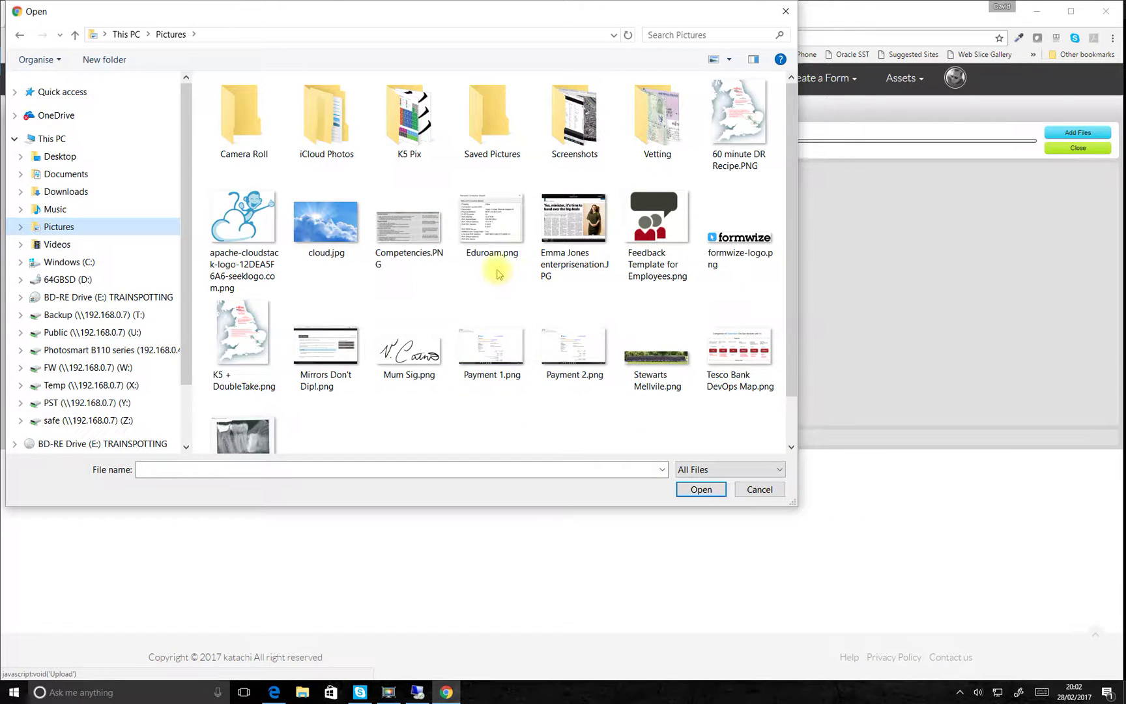
double_click(409, 228)
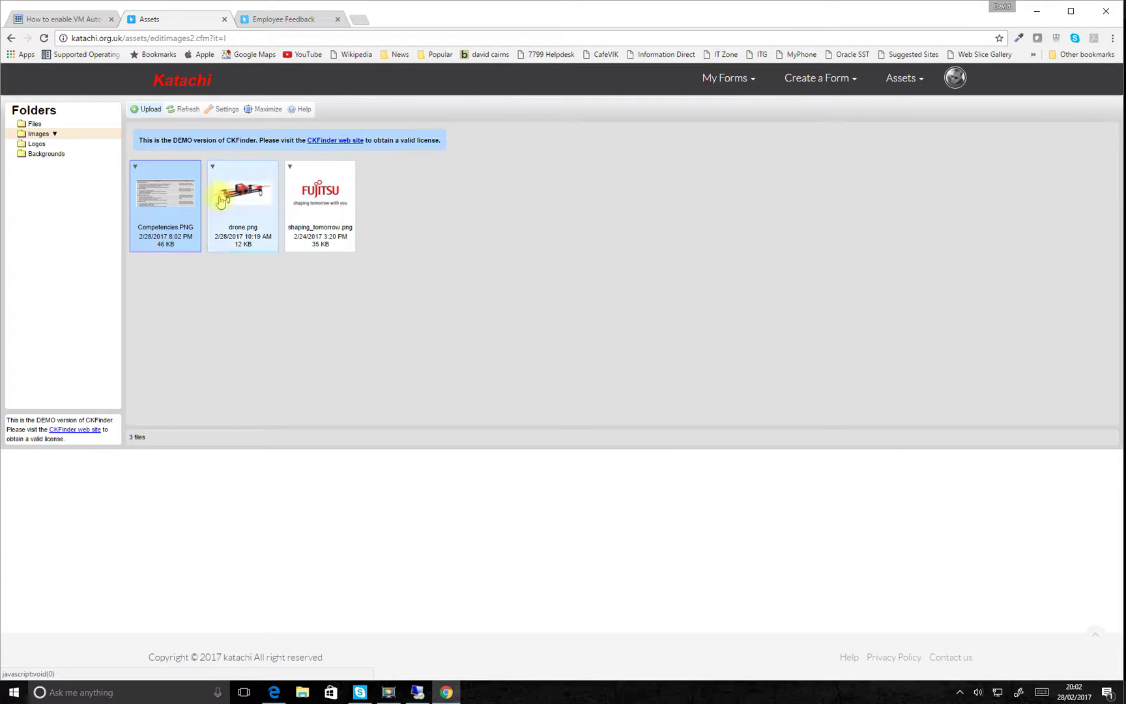
click(151, 110)
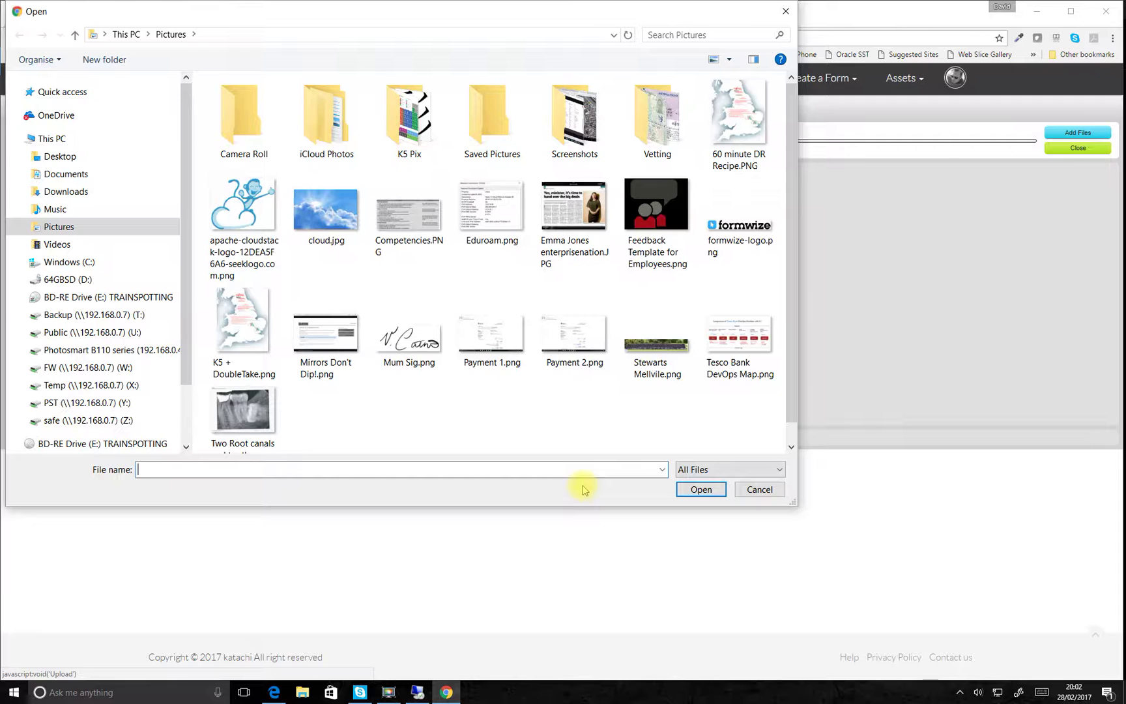
double_click(655, 209)
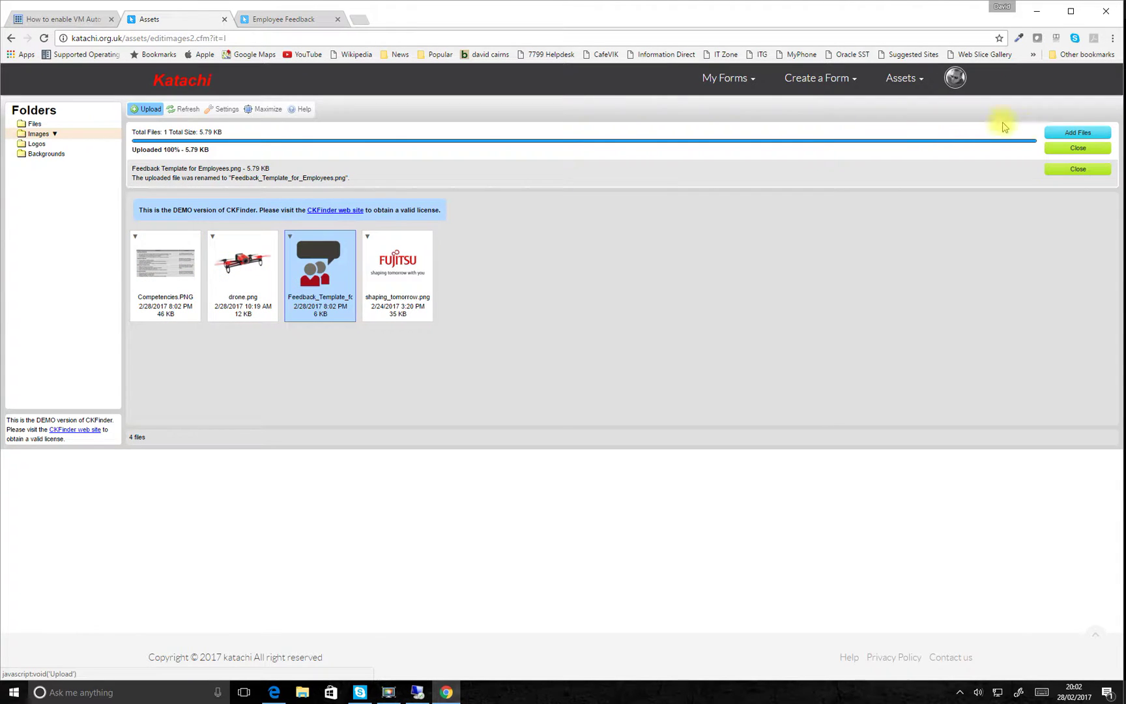
click(1065, 150)
click(725, 77)
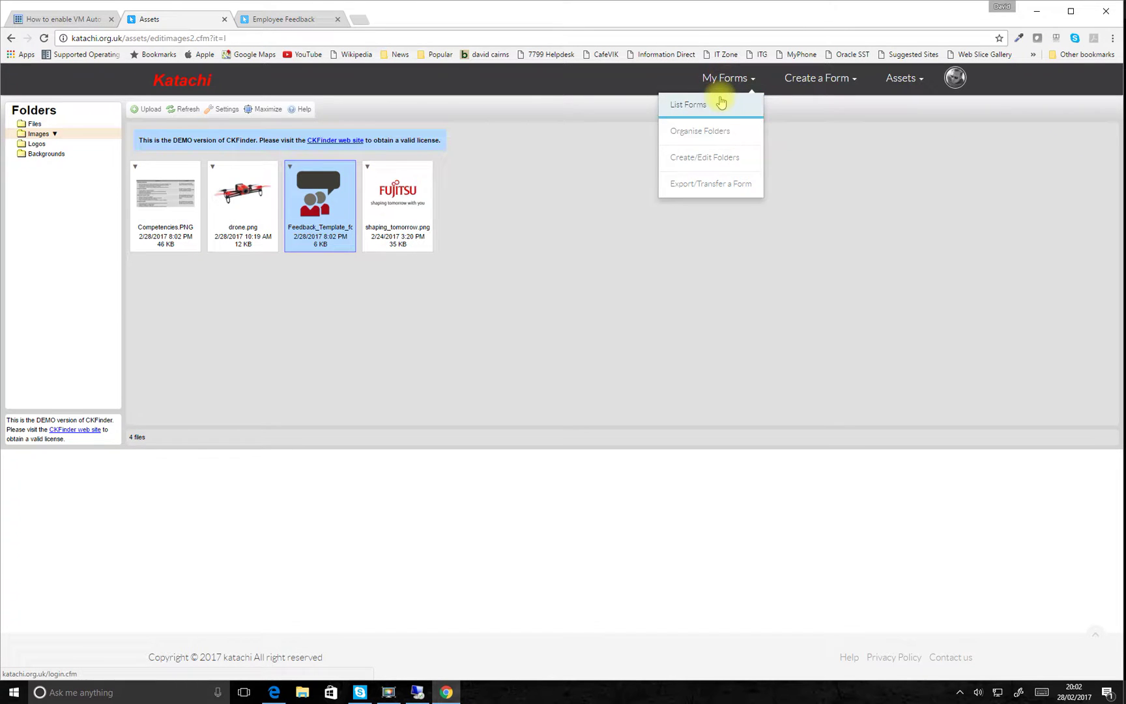
Open form 9938 from List Forms and add a blank line above question 1's template title
click(715, 106)
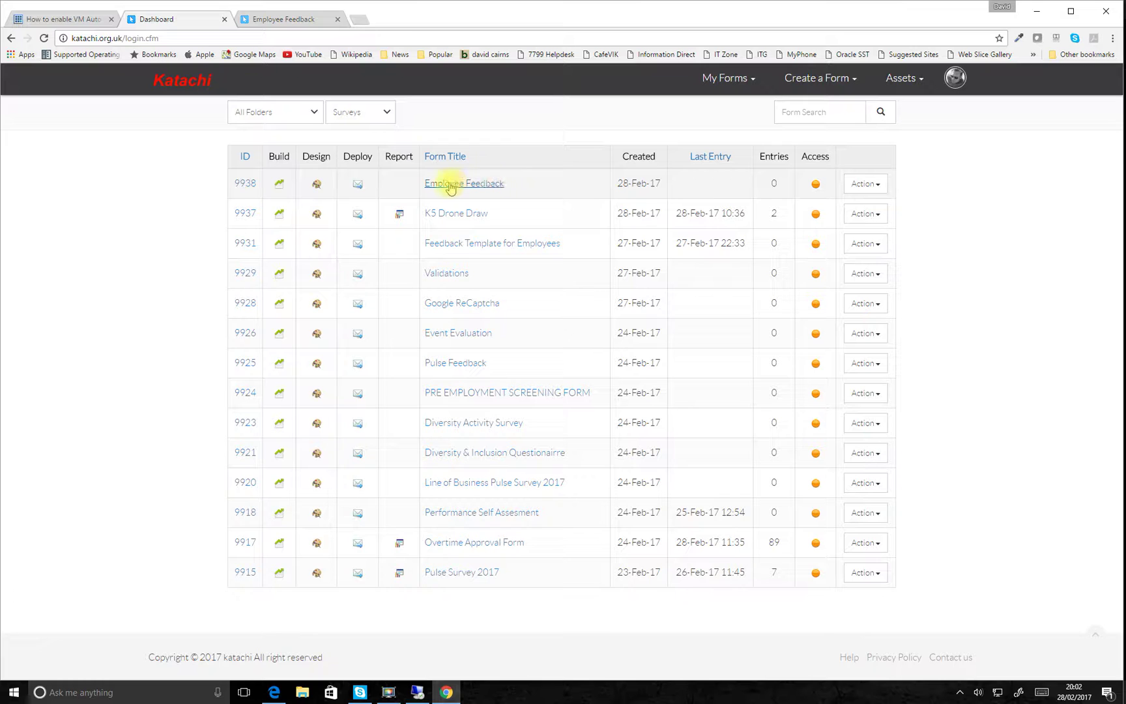
click(246, 184)
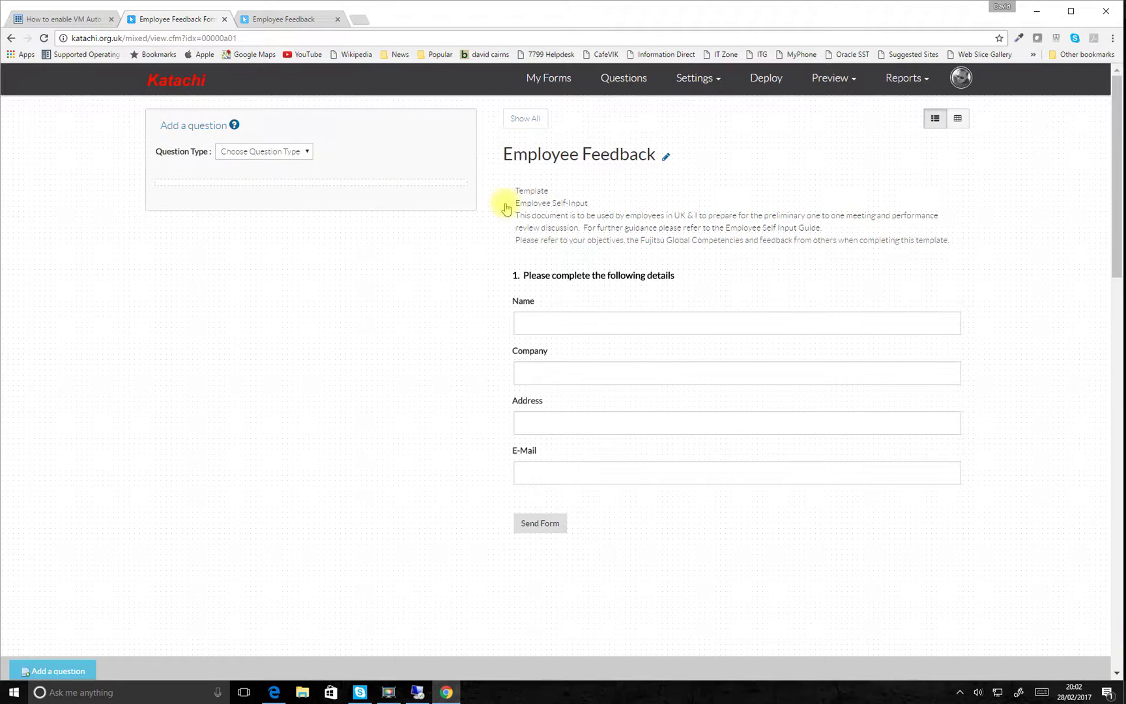
click(586, 264)
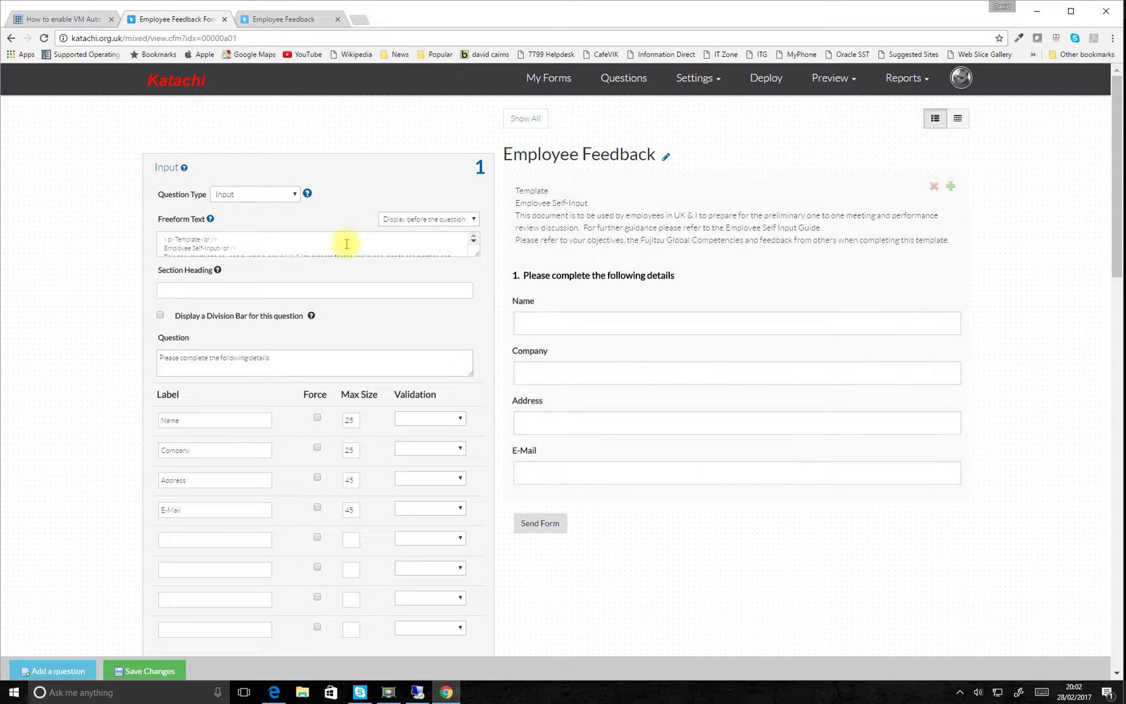
click(349, 246)
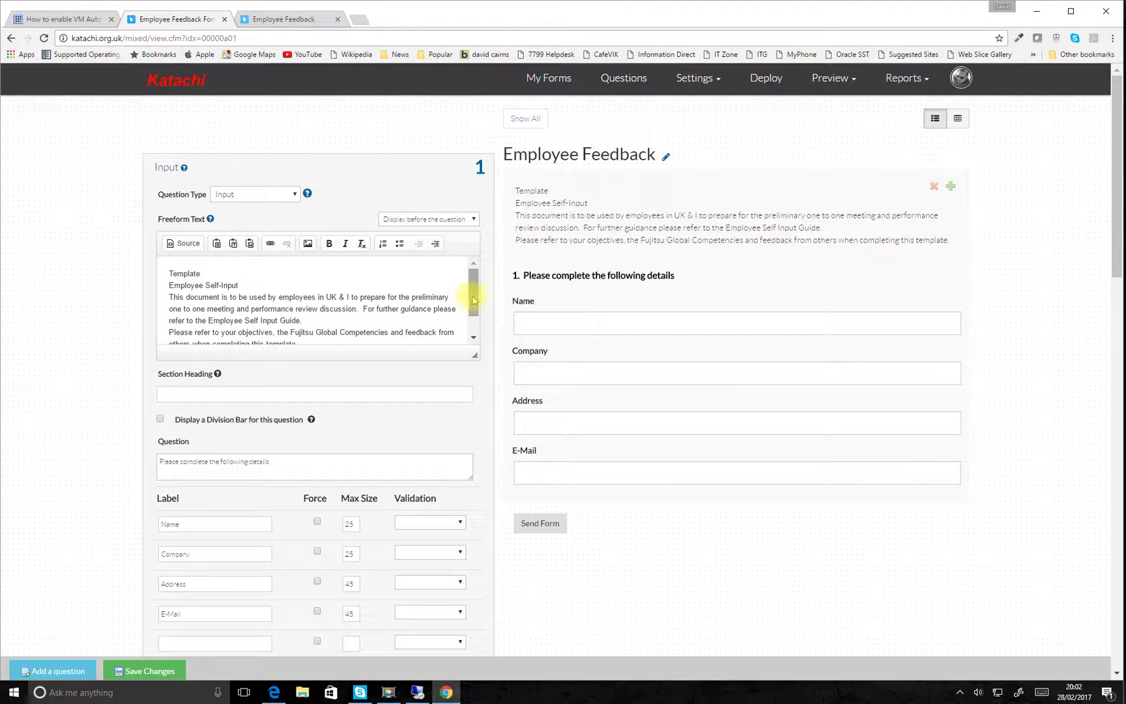
mouse_move(474, 300)
mouse_down()
mouse_move(471, 322)
mouse_move(470, 285)
mouse_up()
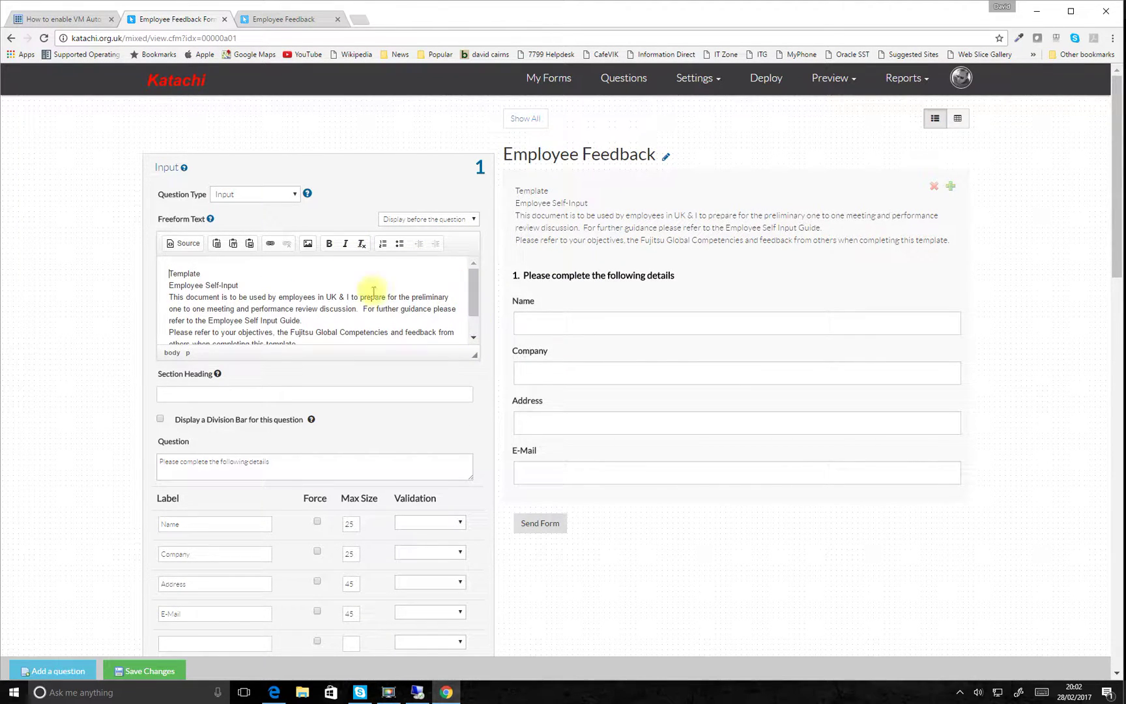
click(170, 266)
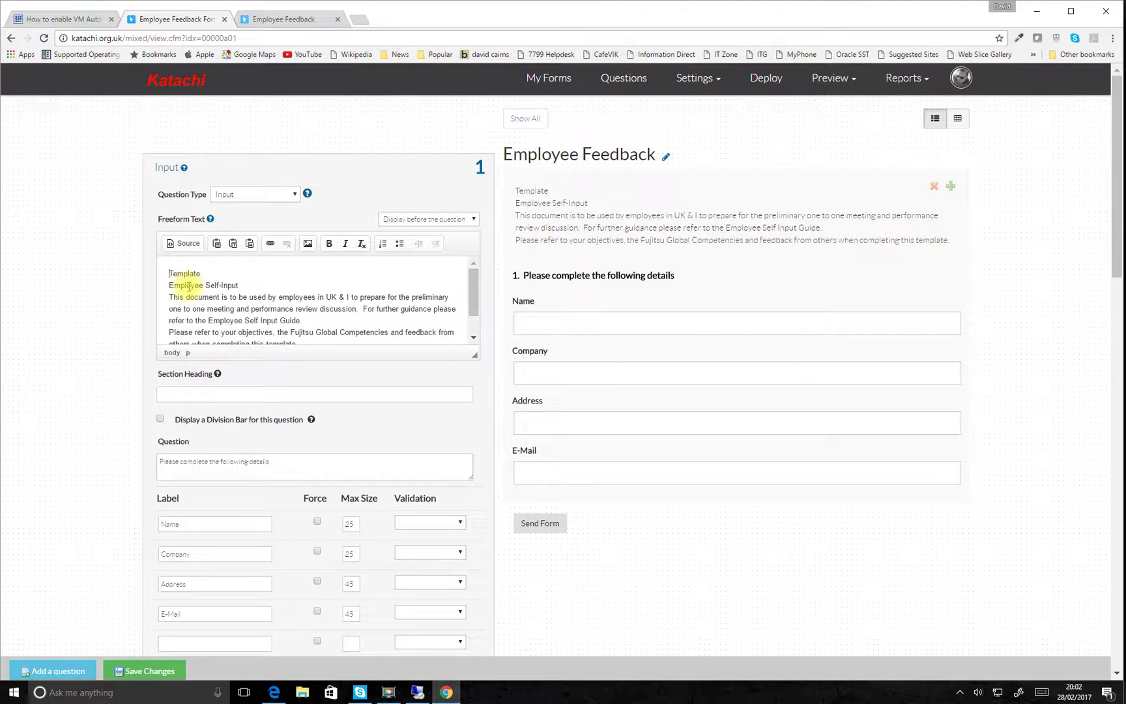
key(Return)
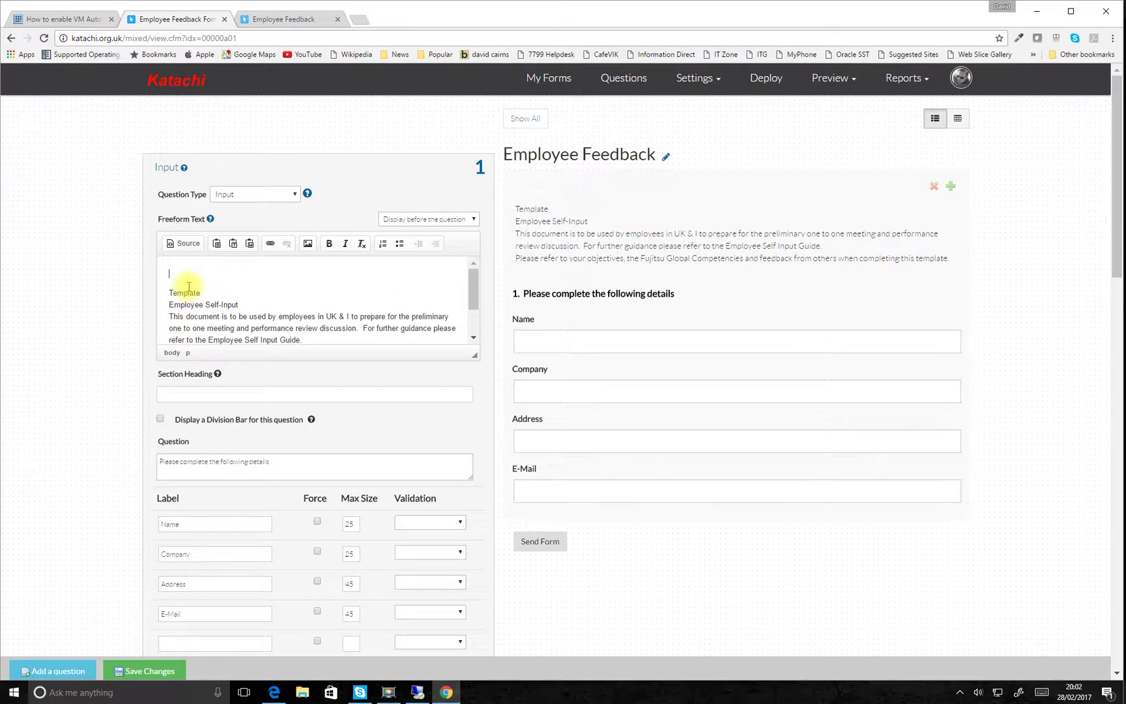
Insert the Feedback_Template image at 100 px wide above the introduction and save the form
click(309, 245)
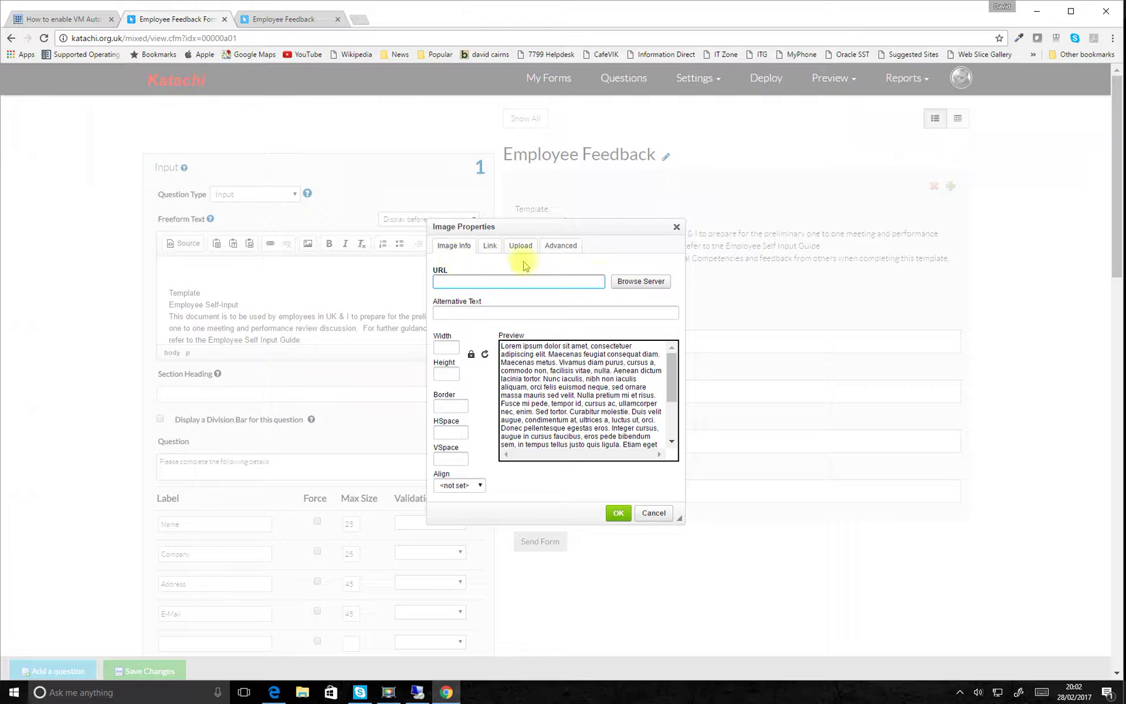
click(640, 281)
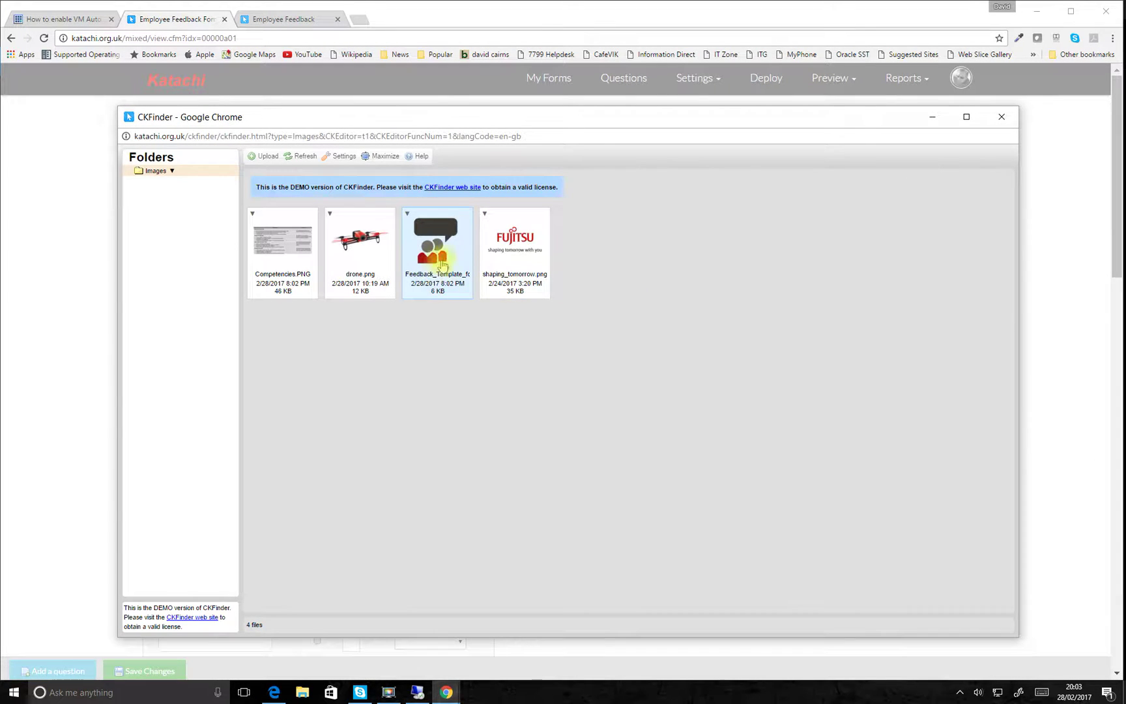
double_click(434, 257)
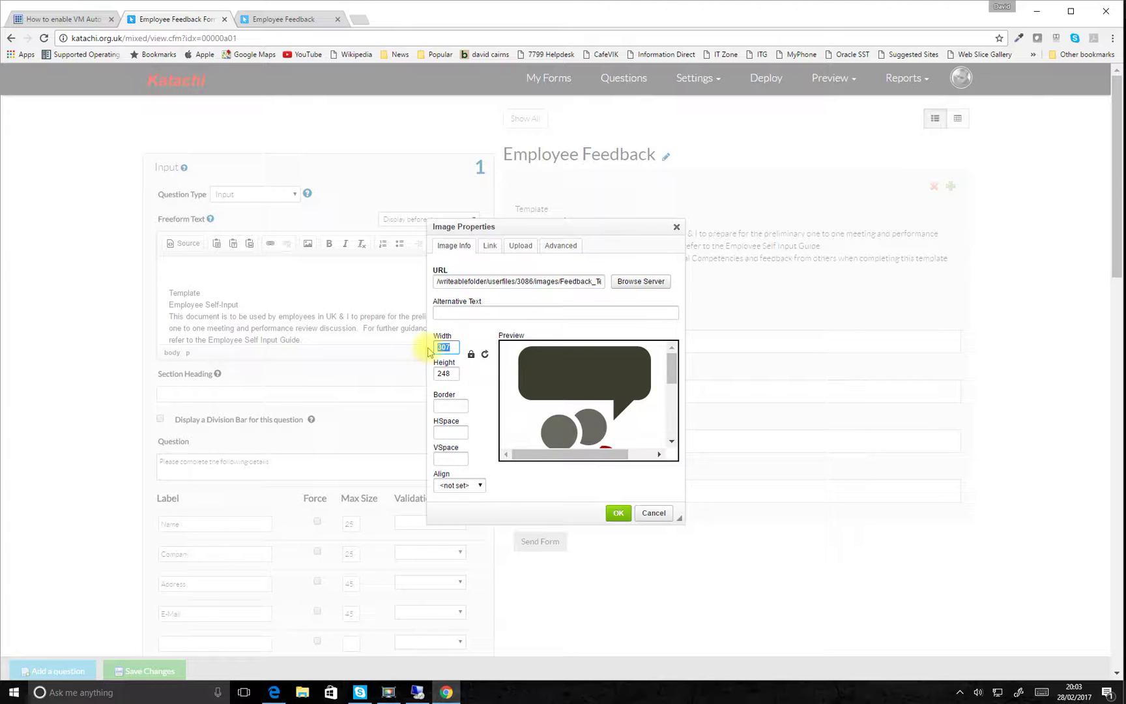
text(100)
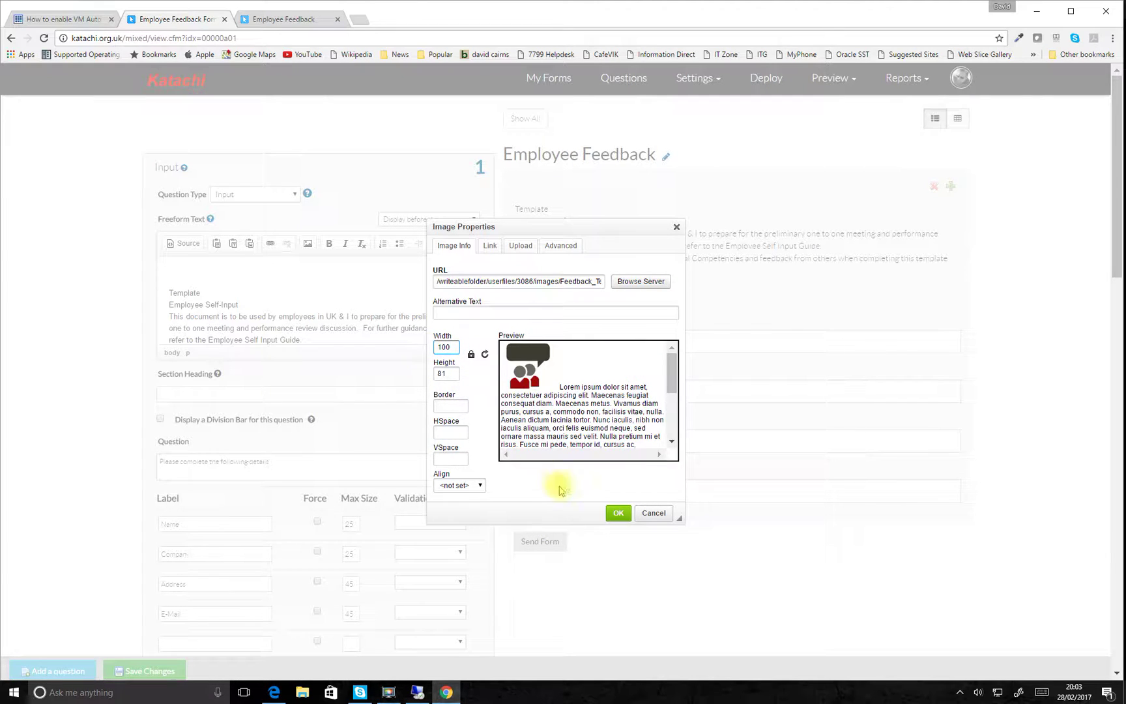
click(618, 513)
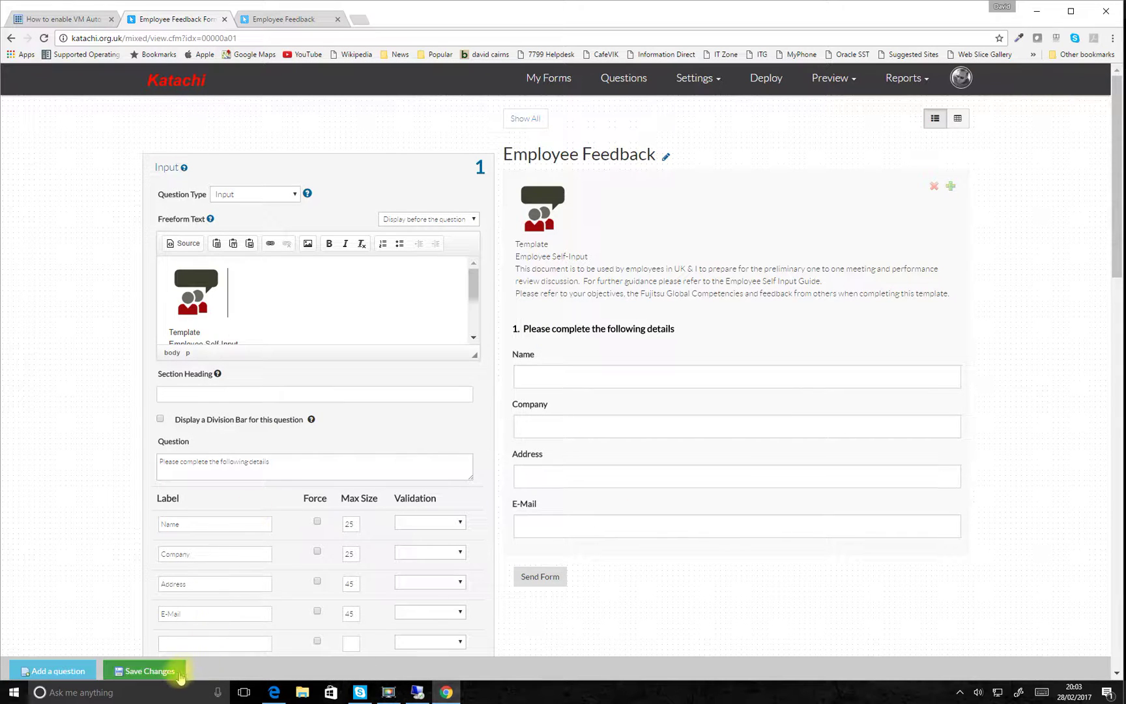
click(168, 671)
Reload the live survey tab to check the new image, then return to the editor
click(278, 19)
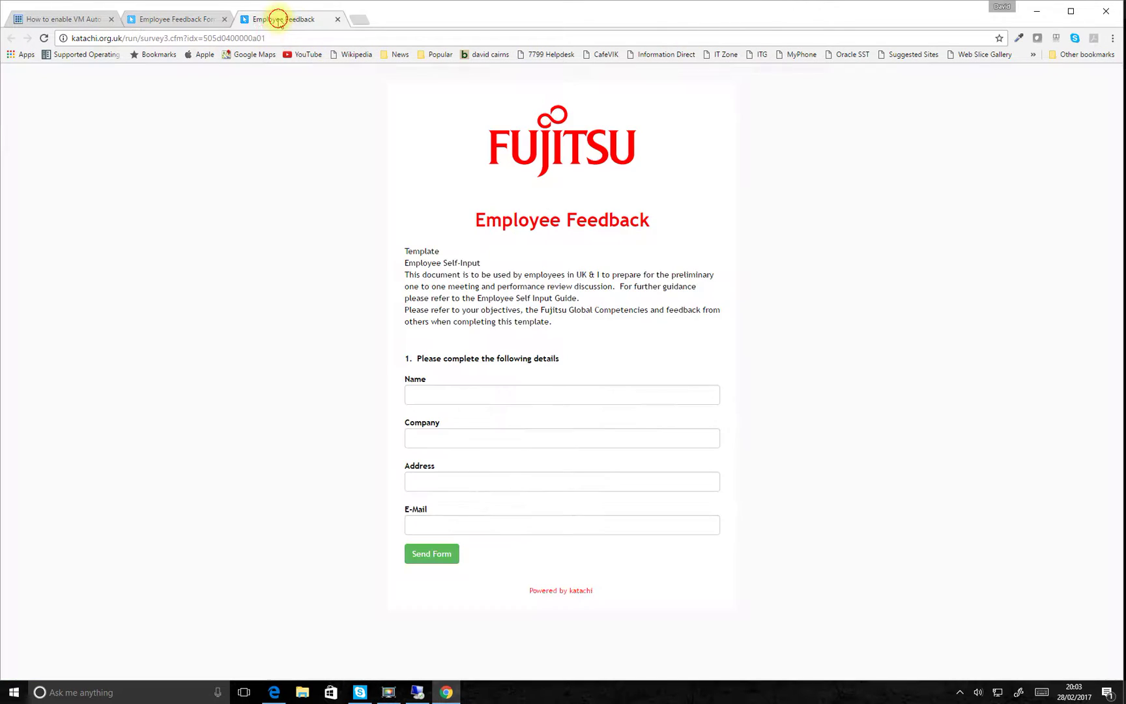
click(44, 38)
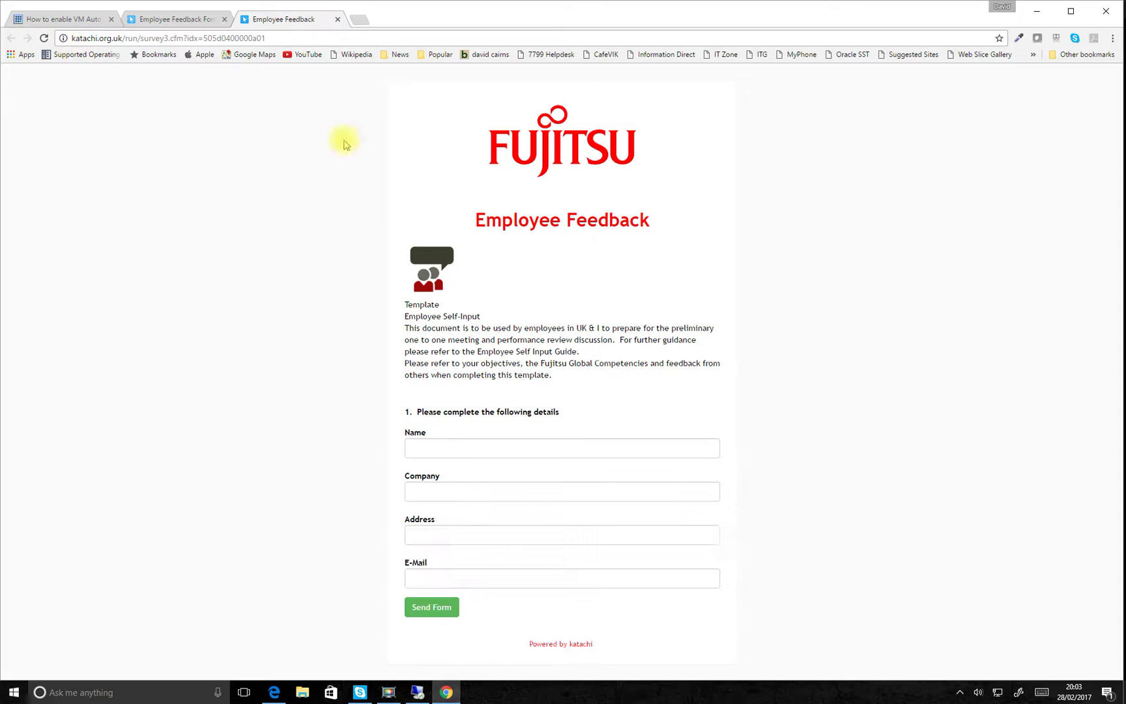
click(194, 19)
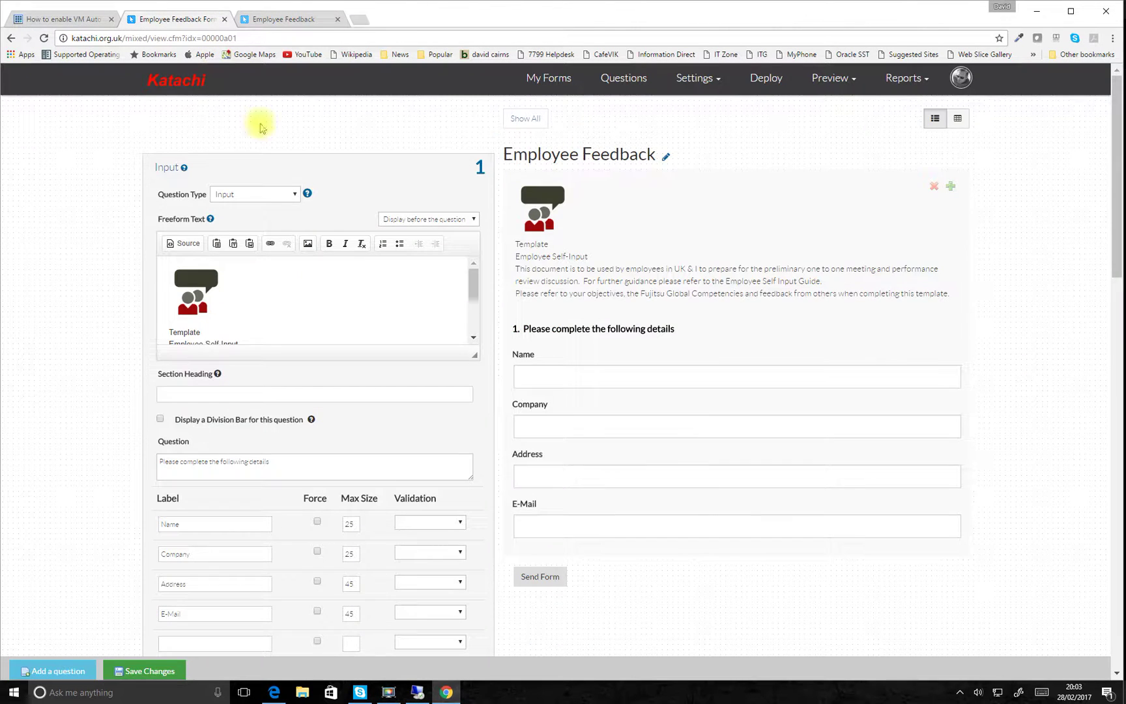
Insert Competencies.PNG at 760 px wide on a new line below the speech-bubble image
click(313, 317)
key(Return)
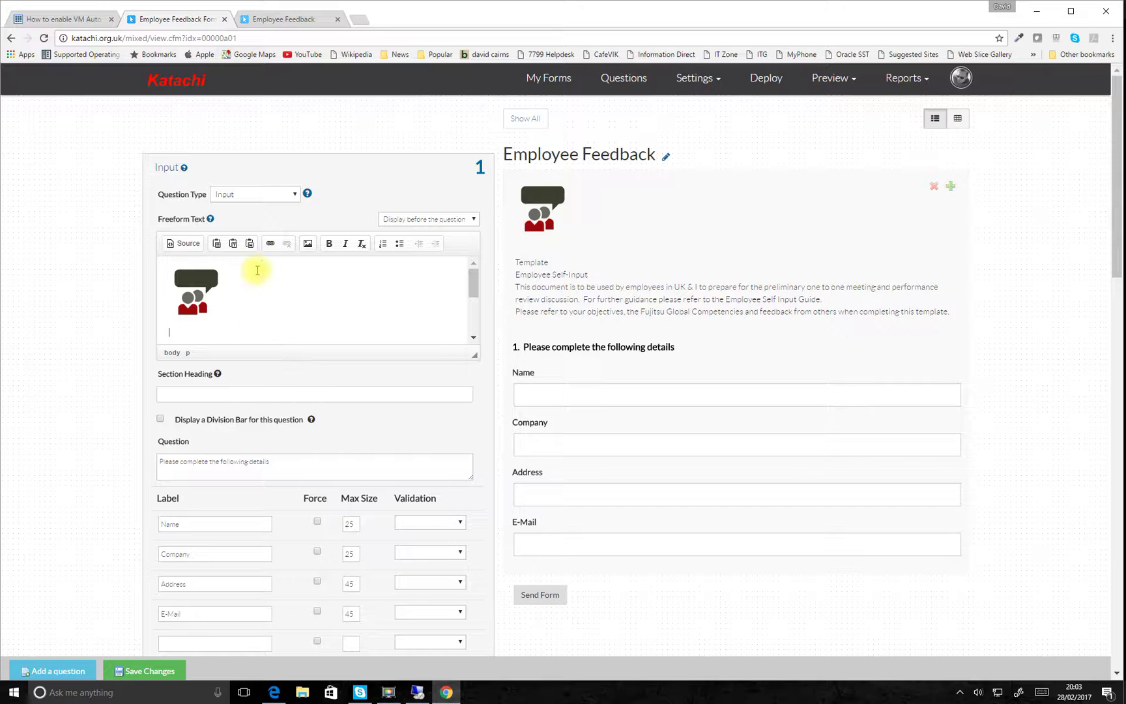
click(309, 245)
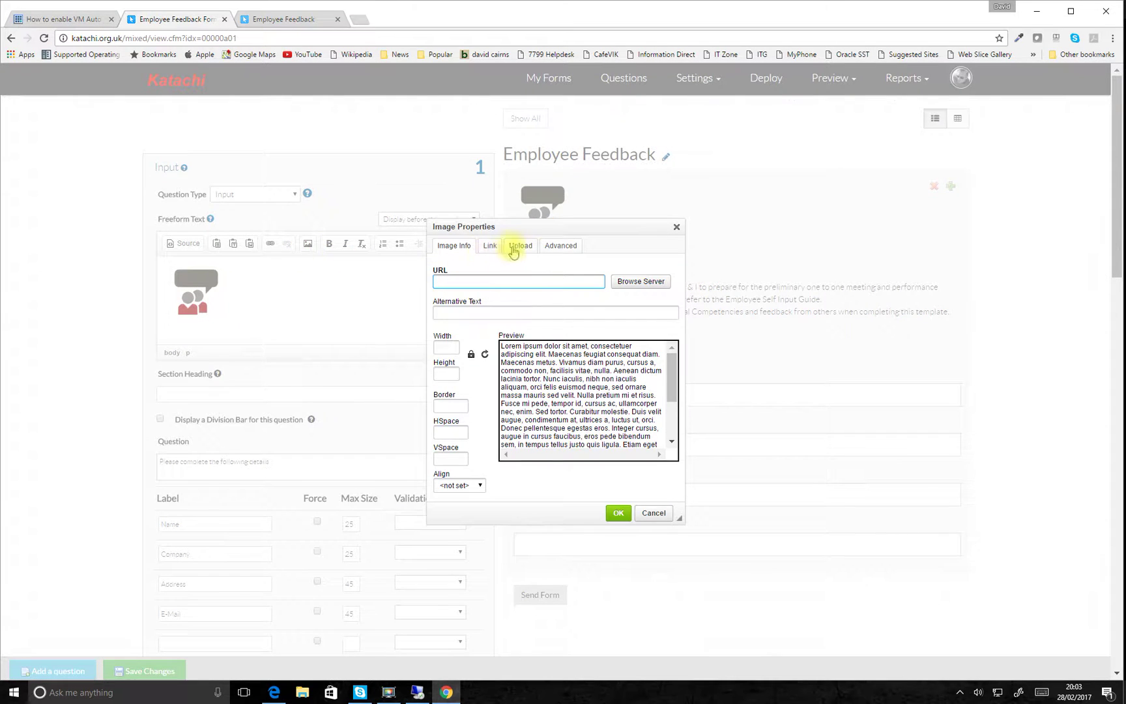
click(639, 282)
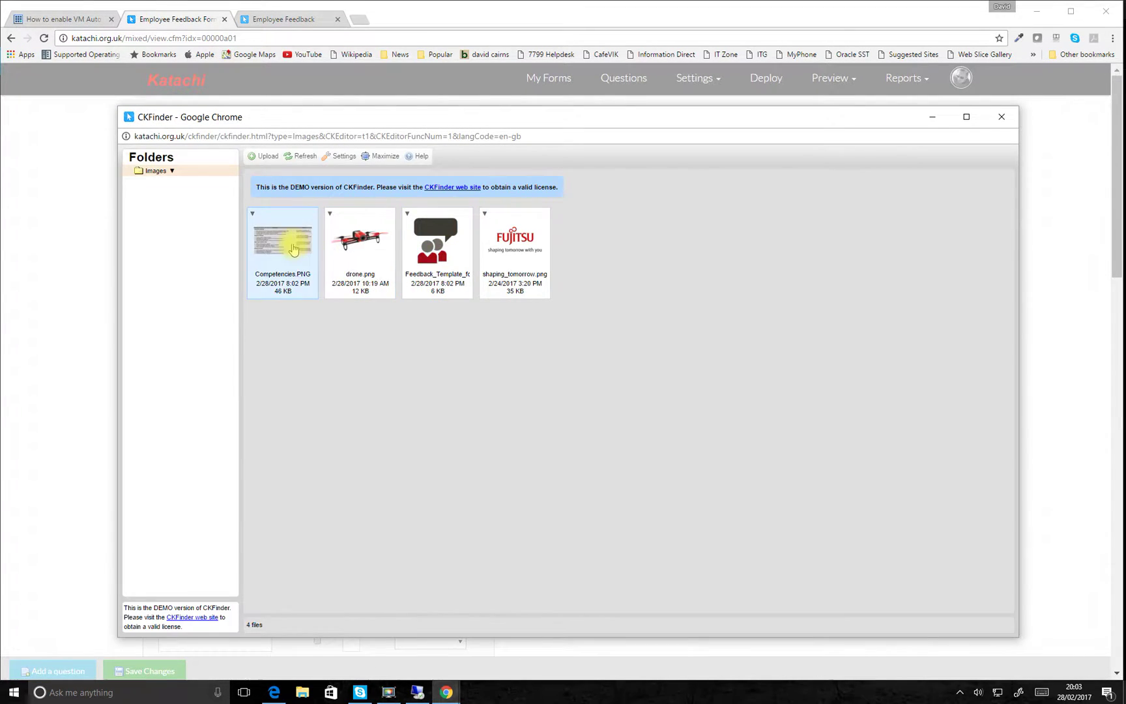
double_click(293, 247)
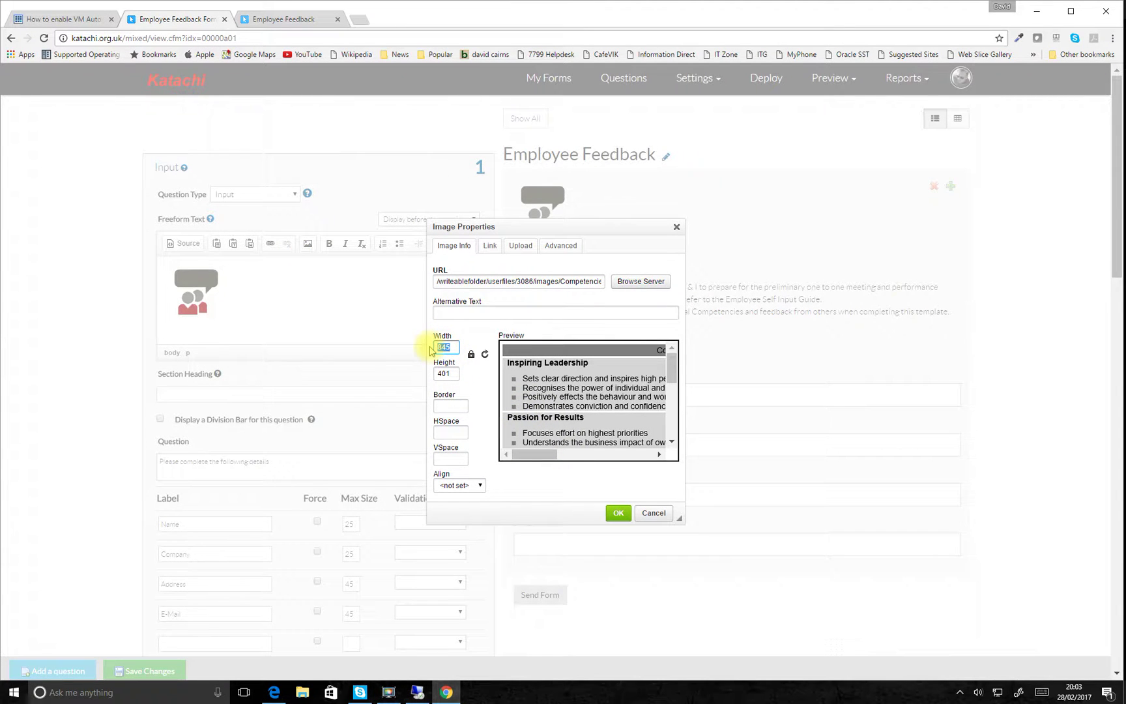
text(760)
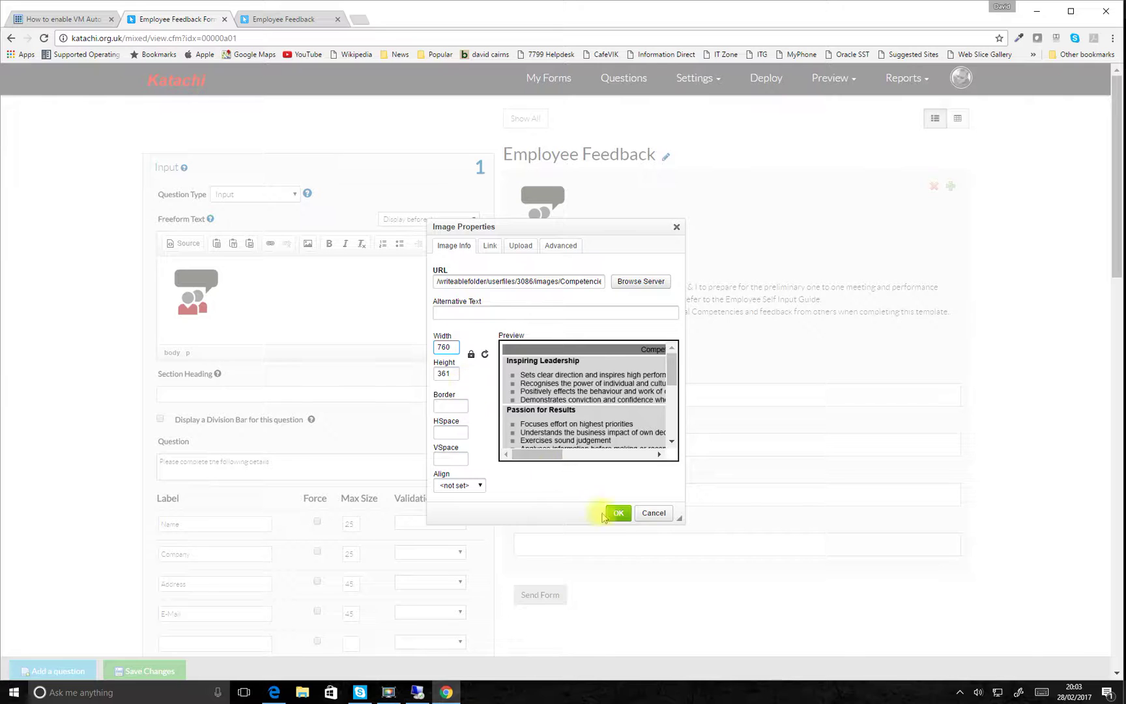
click(606, 515)
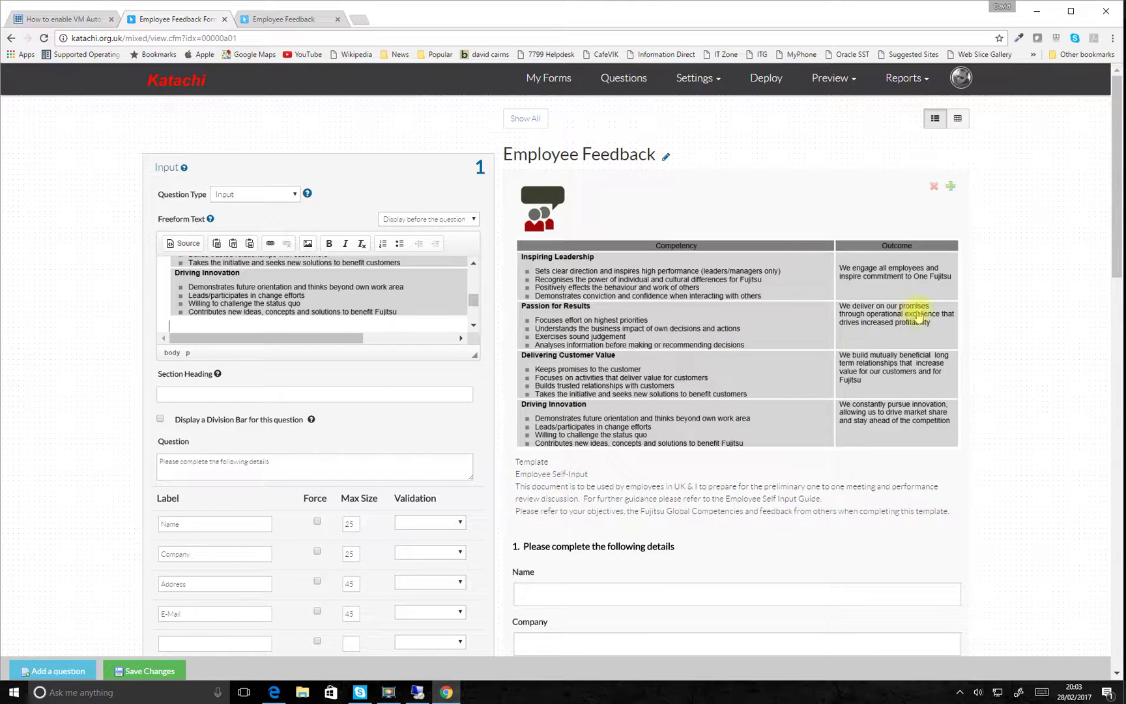
Save the form and check the competencies table on the live survey page
click(180, 666)
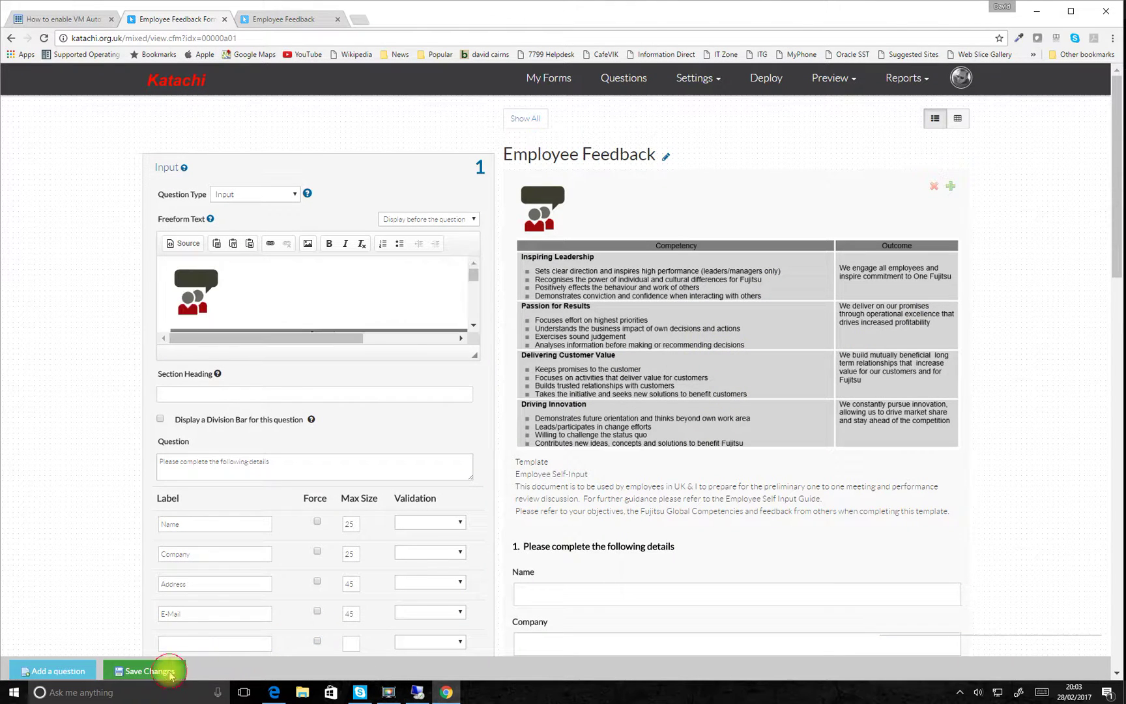
click(301, 22)
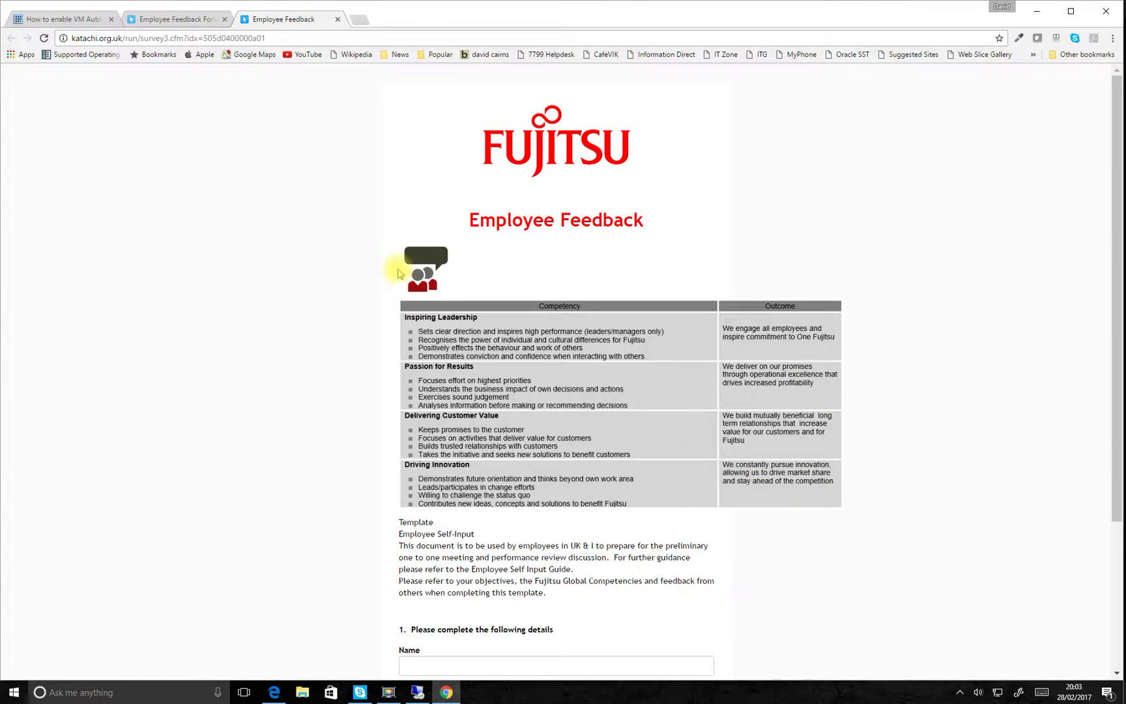
click(176, 19)
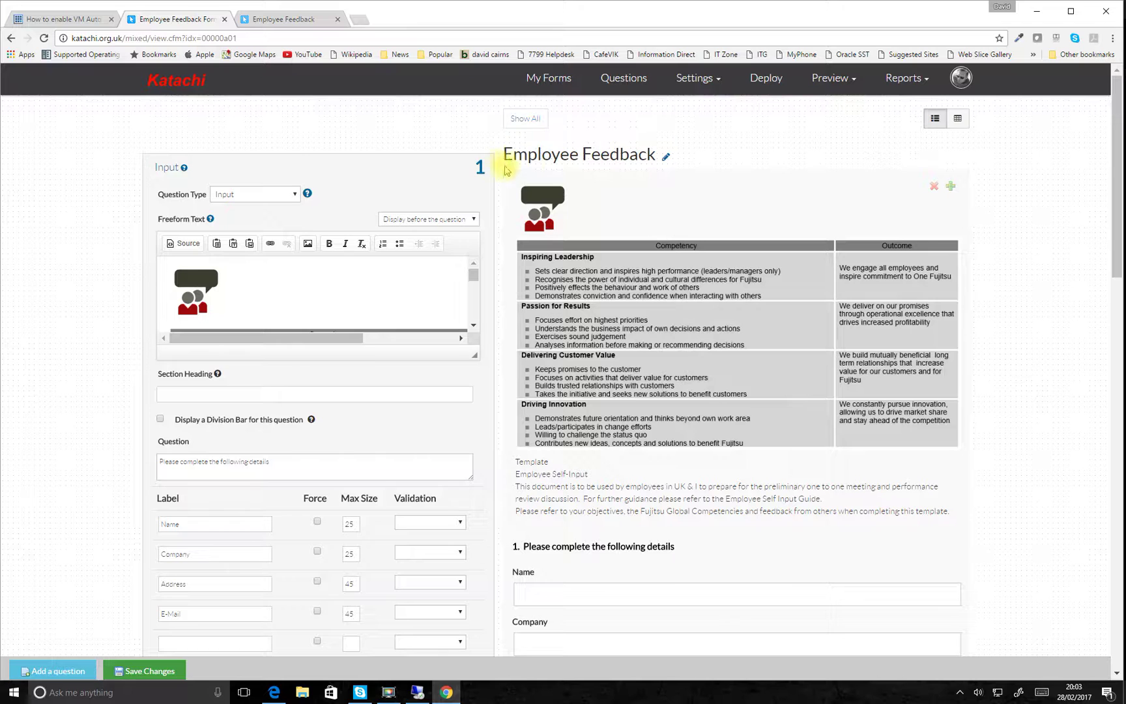
Change the Employee Feedback form width from 600 to 800 in the appearance settings and save
click(696, 78)
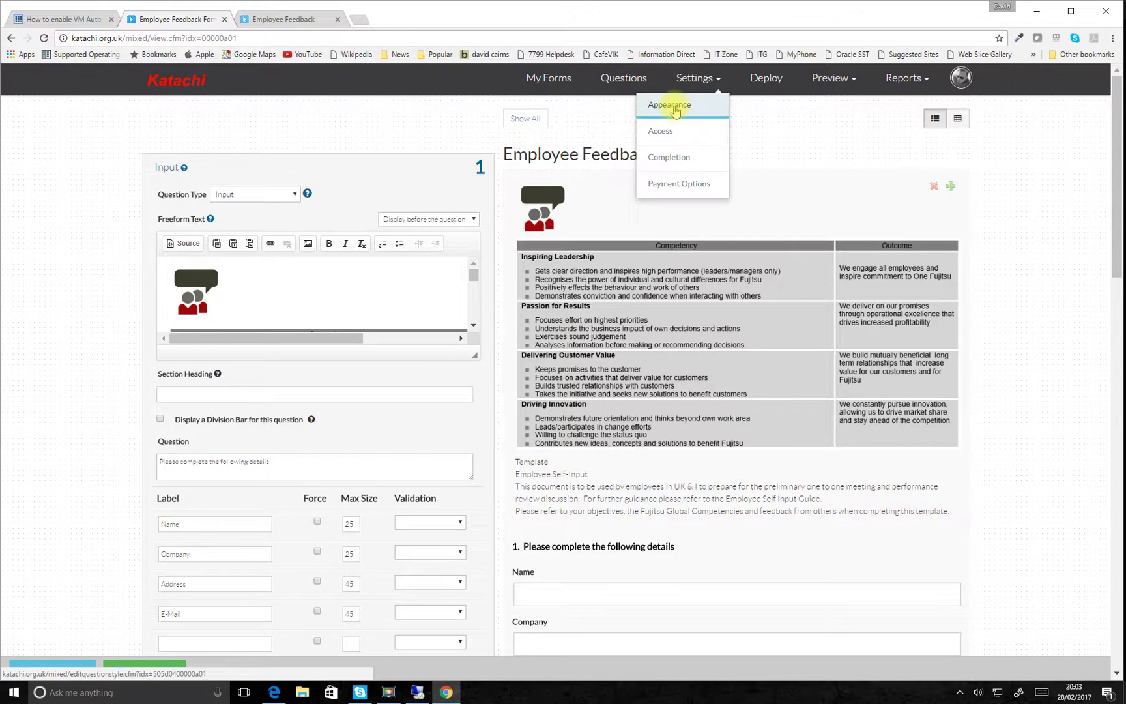
click(676, 104)
drag(238, 370, 188, 379)
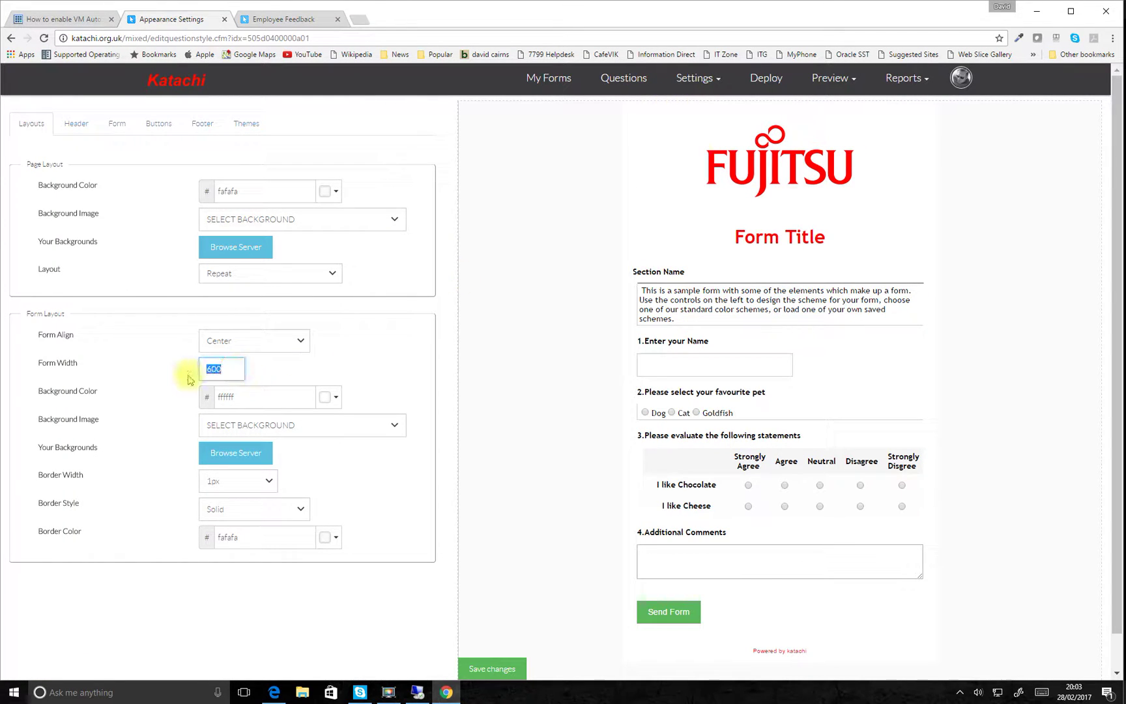
text(800)
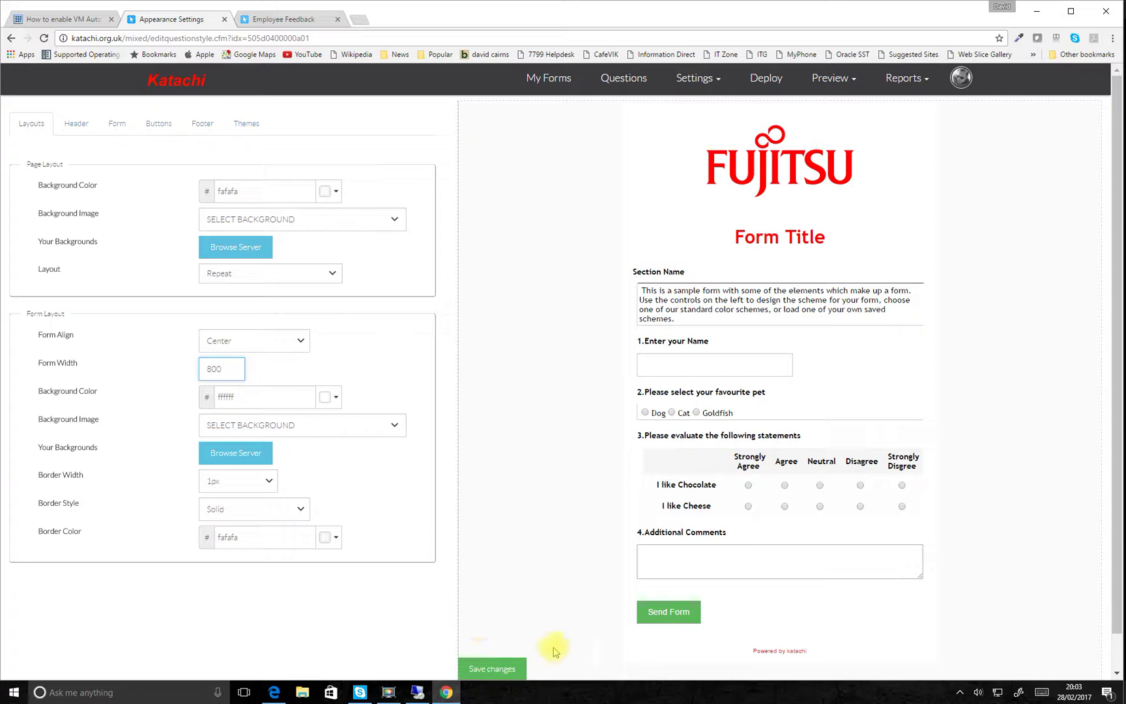
click(483, 669)
Reload the live survey to review the wider layout, then bring up the Word template
click(274, 25)
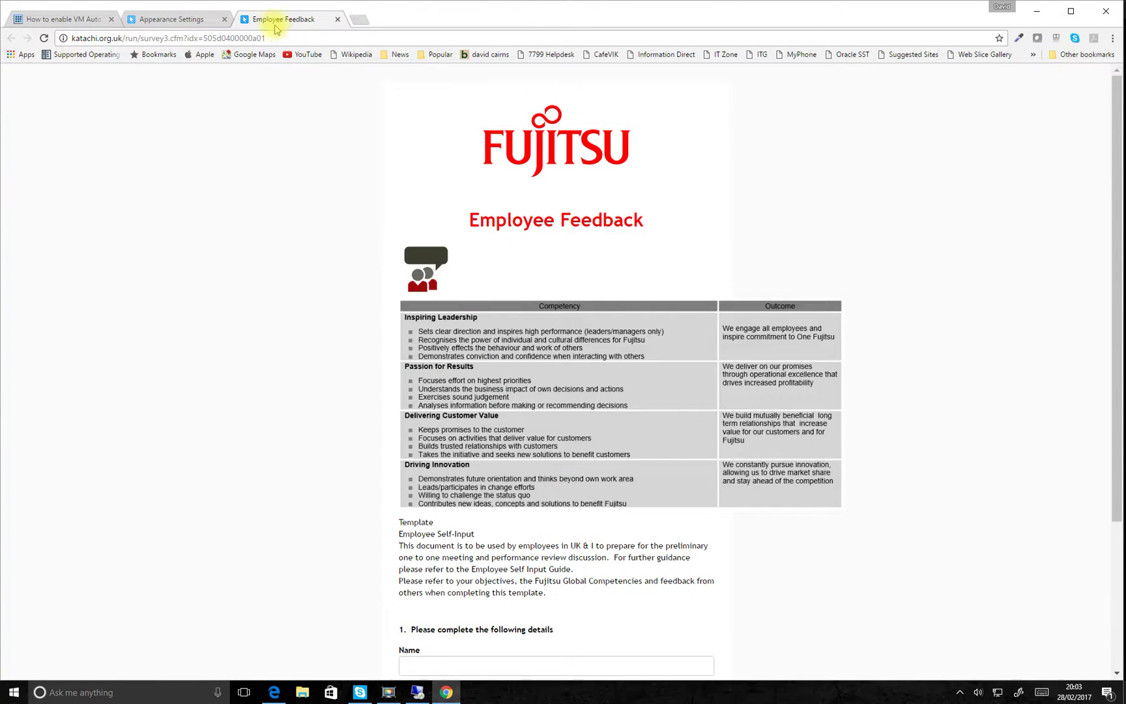
click(43, 38)
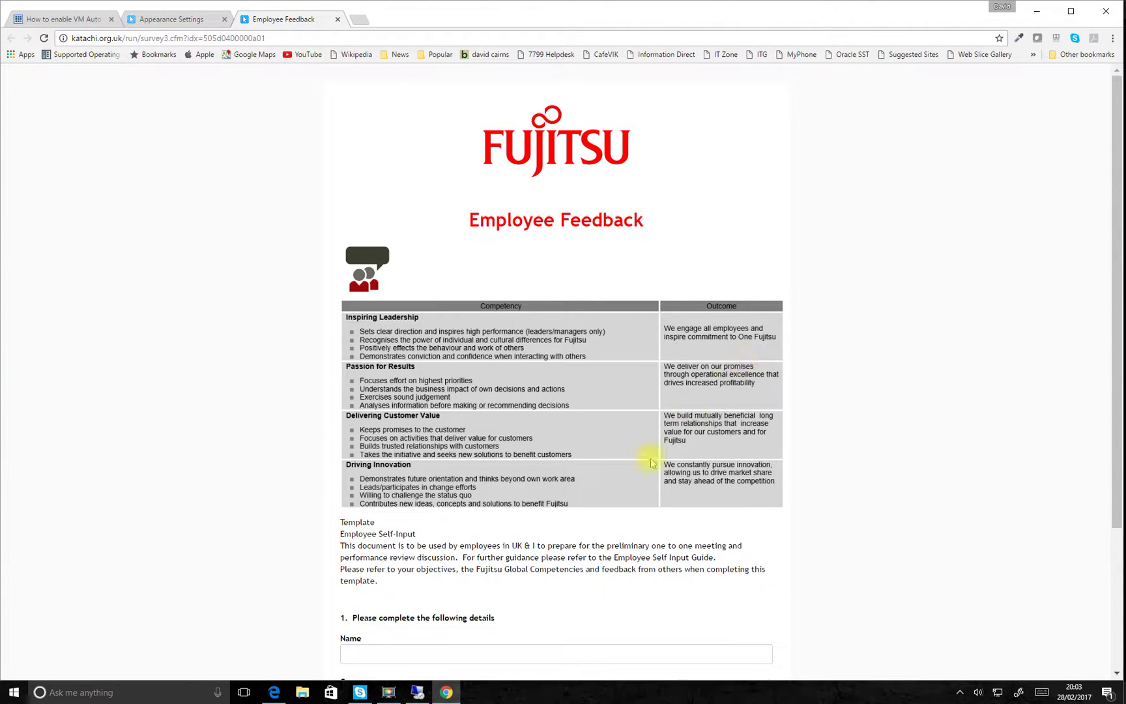
scroll(451, 456, down, 3)
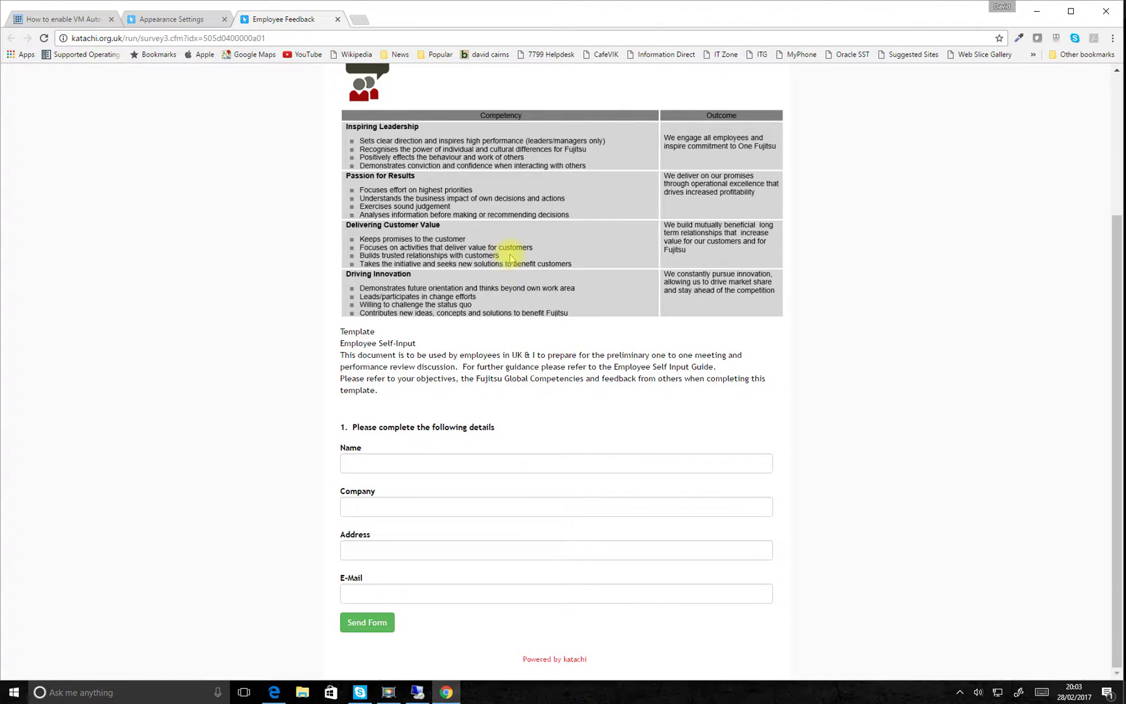
scroll(503, 252, up, 3)
scroll(528, 307, down, 3)
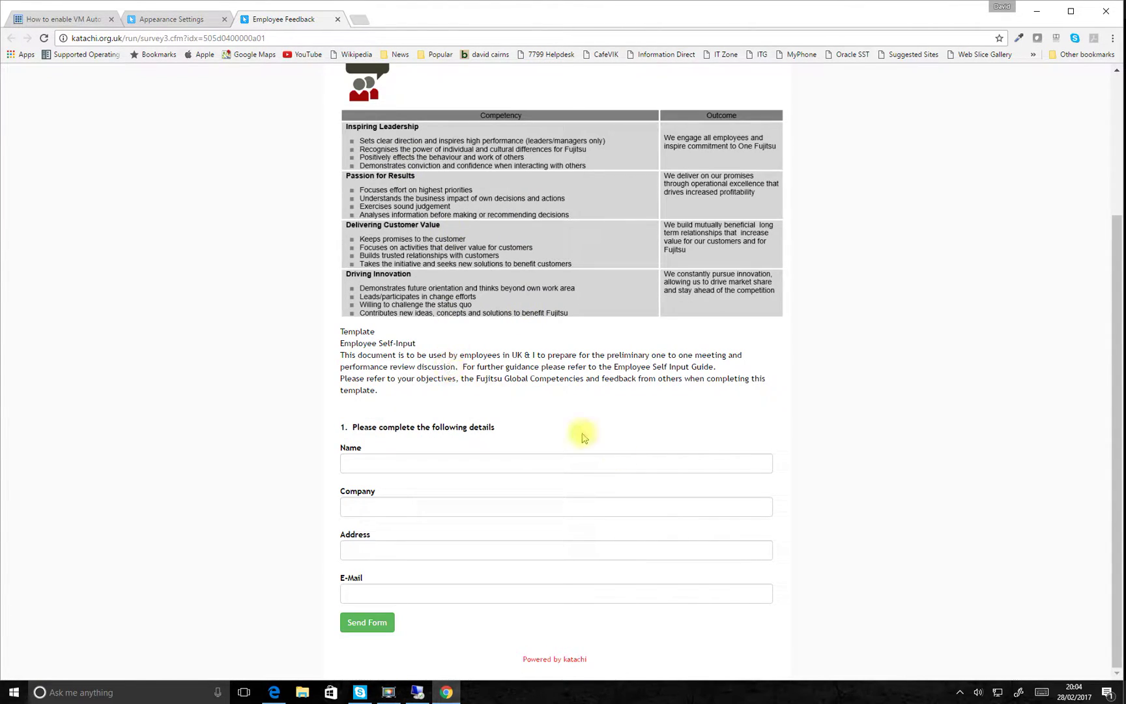
scroll(576, 423, up, 3)
scroll(576, 407, down, 3)
scroll(465, 614, up, 3)
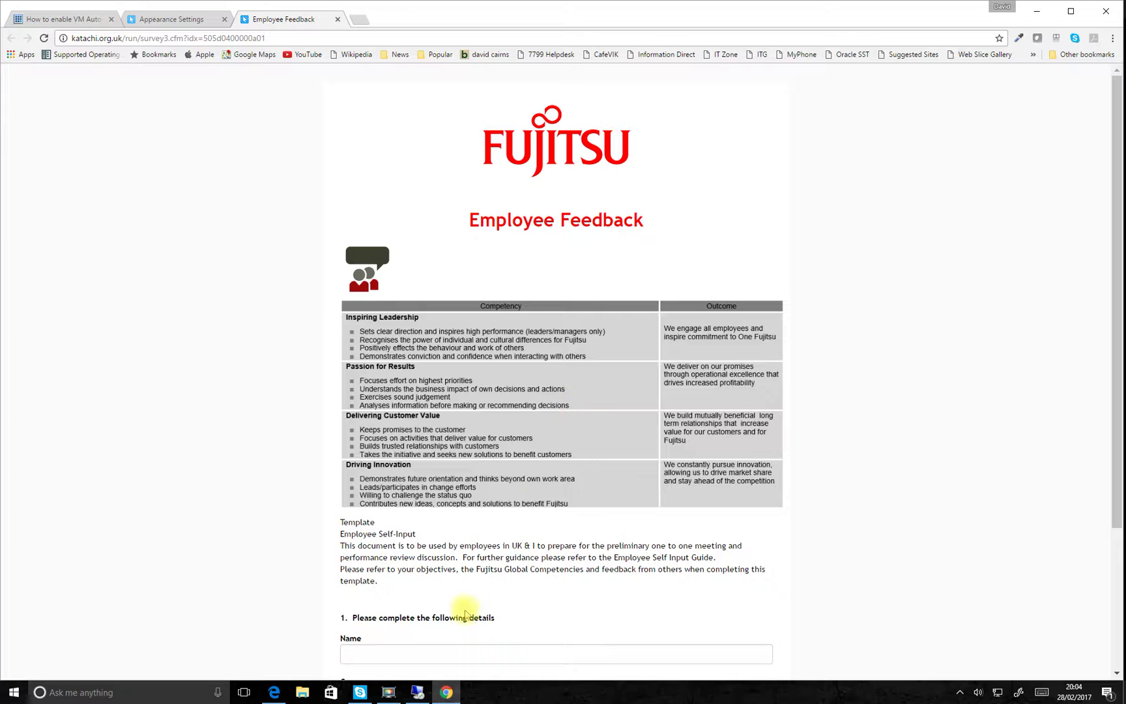
click(417, 692)
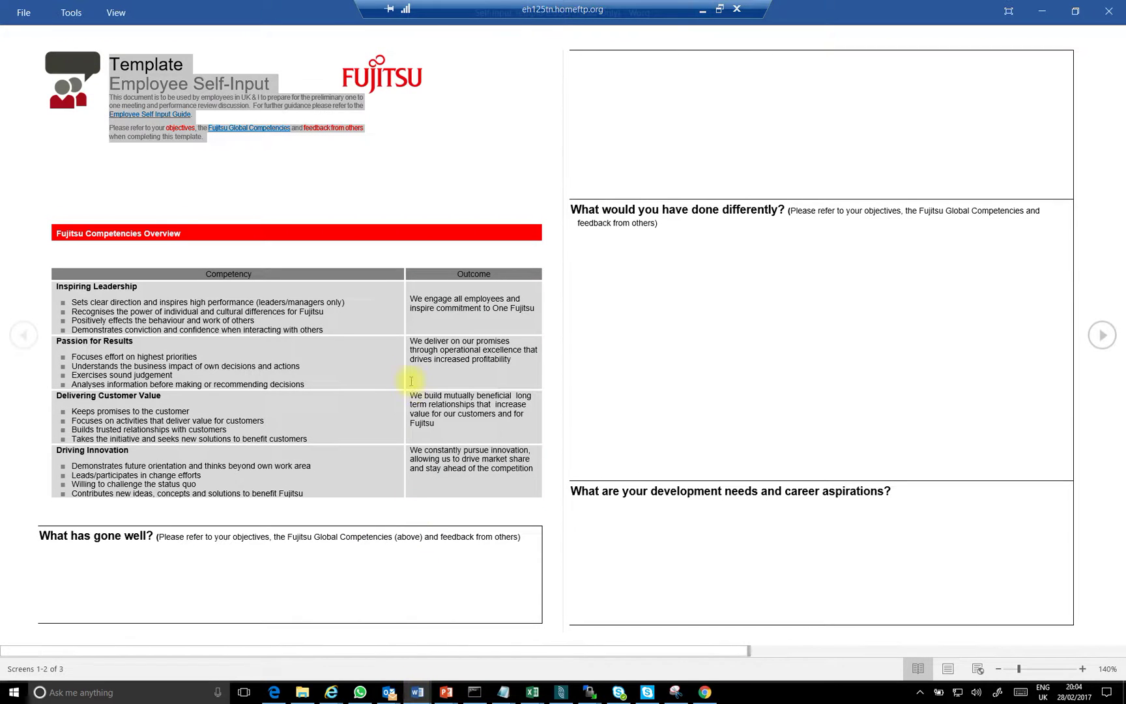
Copy the 'What has gone well?' line from the Word template and return to Katachi's appearance settings
drag(525, 537, 36, 541)
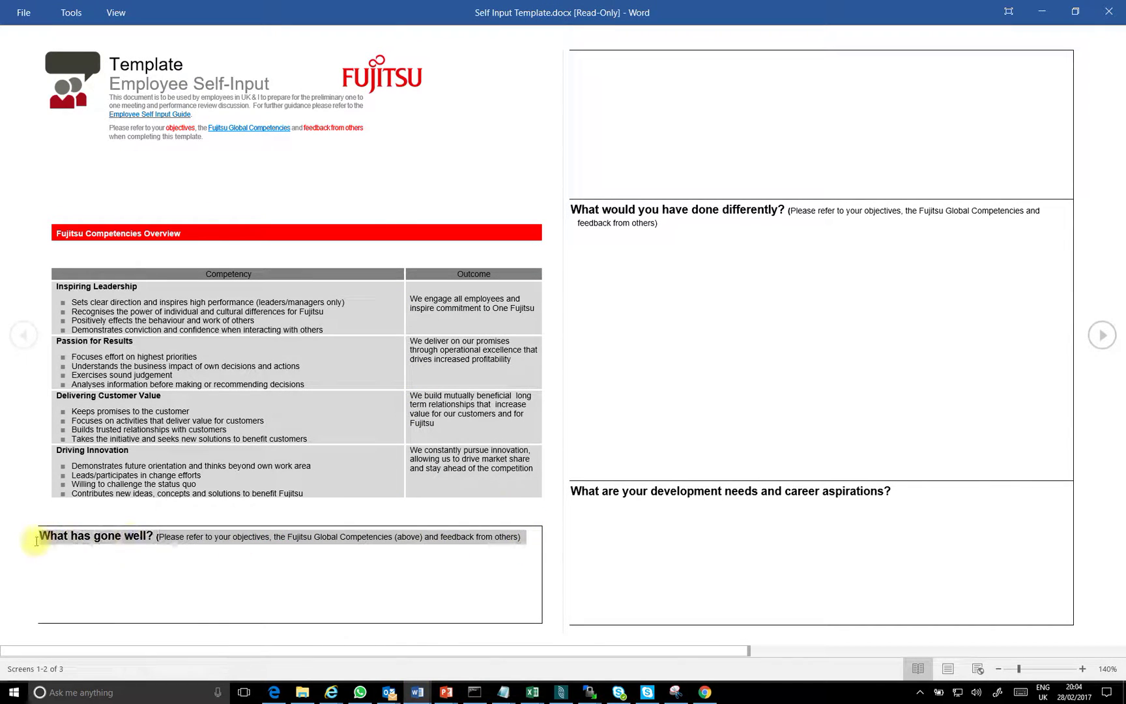
right_click(93, 539)
click(124, 547)
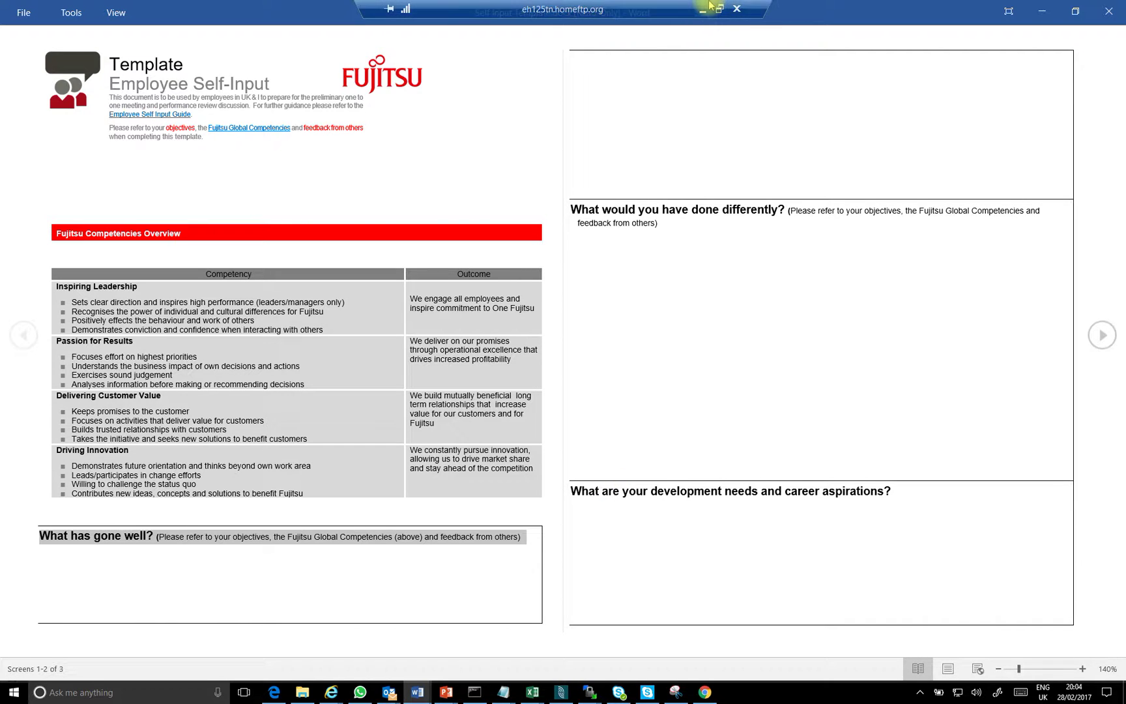
key(alt+Tab)
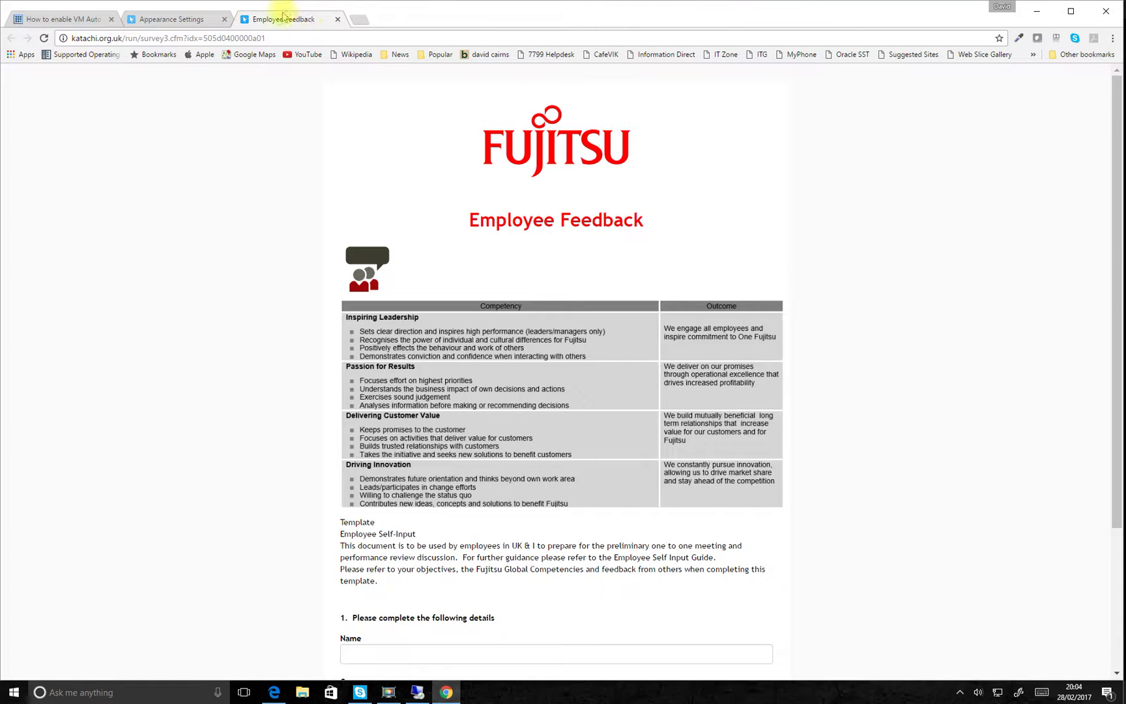
click(195, 16)
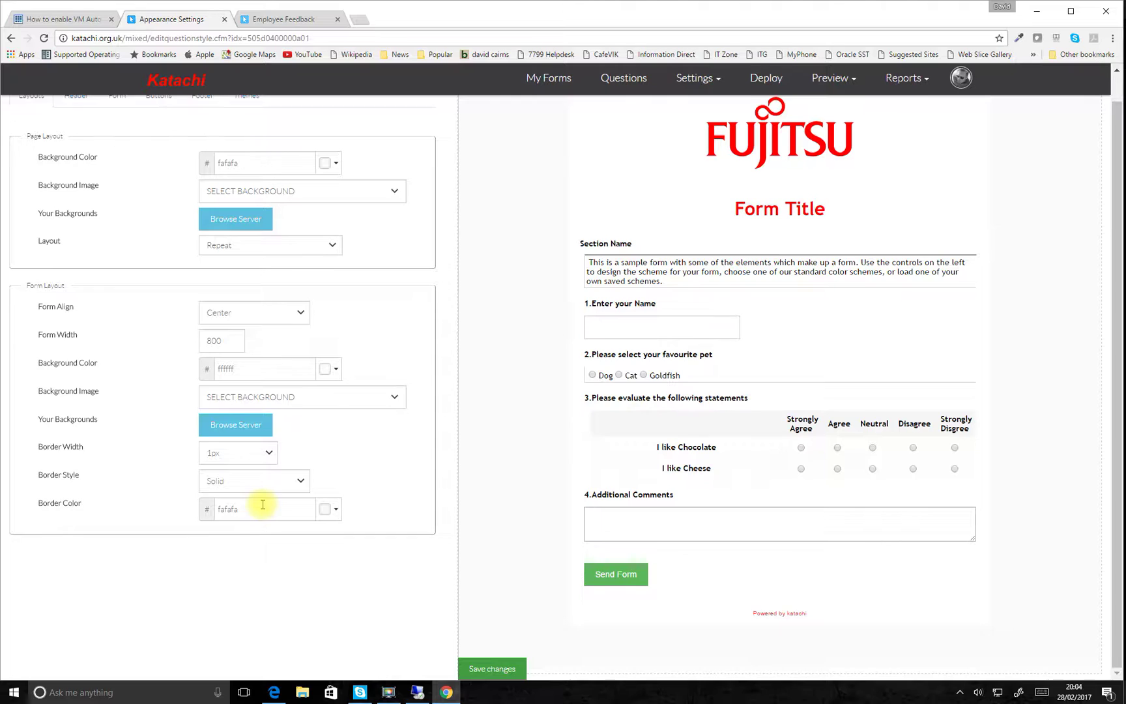
Save the appearance settings and append a new TextBox question to the end of the form
scroll(313, 457, up, 1)
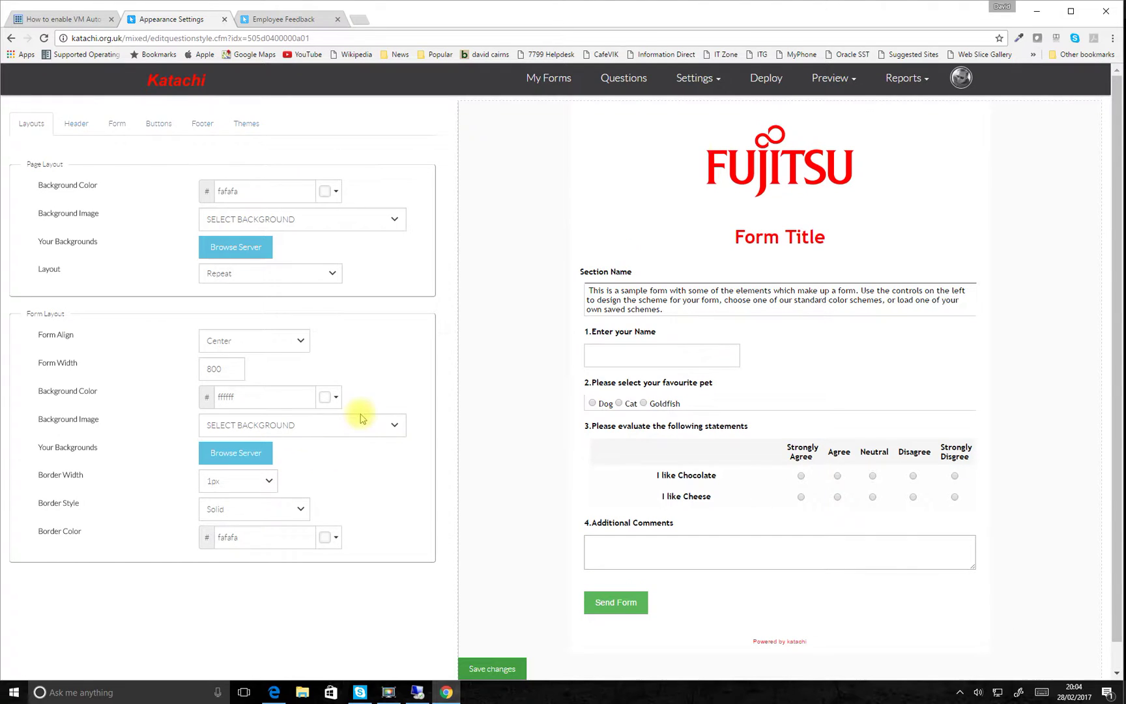
click(492, 668)
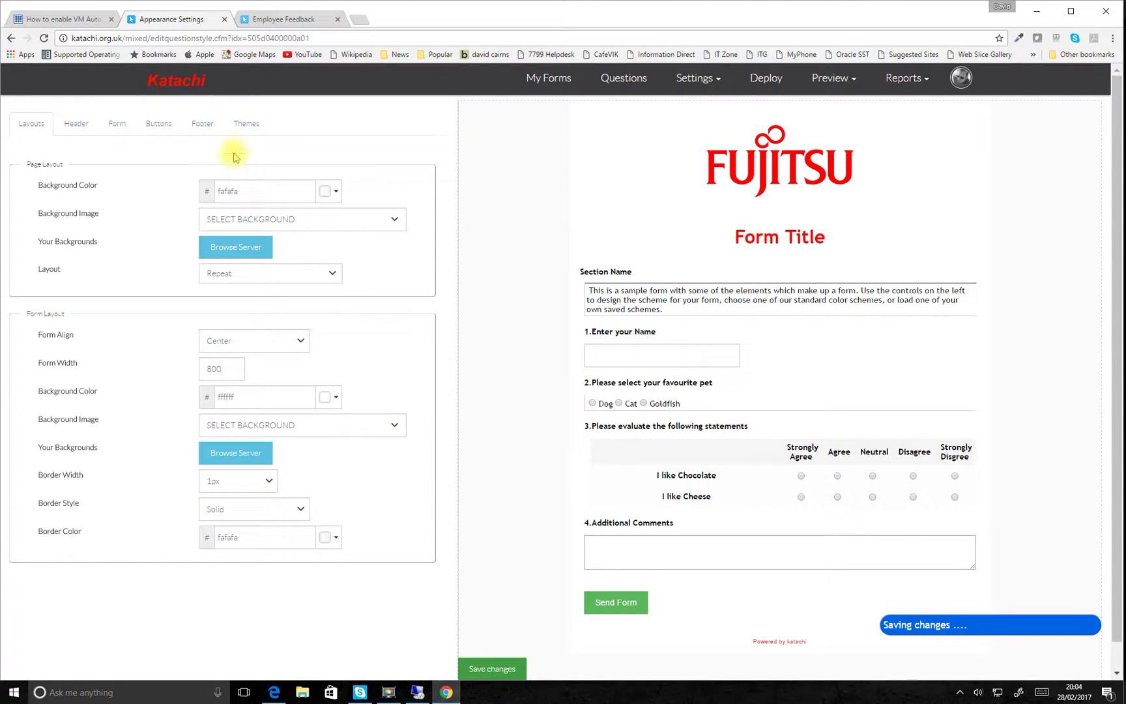
click(623, 78)
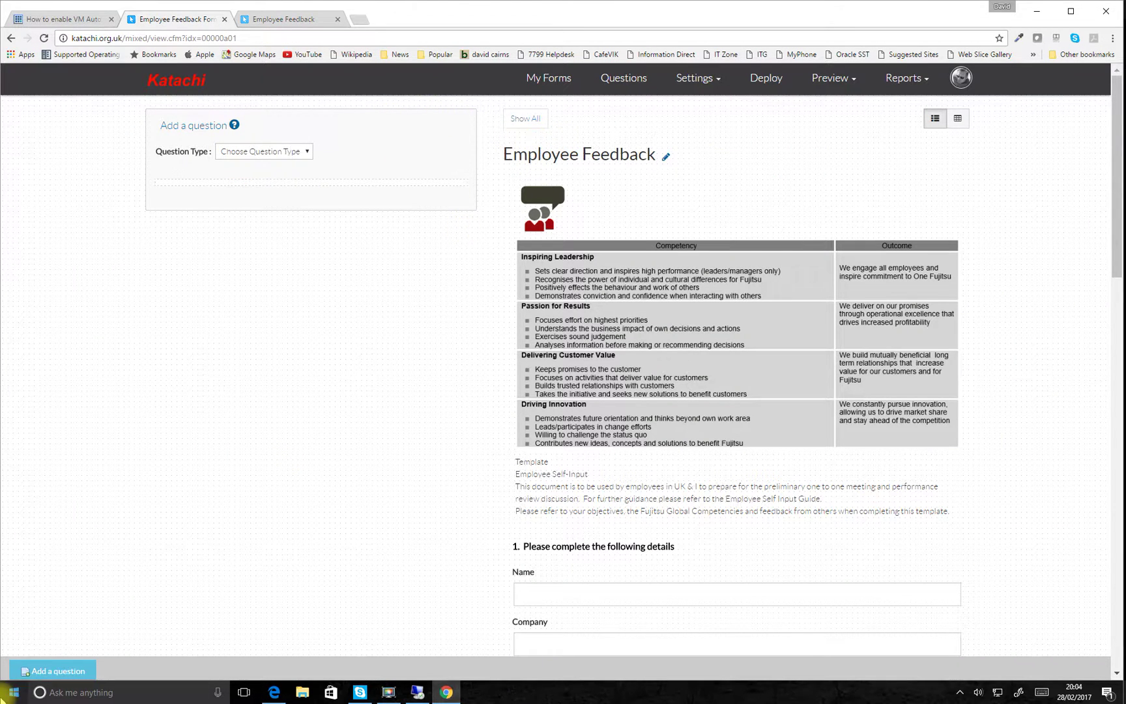
click(65, 676)
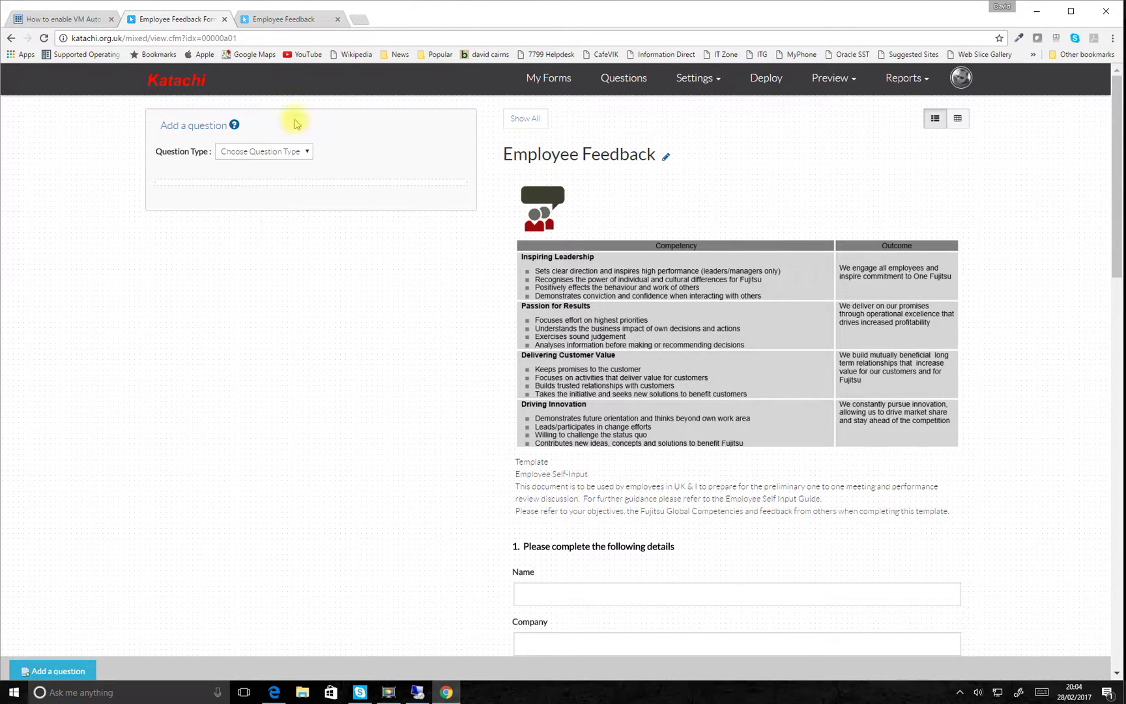
click(308, 157)
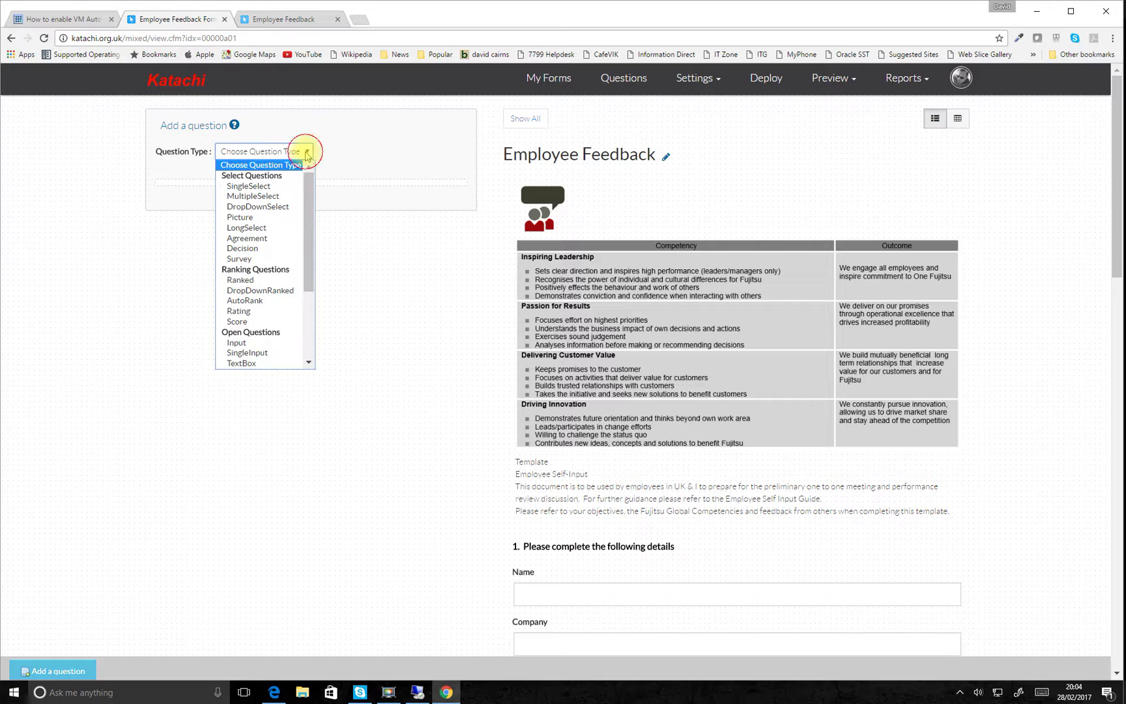
click(254, 364)
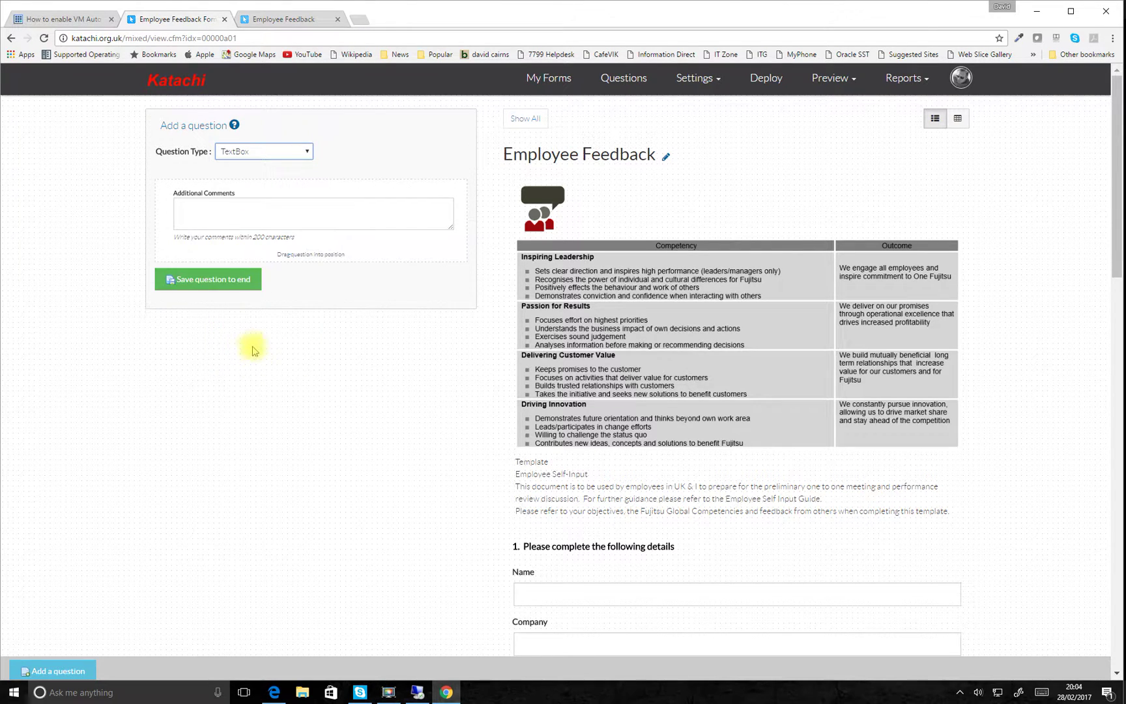
click(237, 277)
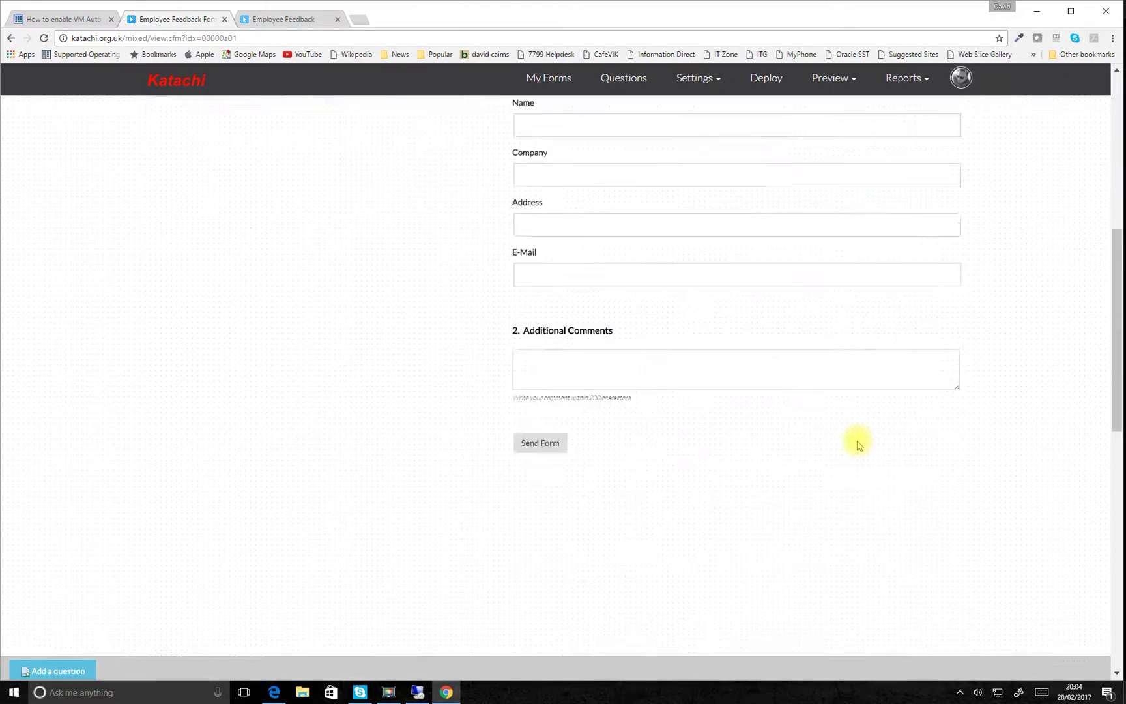
Reword question 2 to 'What has gone well?', make a reply mandatory, and save
scroll(858, 445, up, 10)
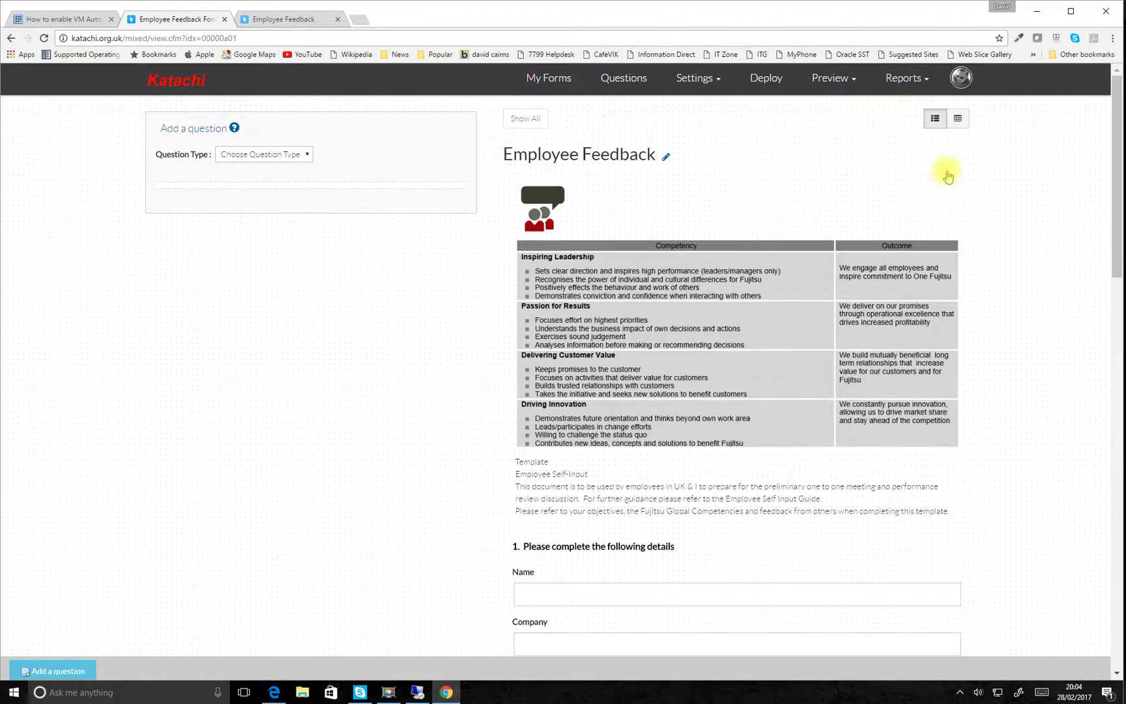
click(957, 118)
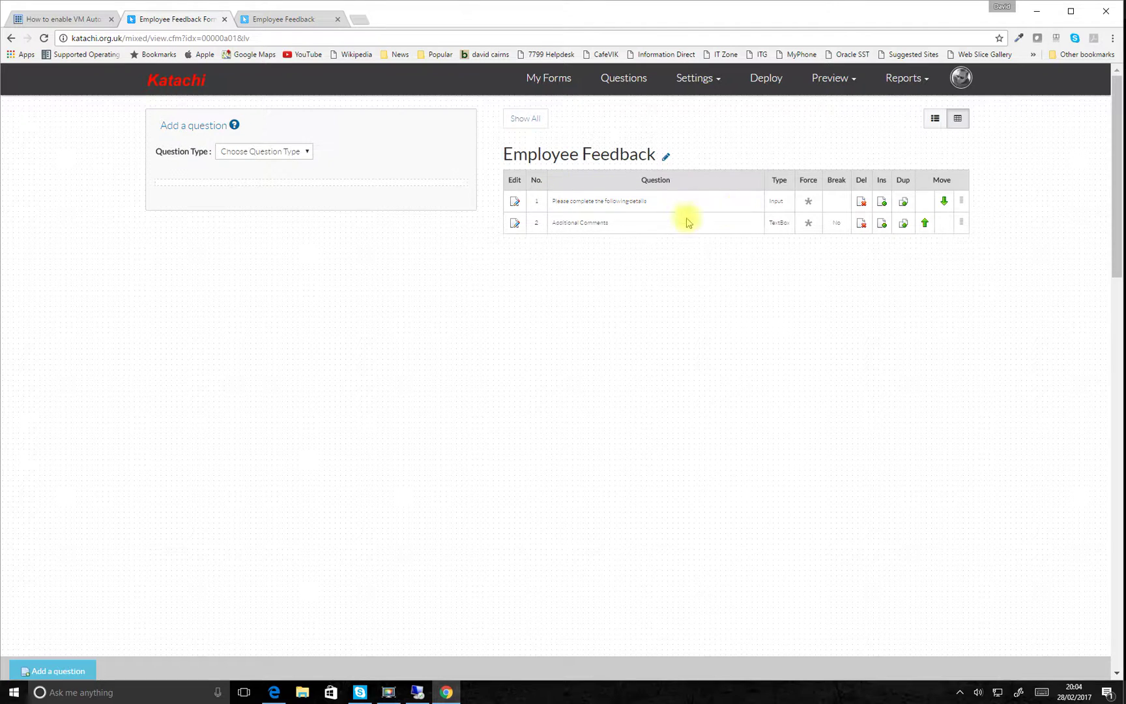
click(515, 222)
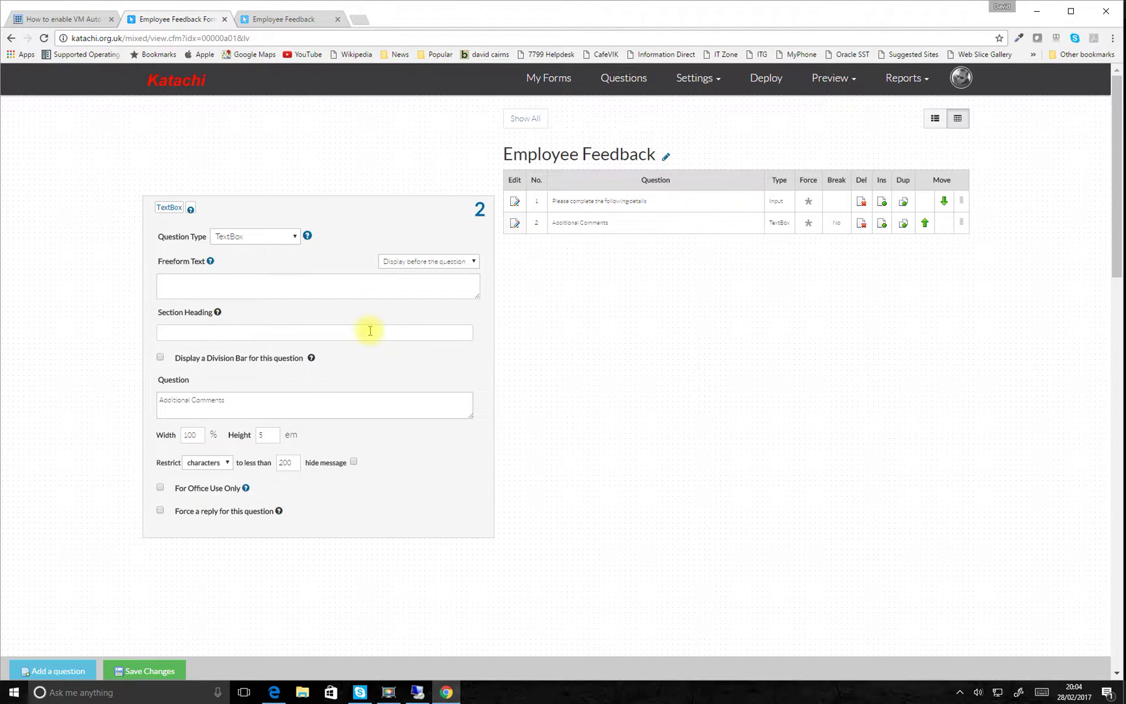
click(265, 401)
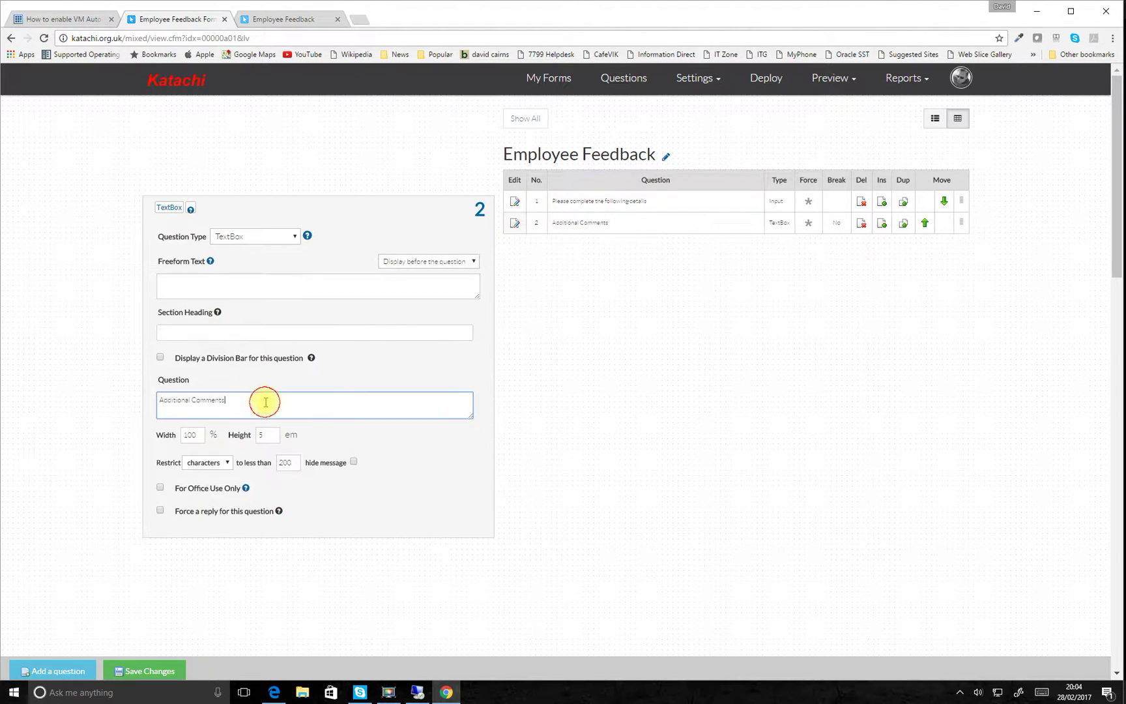
text(What has gone well? (Please refer to your objectives, the Fujitsu Global Competencies (above) and feedback from others))
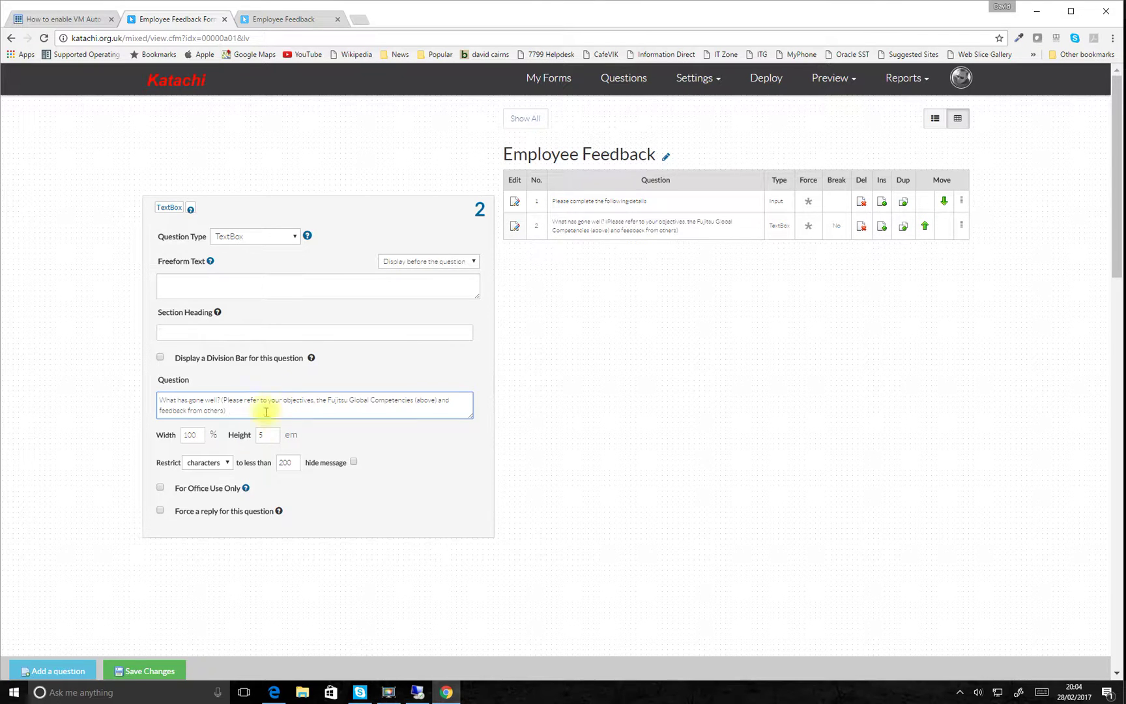
click(159, 512)
click(144, 671)
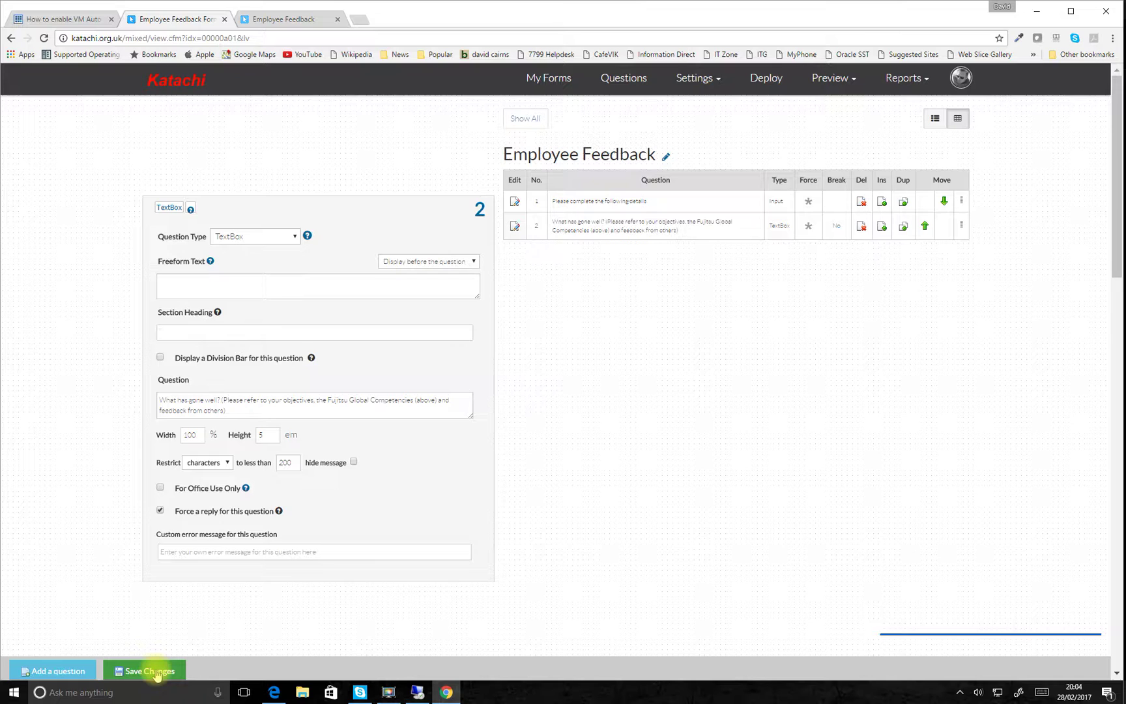
Reload the live survey to check required question 2, then go back to the Word template
click(296, 20)
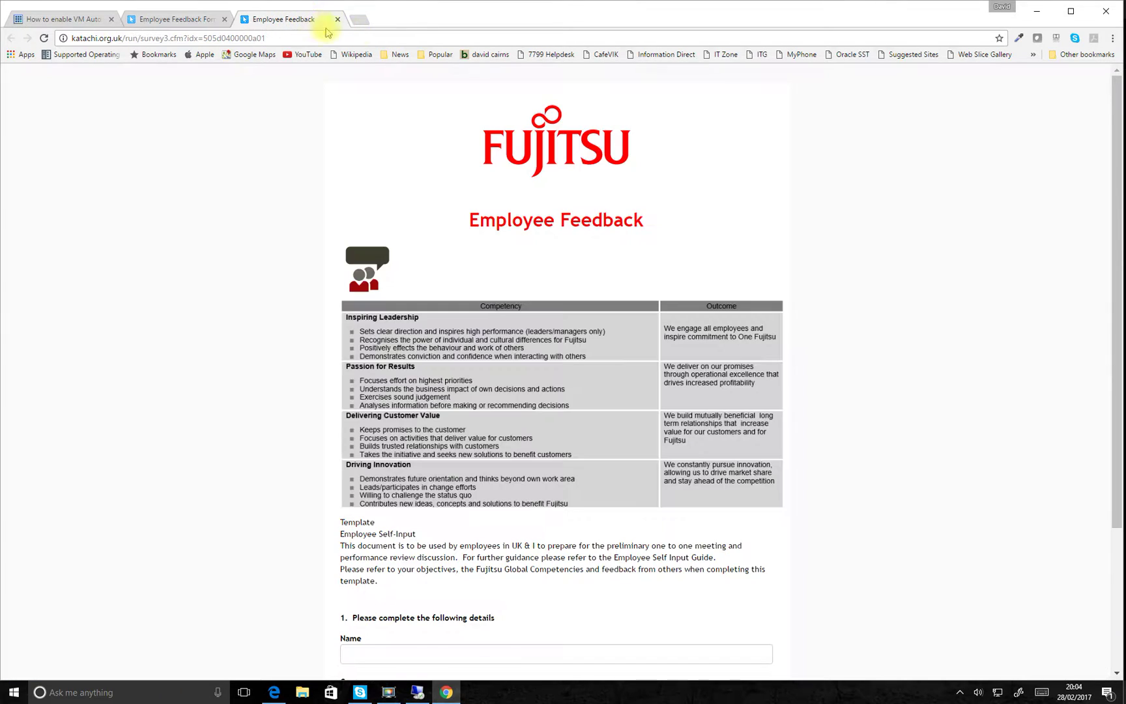
click(44, 38)
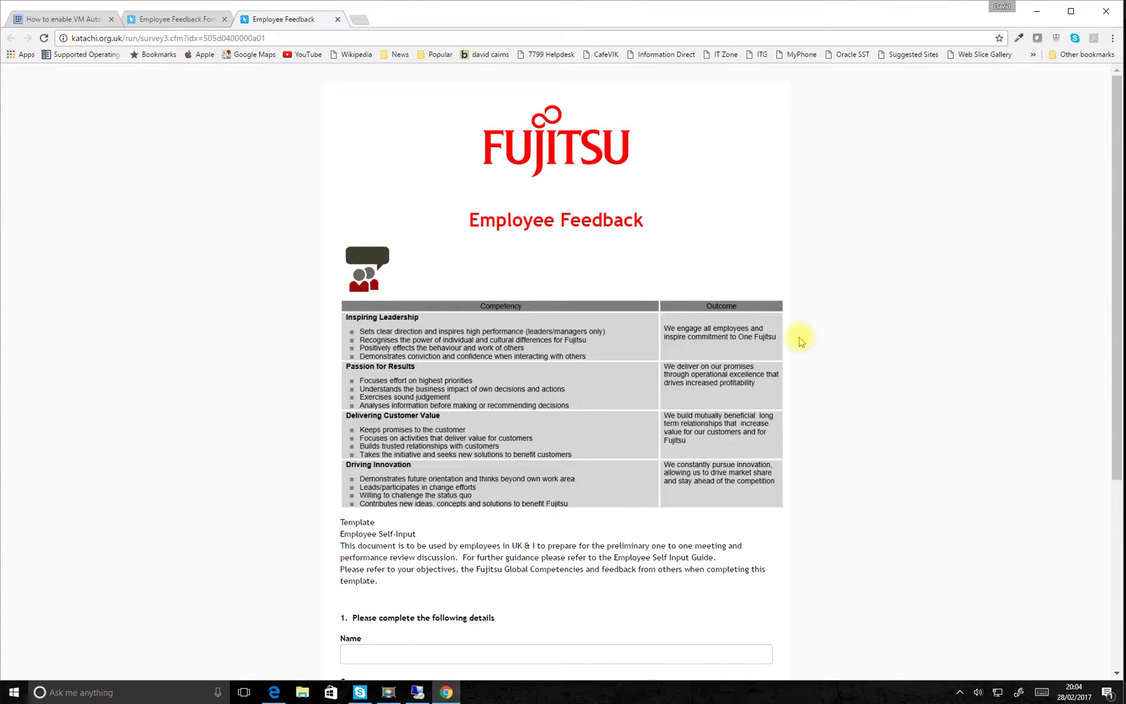
scroll(865, 305, down, 5)
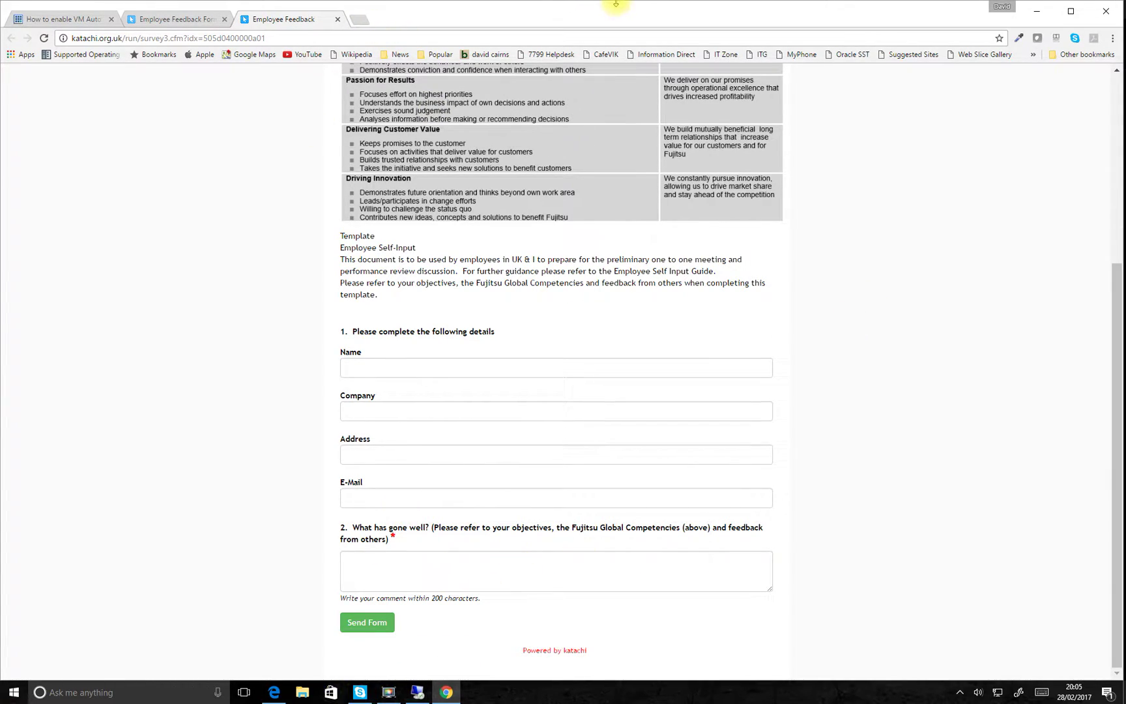
click(418, 693)
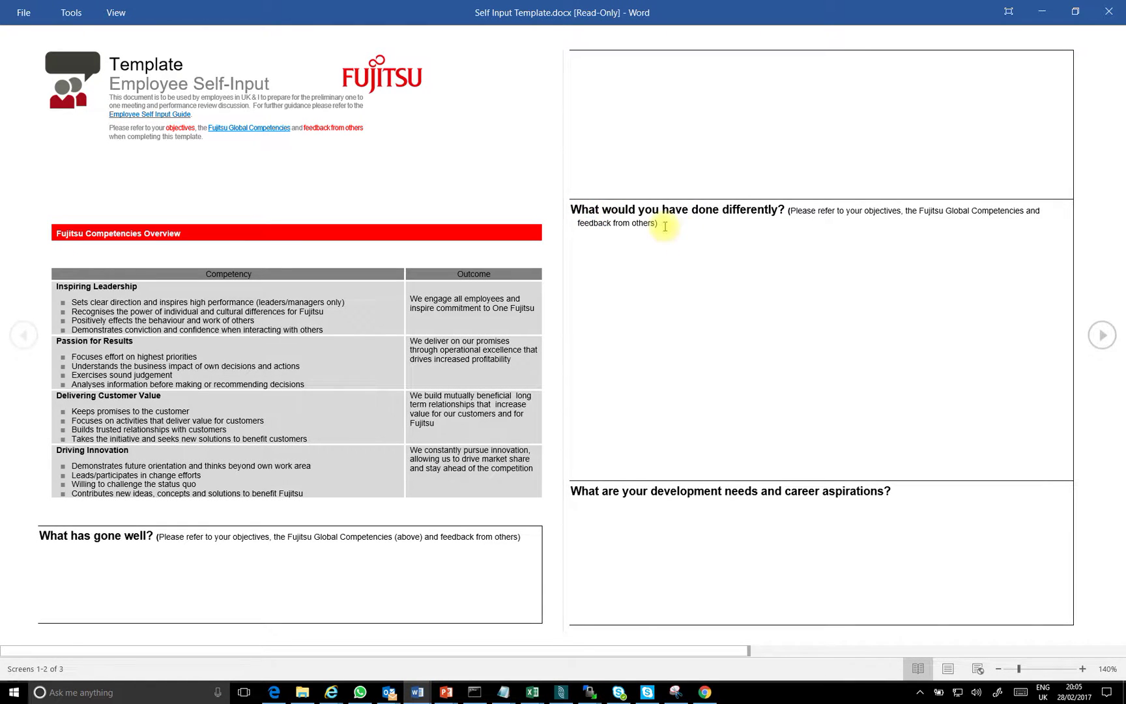
Select the 'What would you have done differently?' heading in Word and return to the browser
drag(658, 224, 591, 212)
key(ctrl+c)
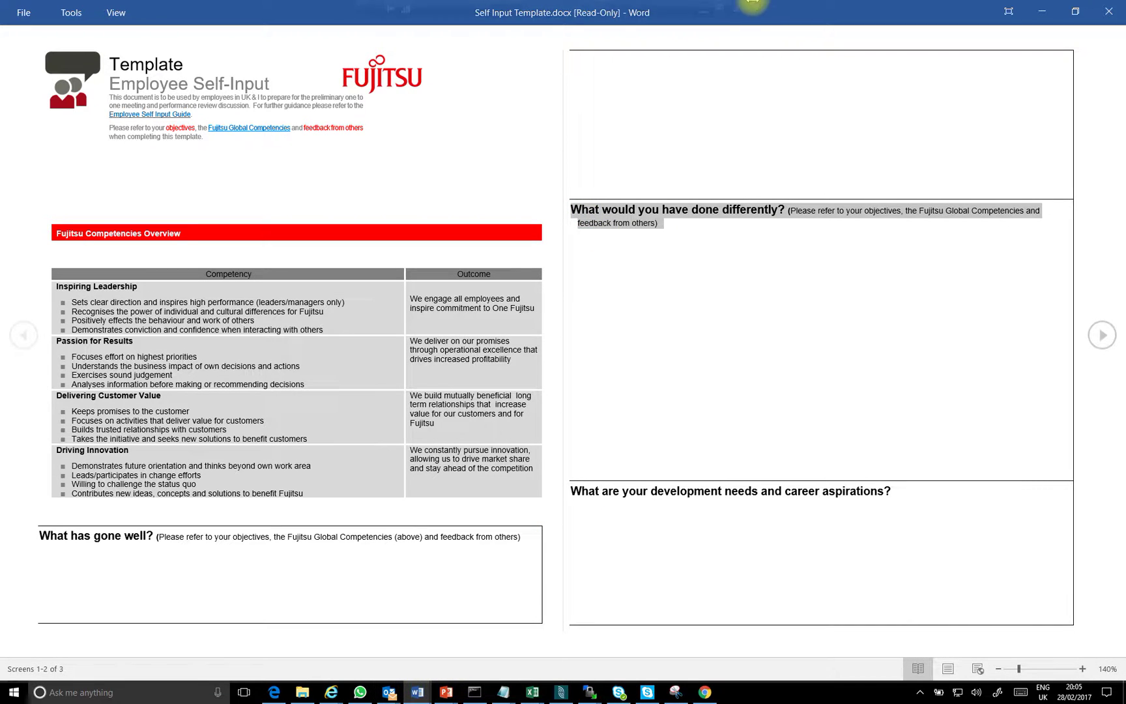
click(702, 8)
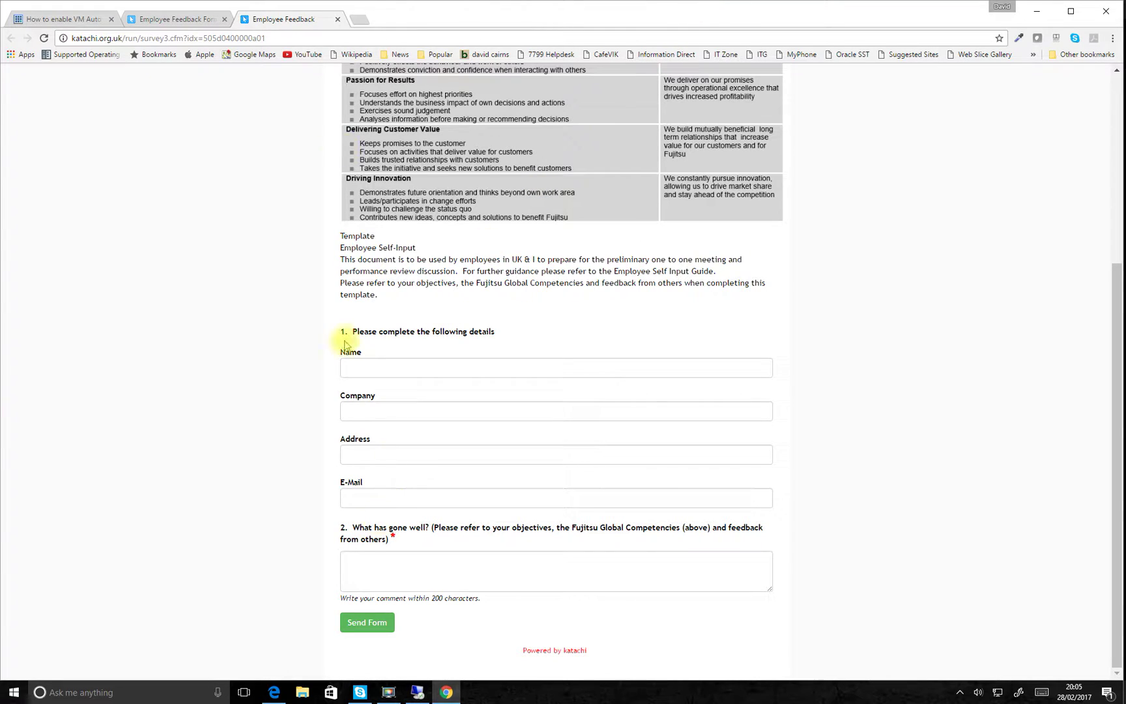
Add TextBox question 3 worded 'What would you have done differently?' and save it
click(221, 20)
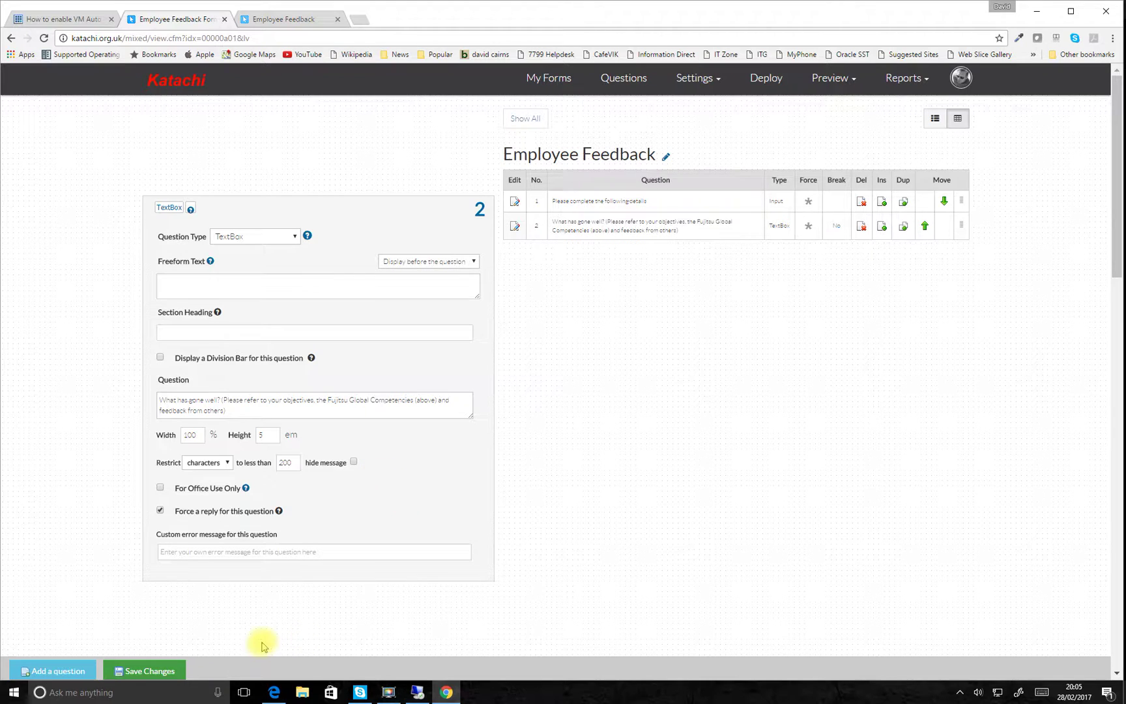
click(65, 671)
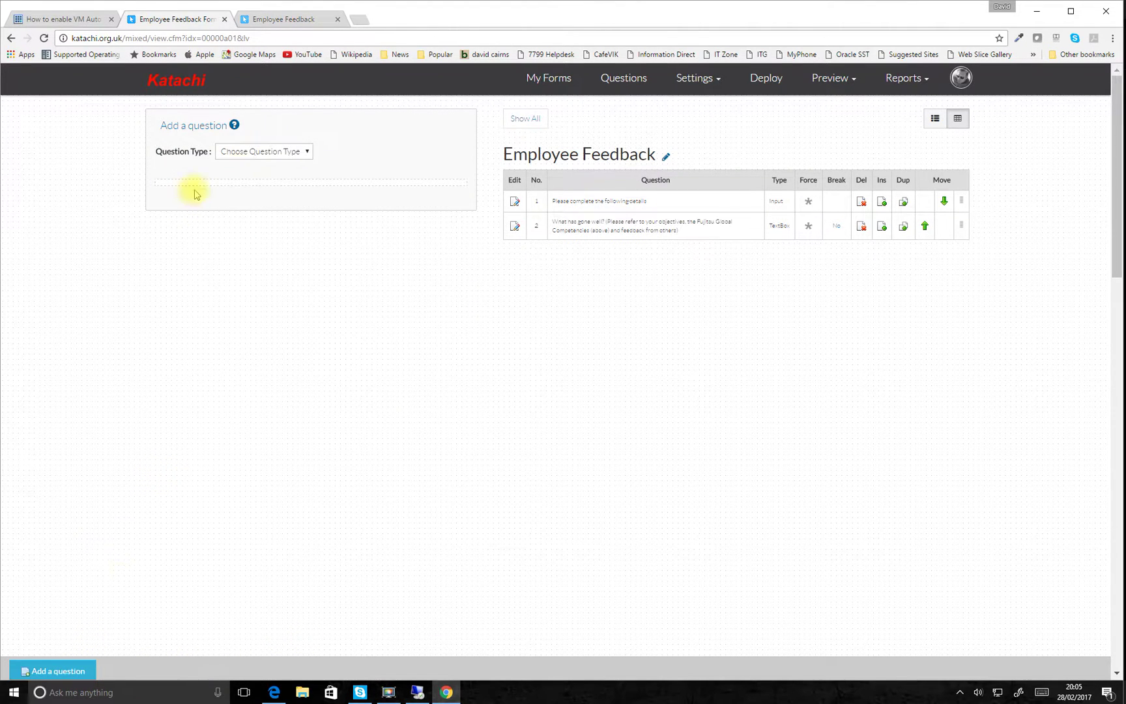
click(288, 151)
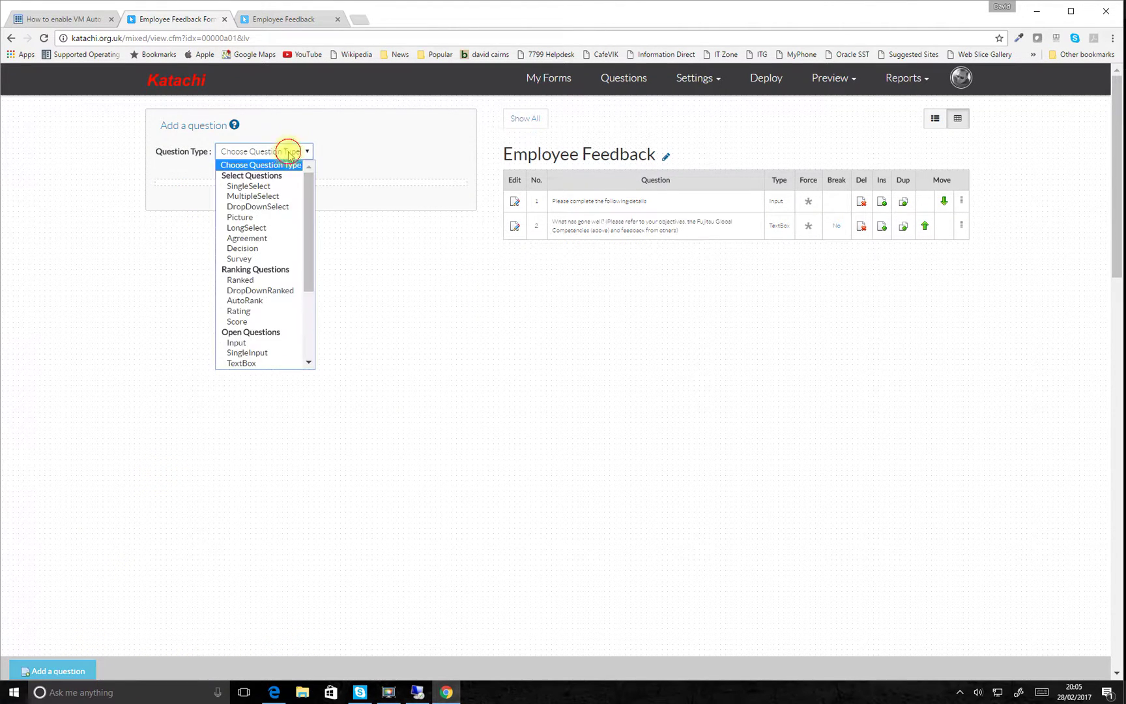
click(268, 364)
click(239, 270)
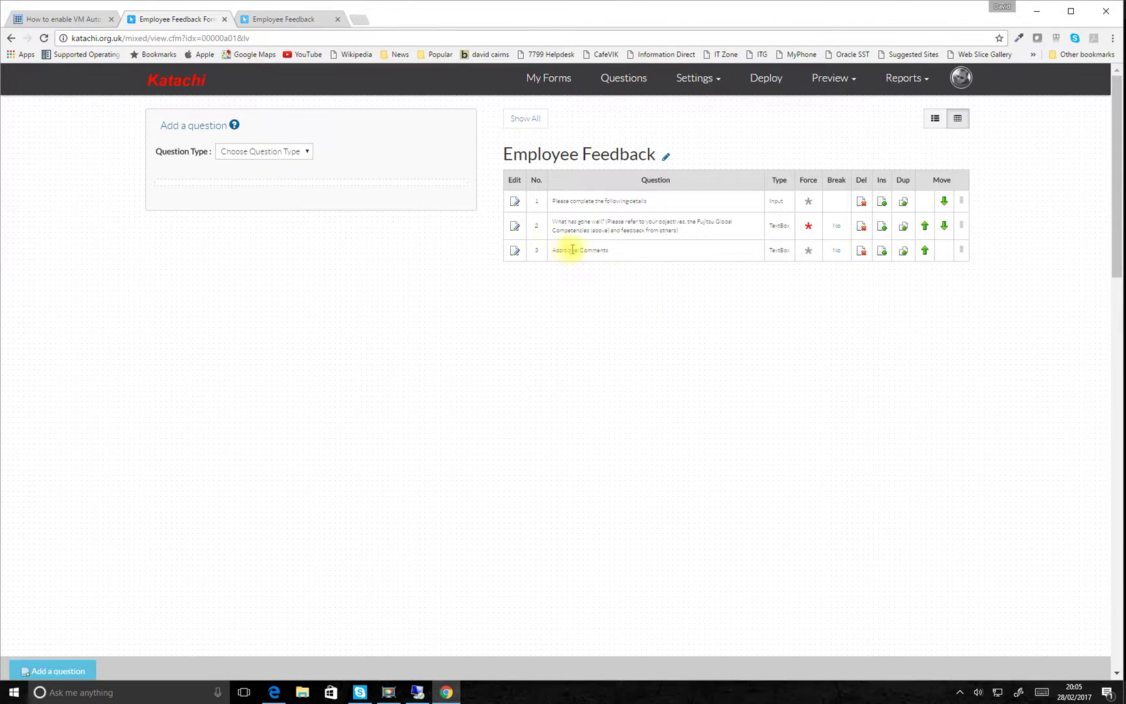
click(514, 251)
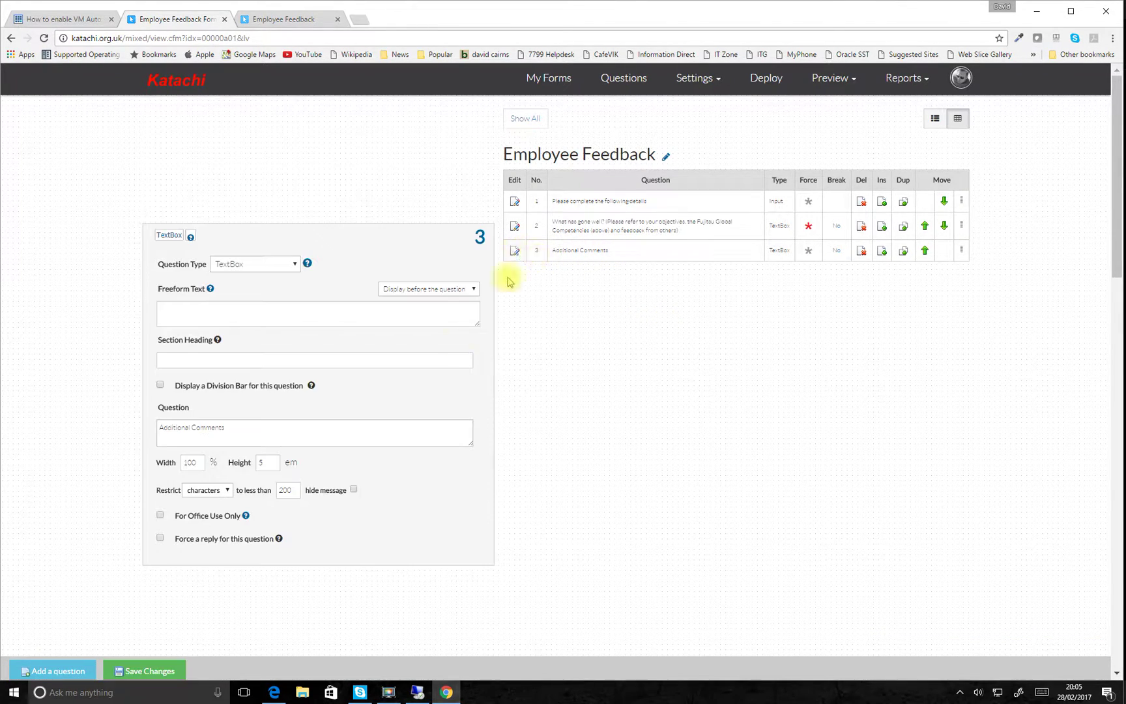
click(228, 438)
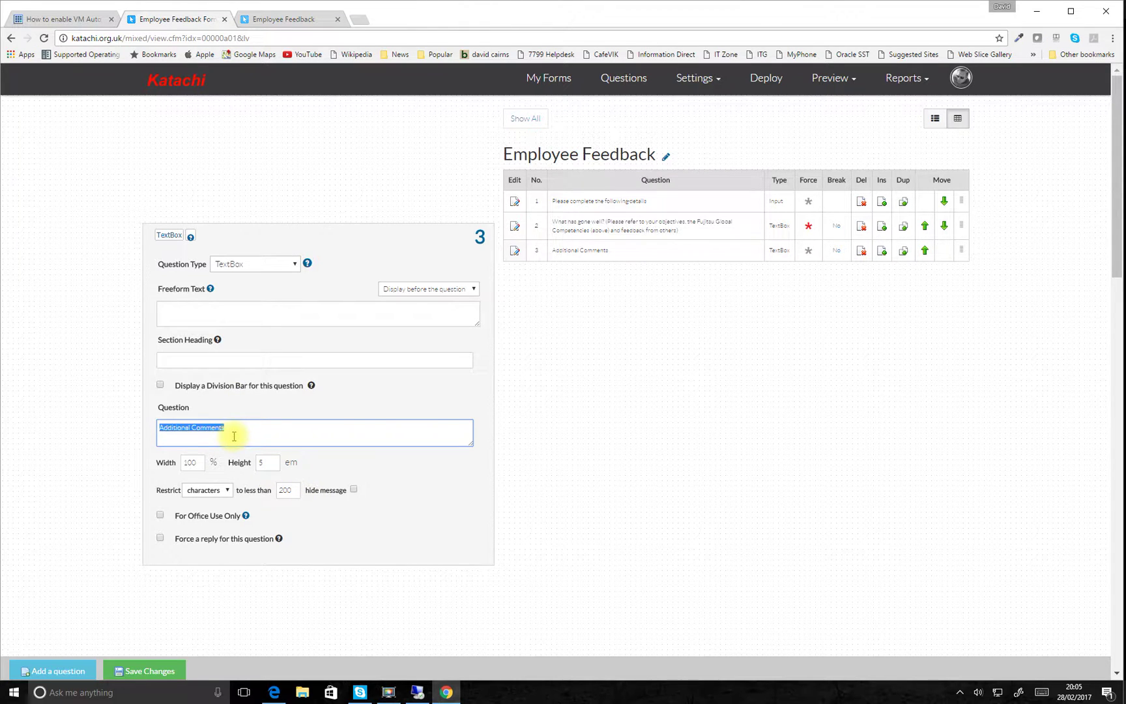
key(ctrl+v)
click(145, 671)
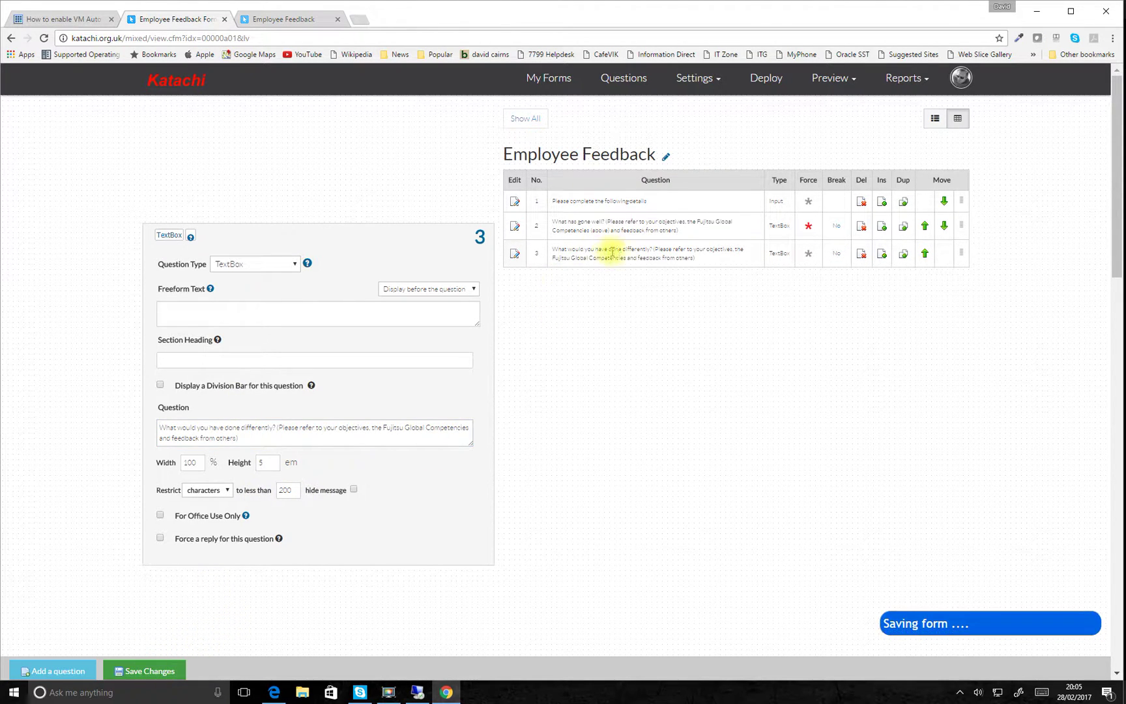
Reload the live survey and check that question 3 appears
click(298, 20)
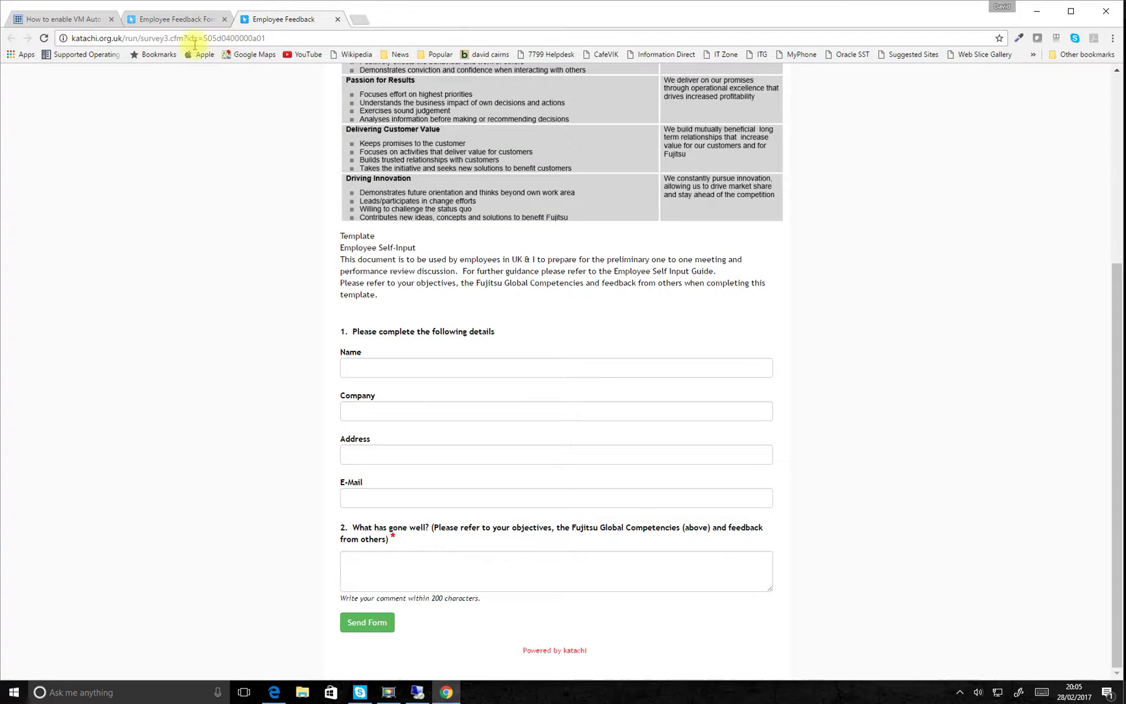
click(44, 37)
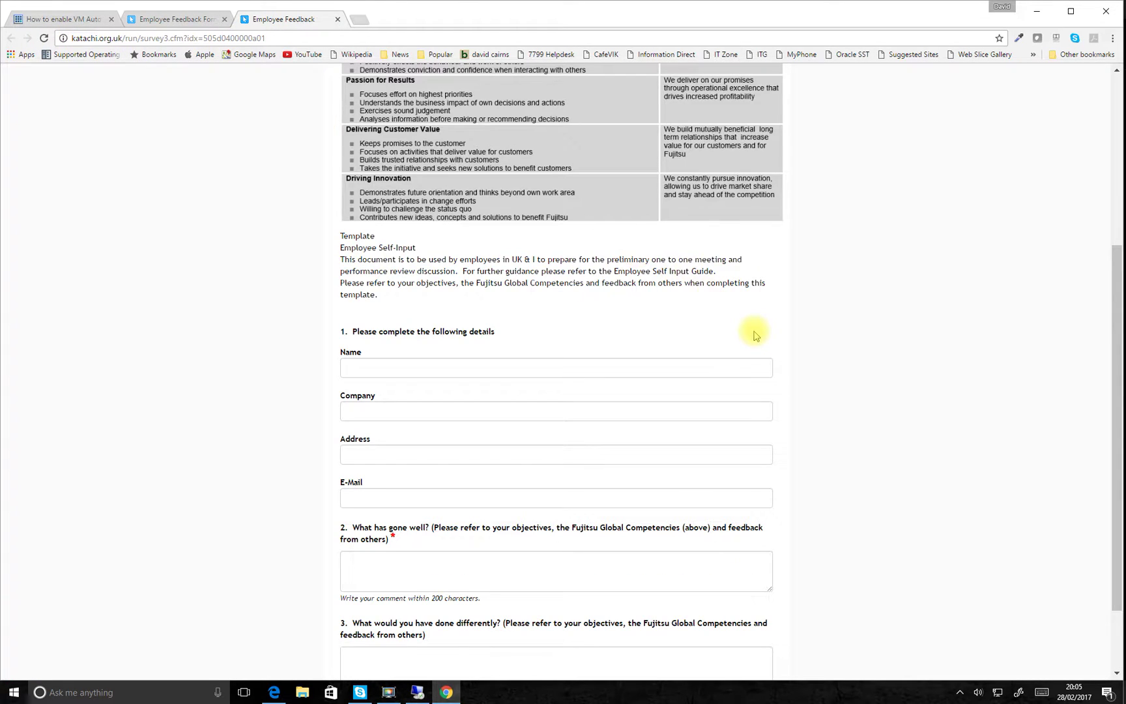
scroll(735, 346, down, 2)
scroll(735, 347, up, 8)
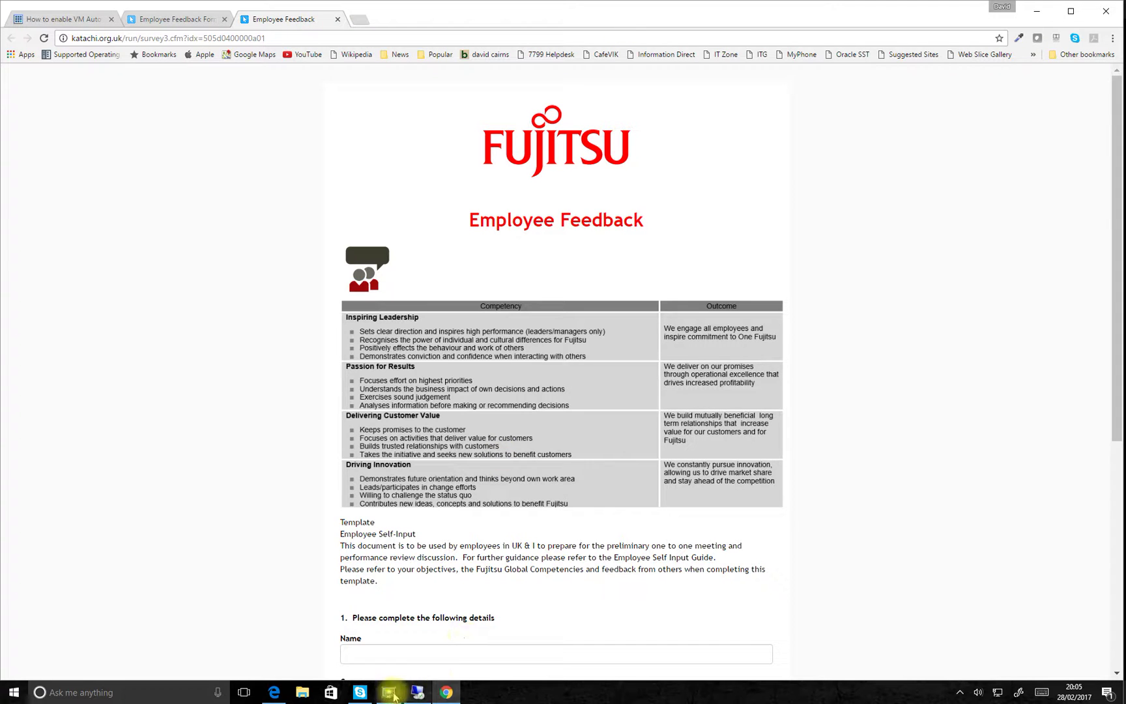
Switch the Word template to editing layout and select the 'What are your development needs and career aspirations?' heading
click(417, 692)
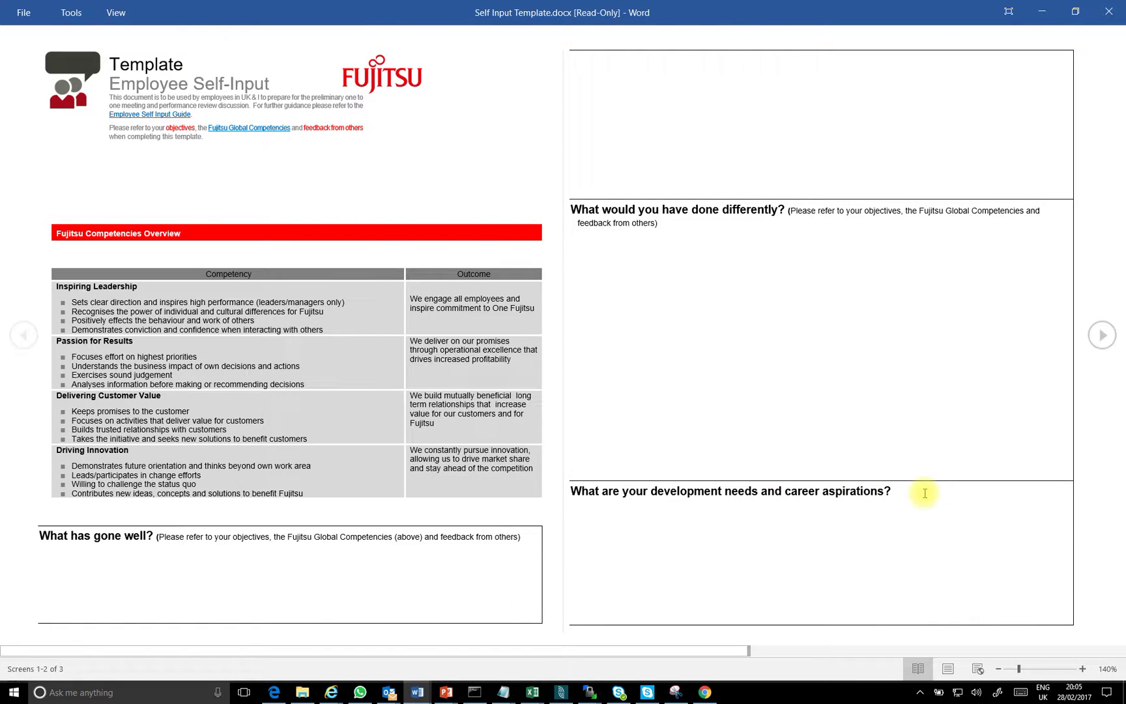
click(572, 494)
click(572, 494)
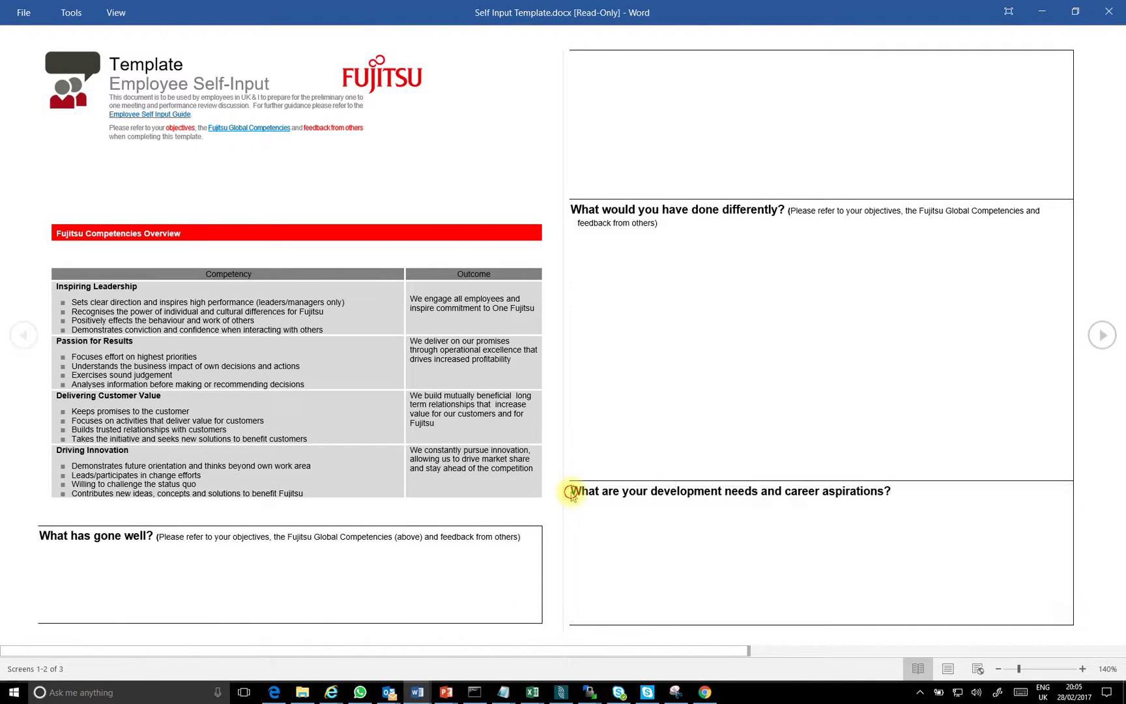
click(766, 530)
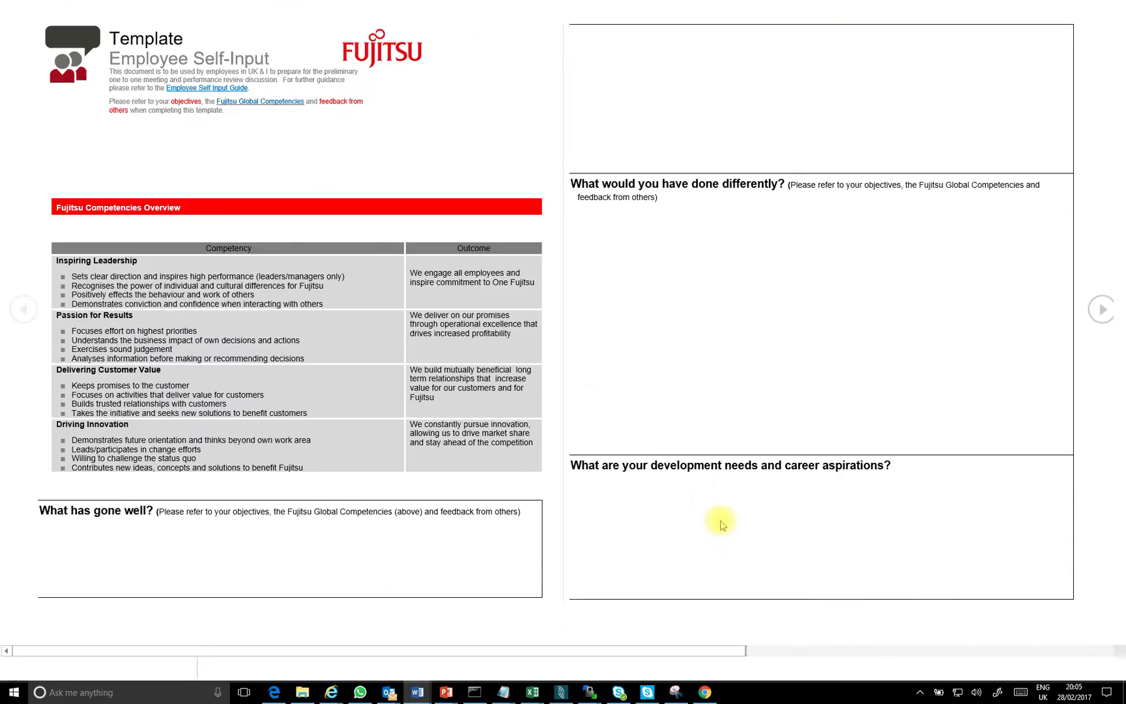
key(Escape)
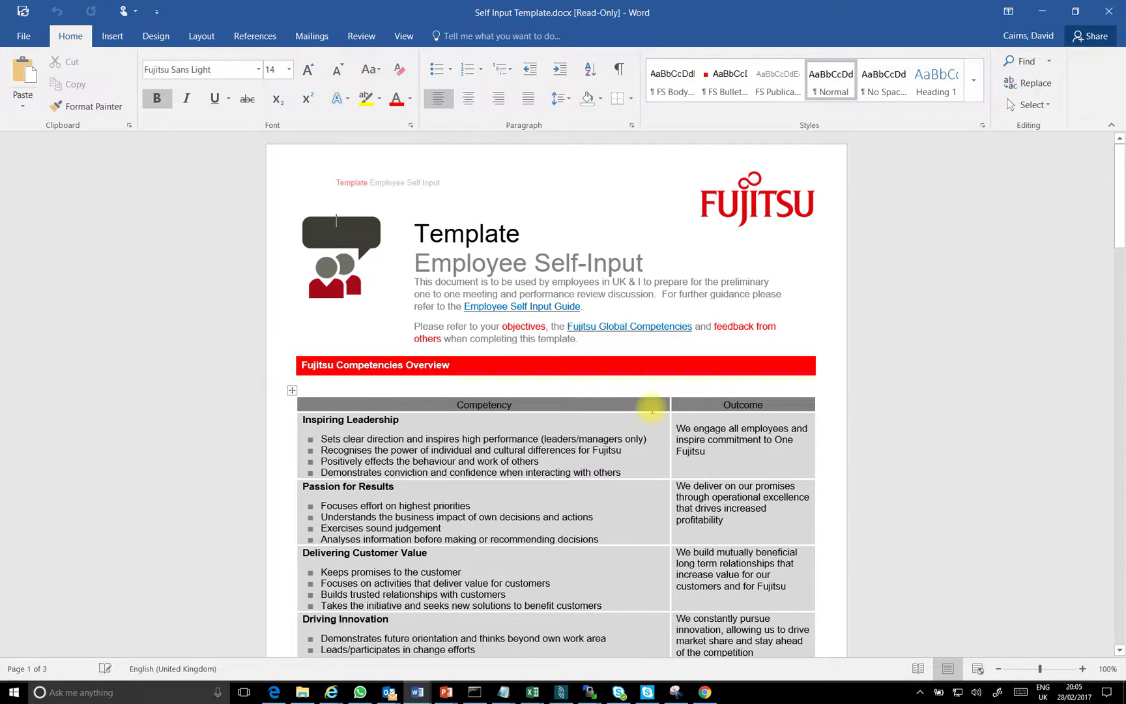
scroll(651, 409, down, 10)
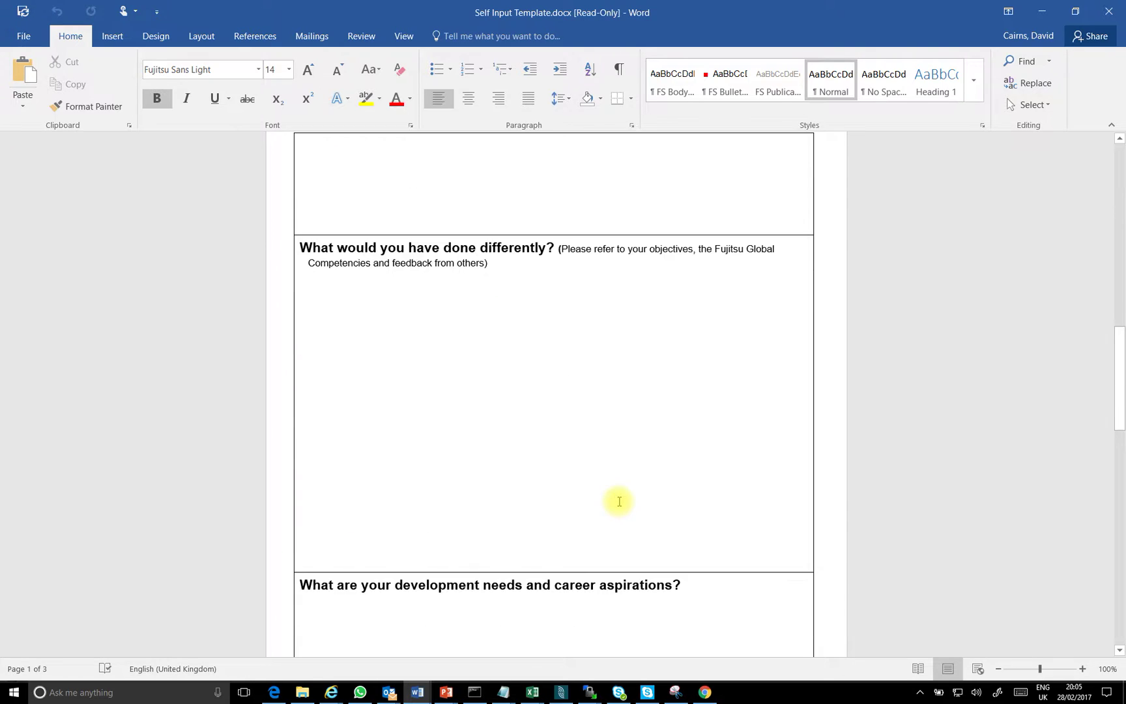
scroll(613, 507, down, 3)
drag(684, 375, 320, 376)
key(ctrl+c)
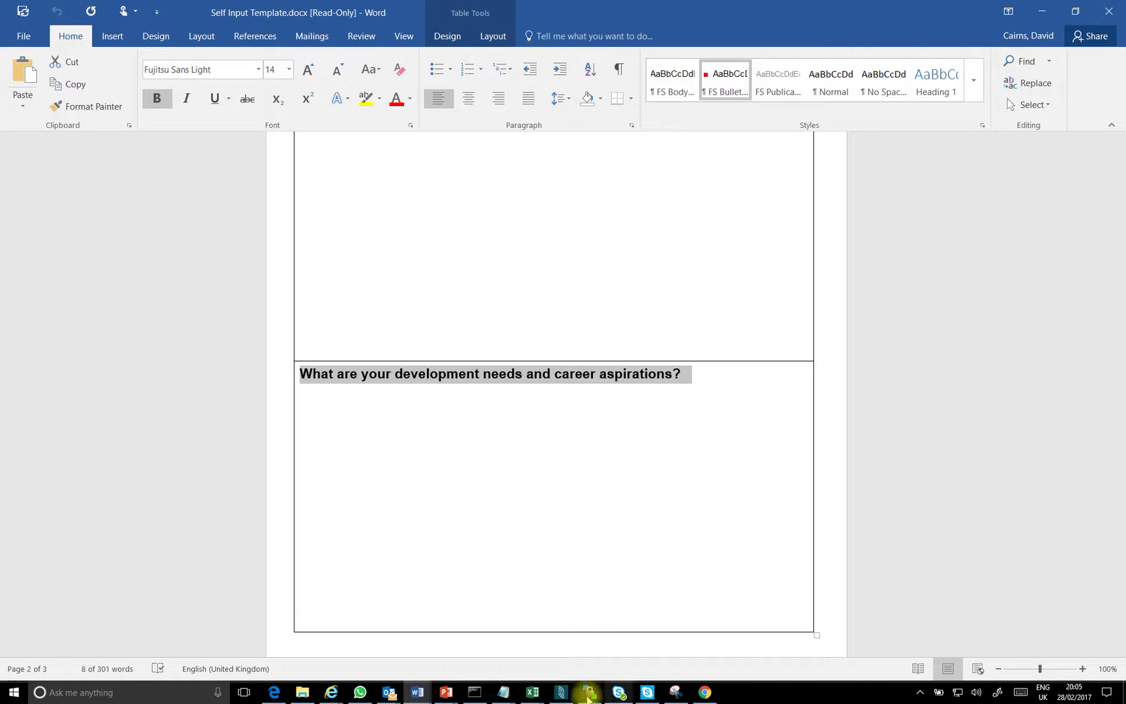
Append a new TextBox question to the end of the Employee Feedback form
click(702, 9)
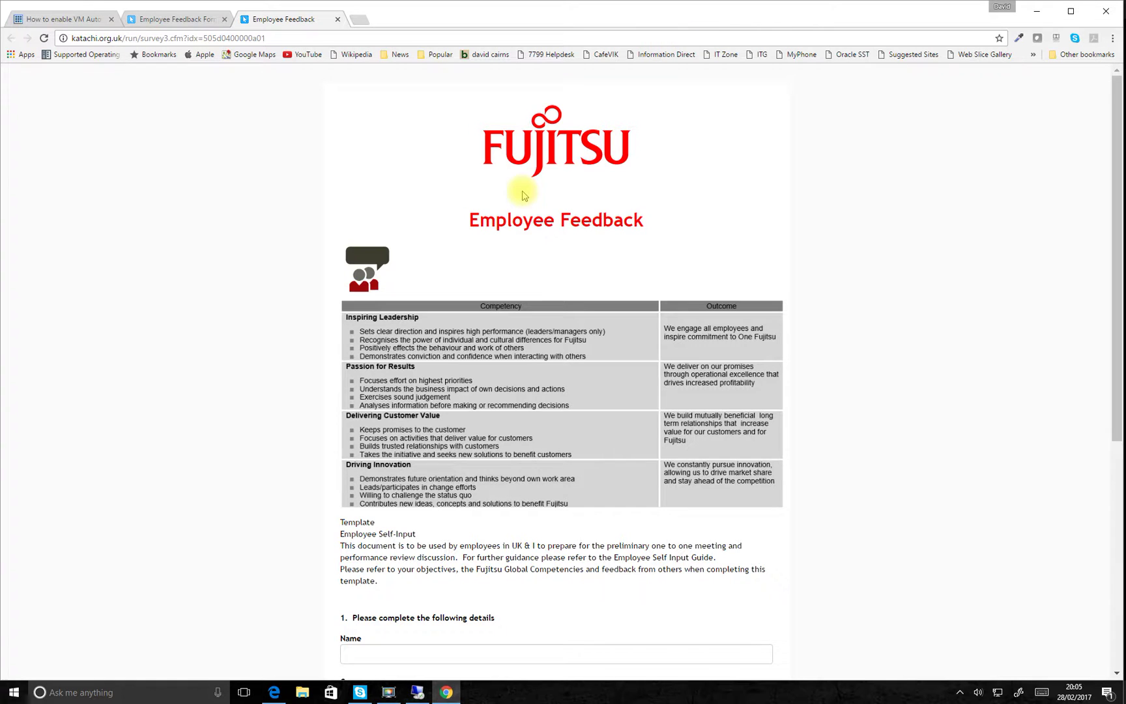
click(192, 20)
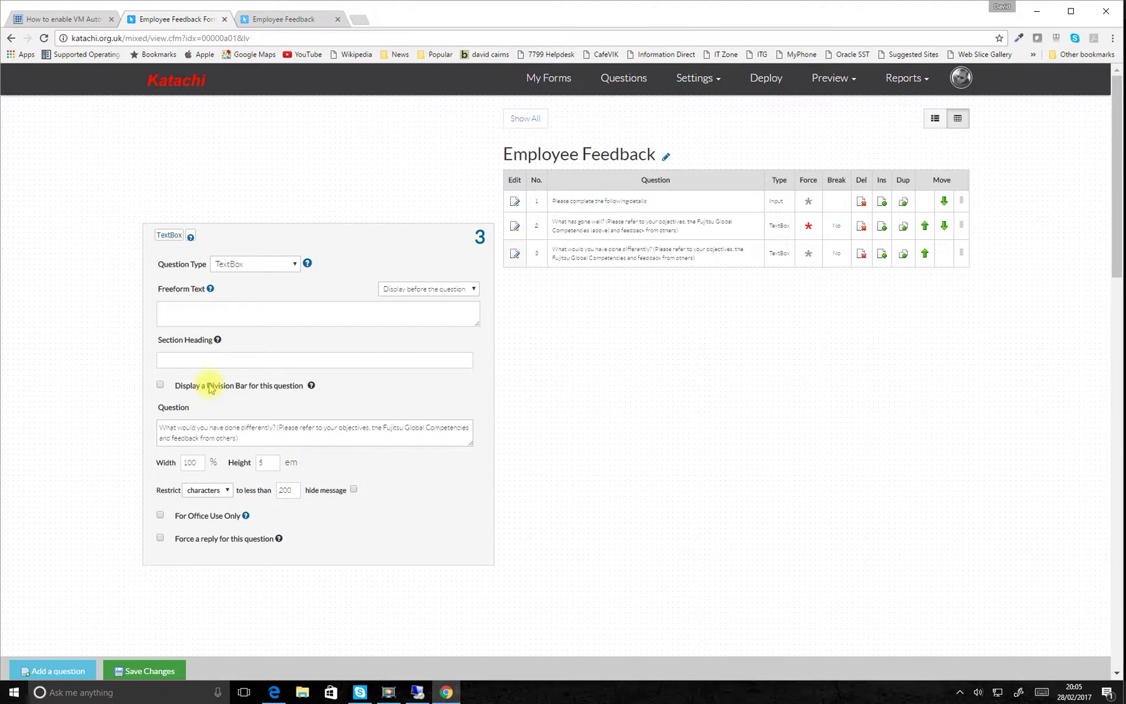
click(75, 668)
click(309, 152)
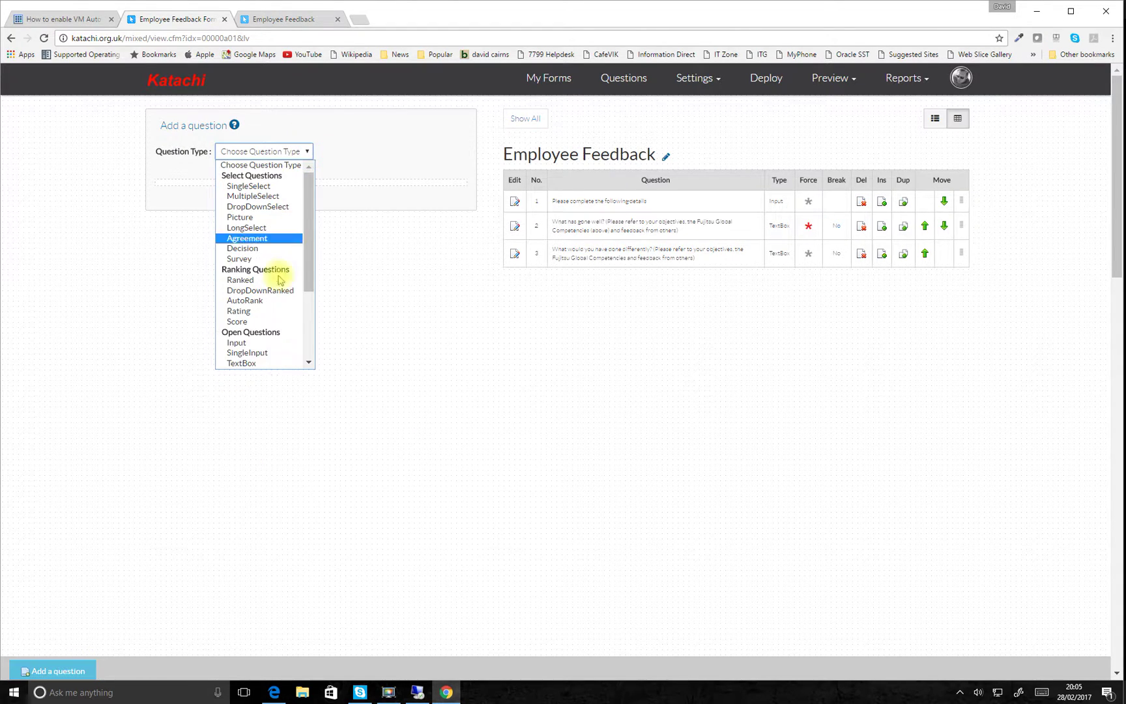
click(272, 364)
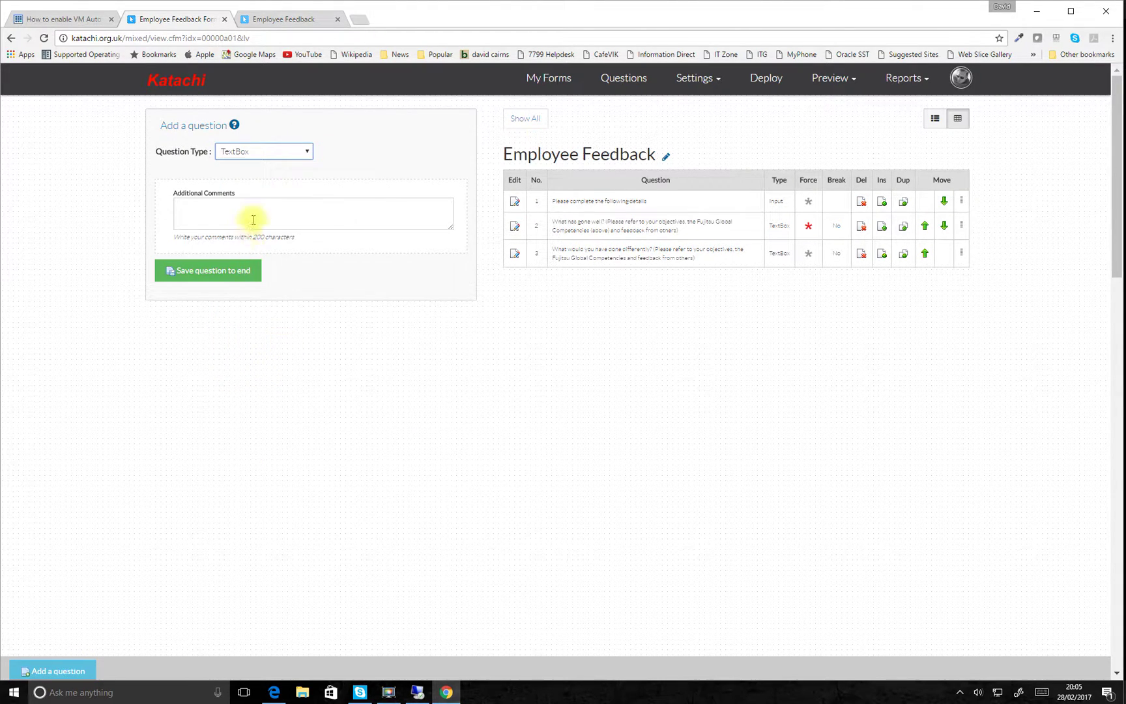
click(239, 269)
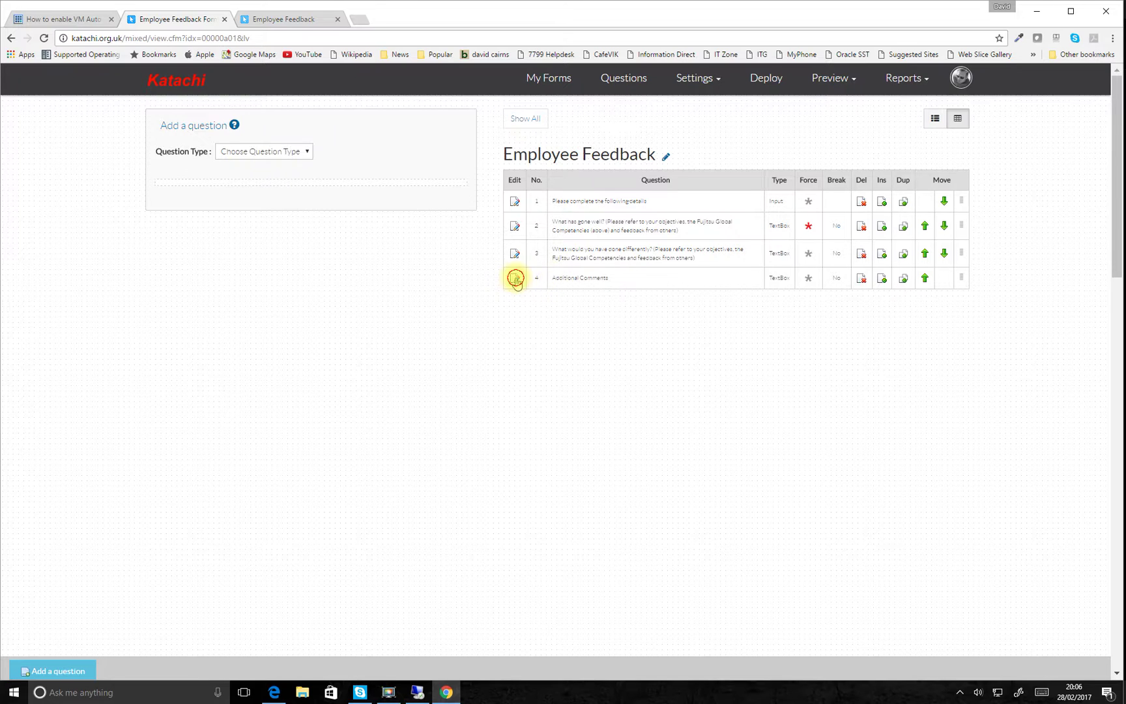
Reword question 4 to 'What are your development needs and career aspirations?' and save
click(515, 278)
click(223, 455)
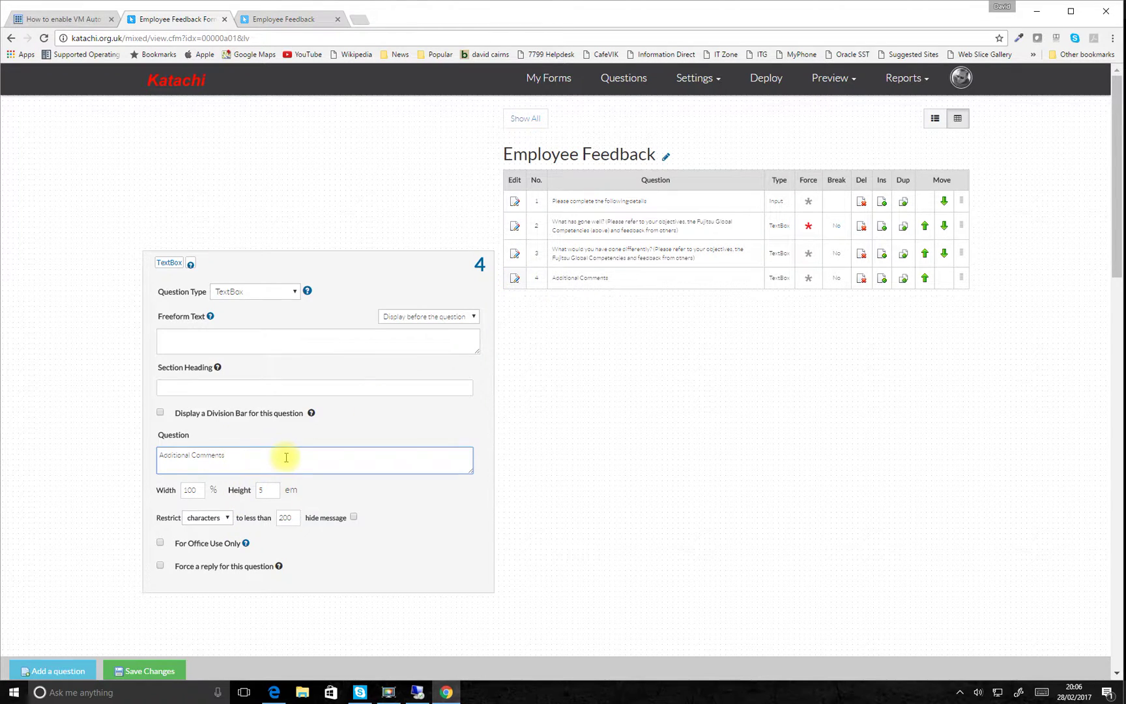
key(ctrl+v)
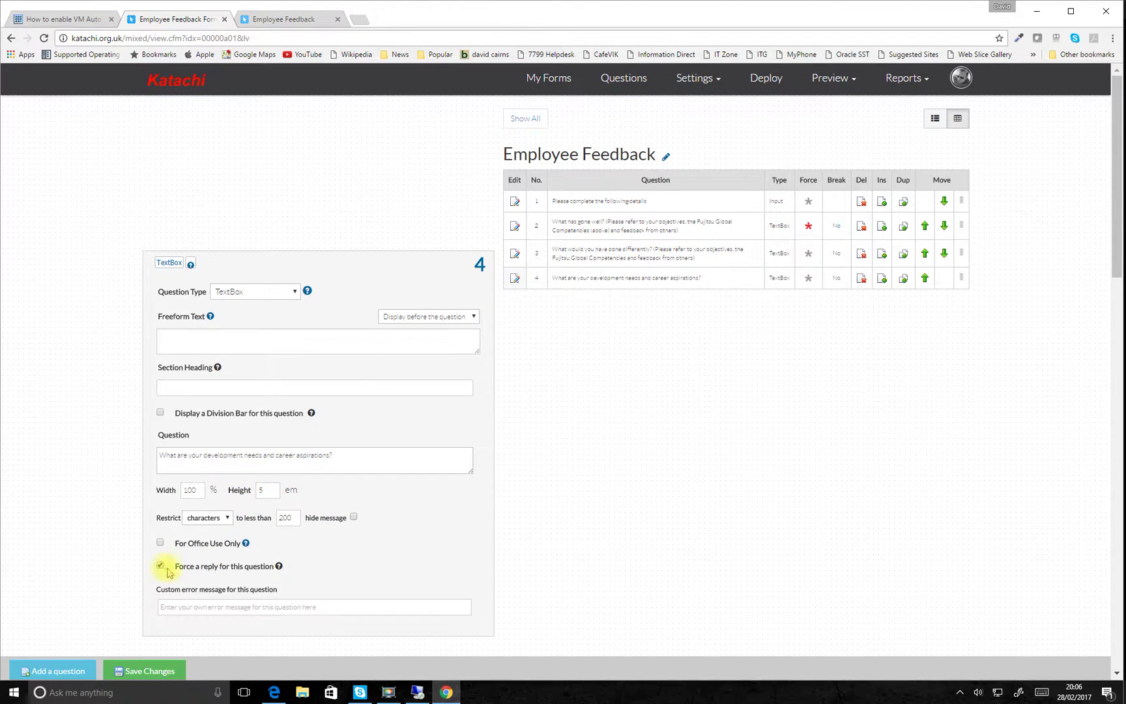
click(166, 668)
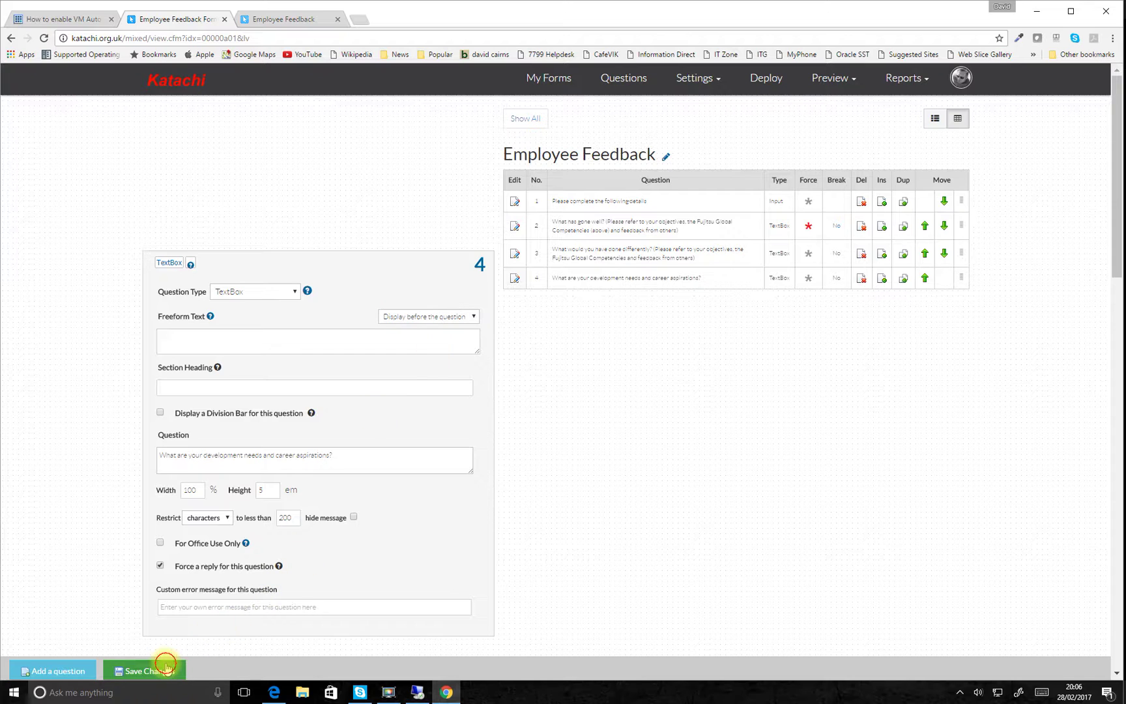
Scroll through the live survey to check the new question 4
click(293, 19)
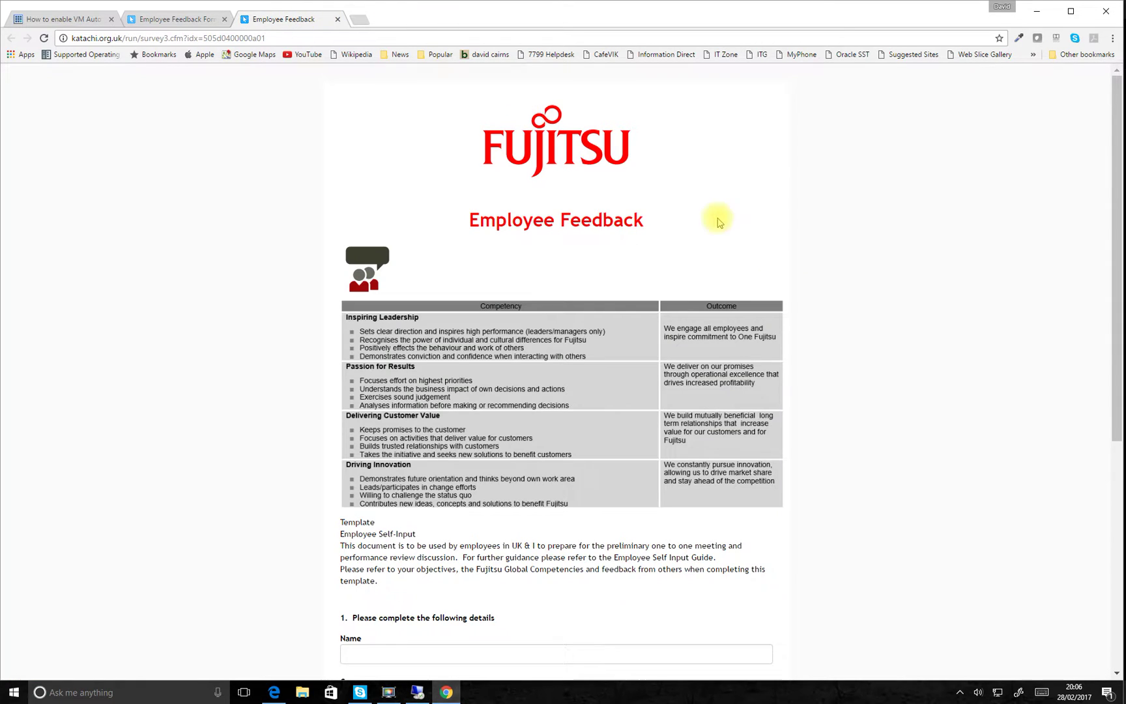
scroll(666, 225, down, 5)
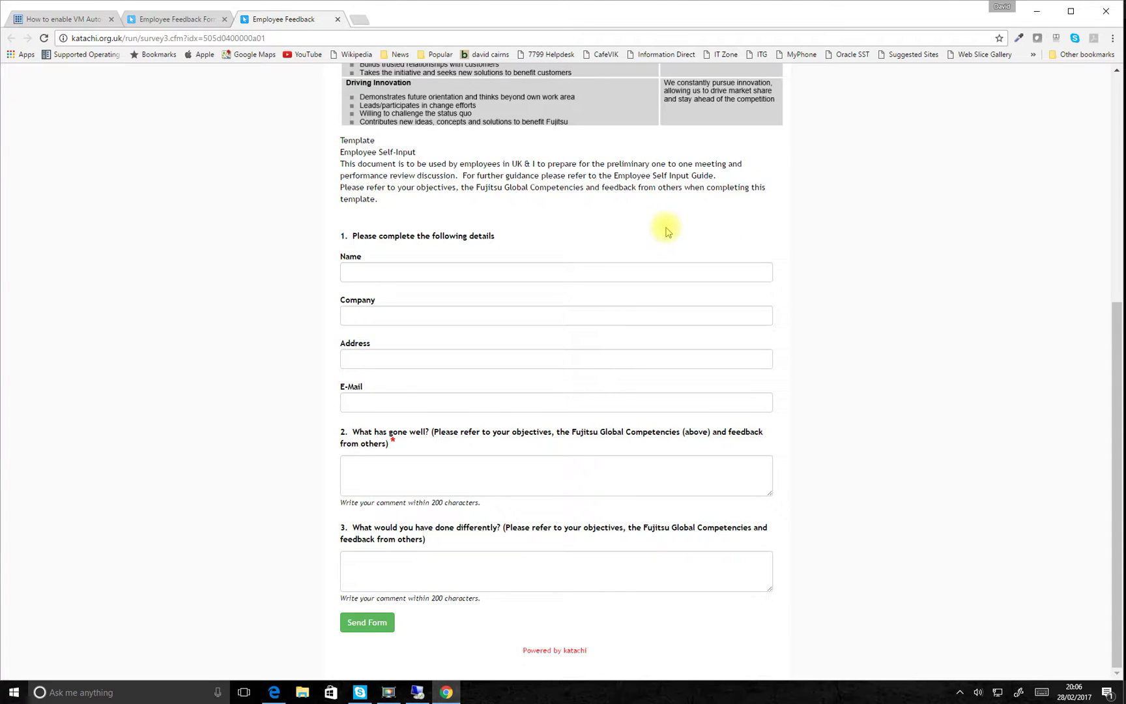
scroll(667, 229, up, 5)
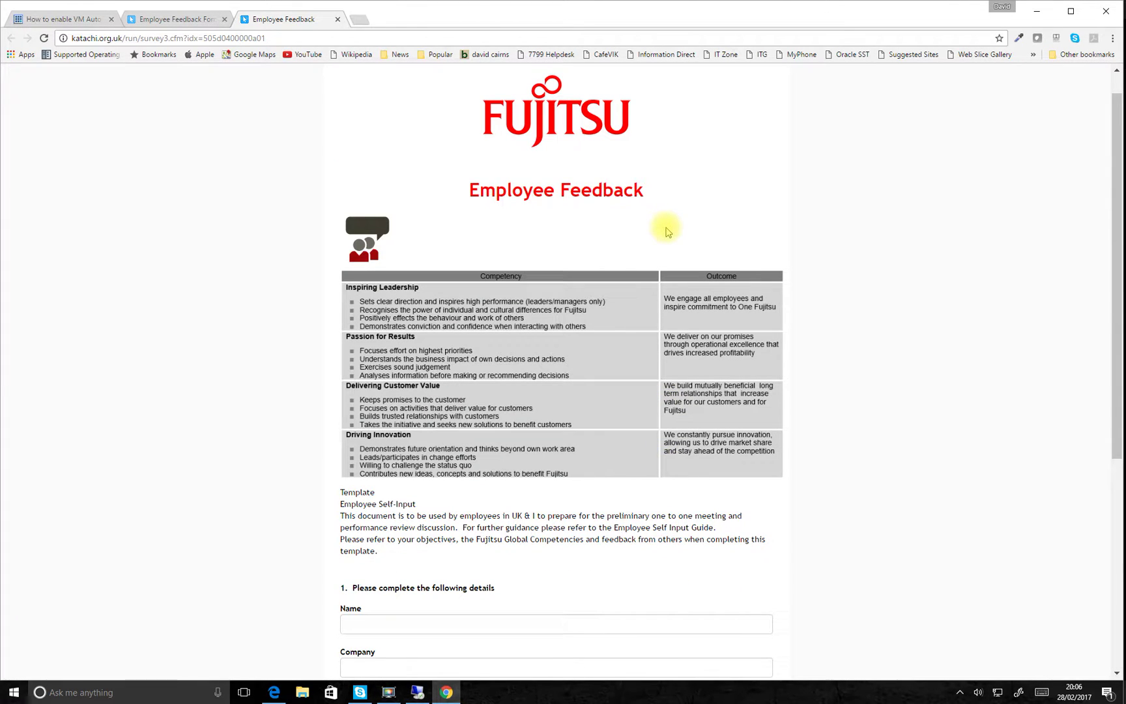
scroll(667, 231, down, 1)
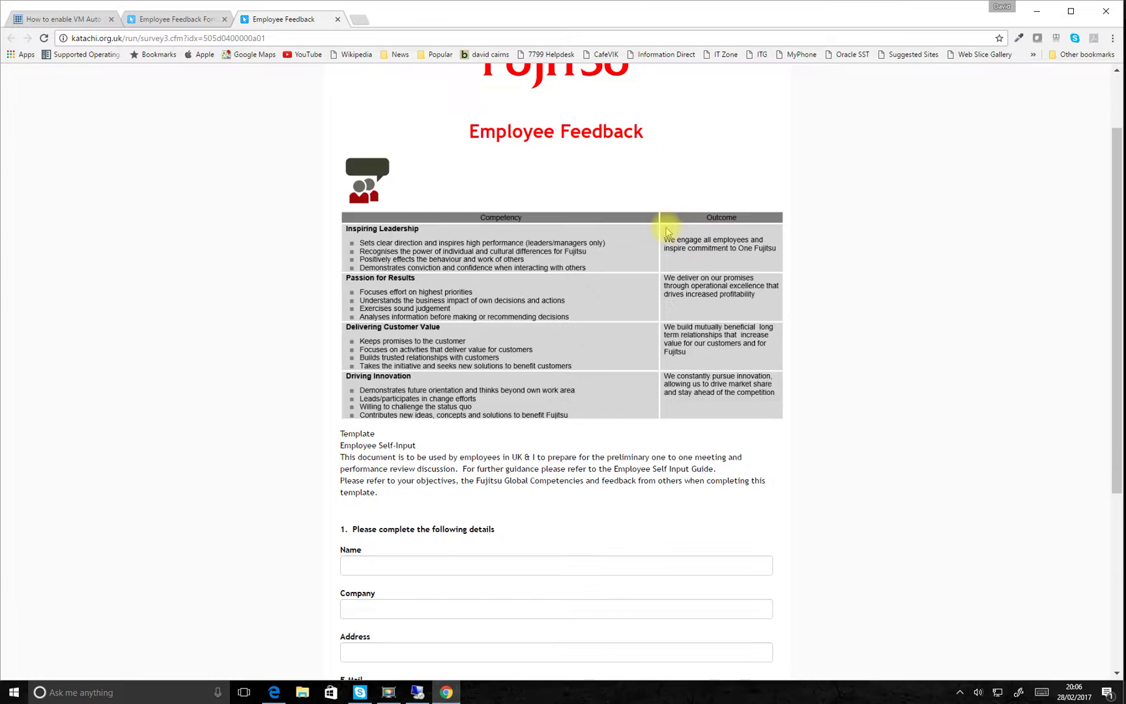
scroll(666, 230, up, 1)
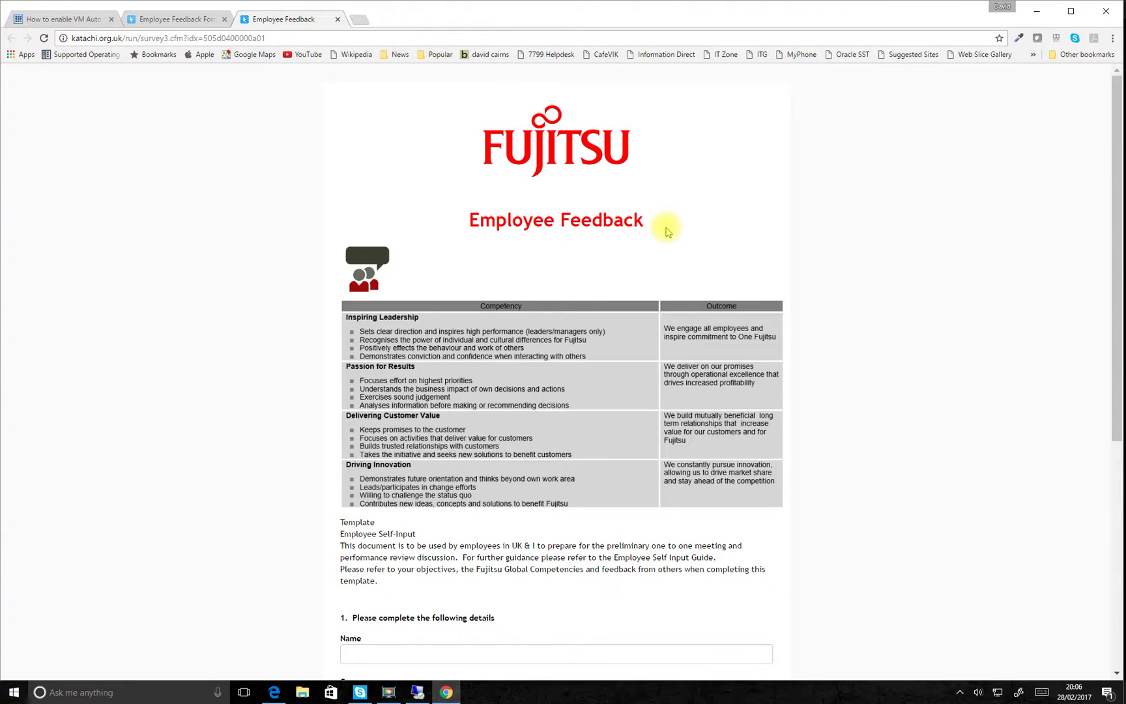
scroll(666, 232, down, 4)
scroll(666, 231, up, 4)
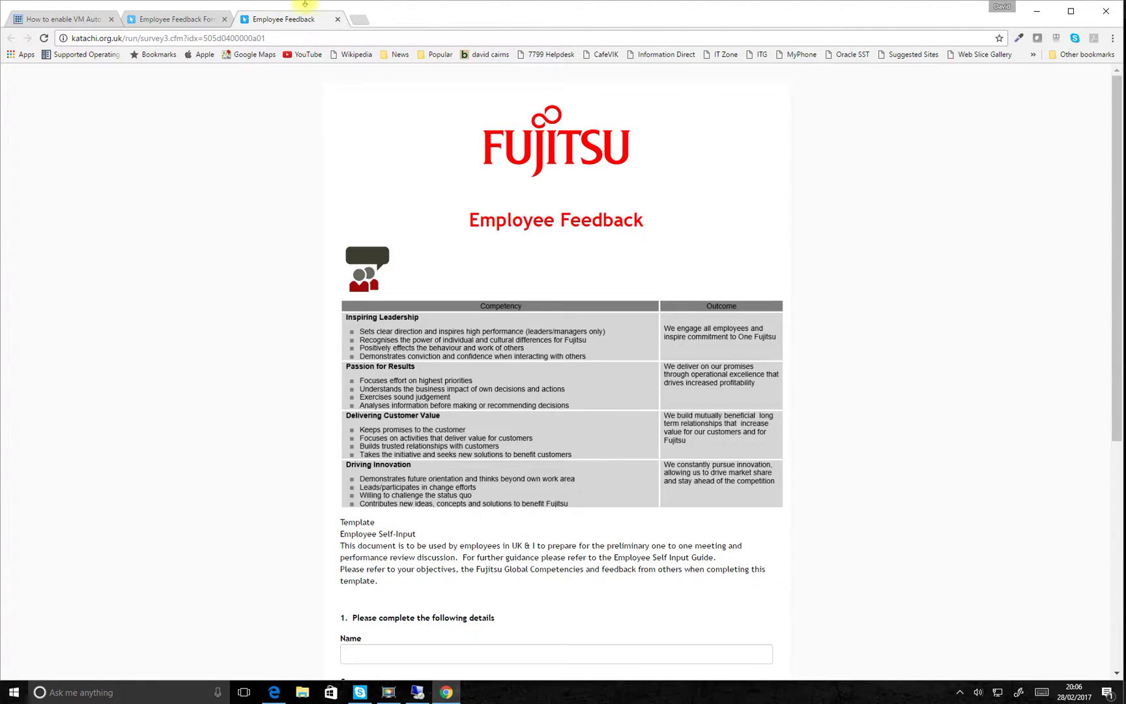
click(191, 26)
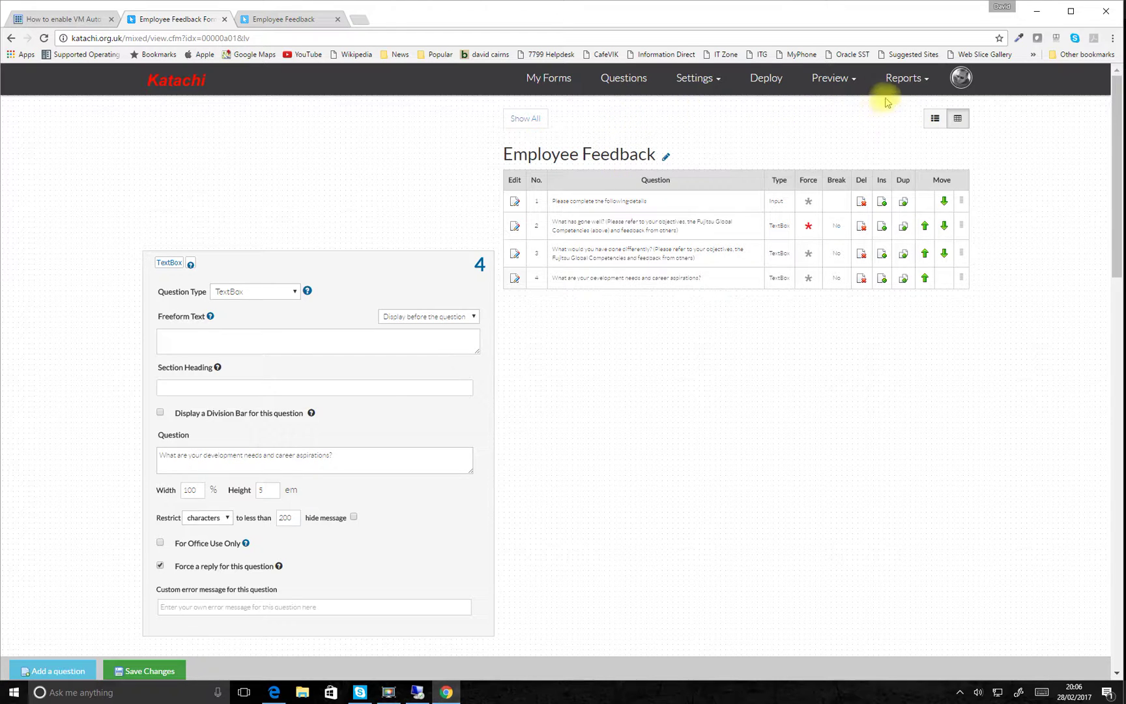
Open Pulse Survey 2017 from My Forms and show its Reports menu
click(554, 83)
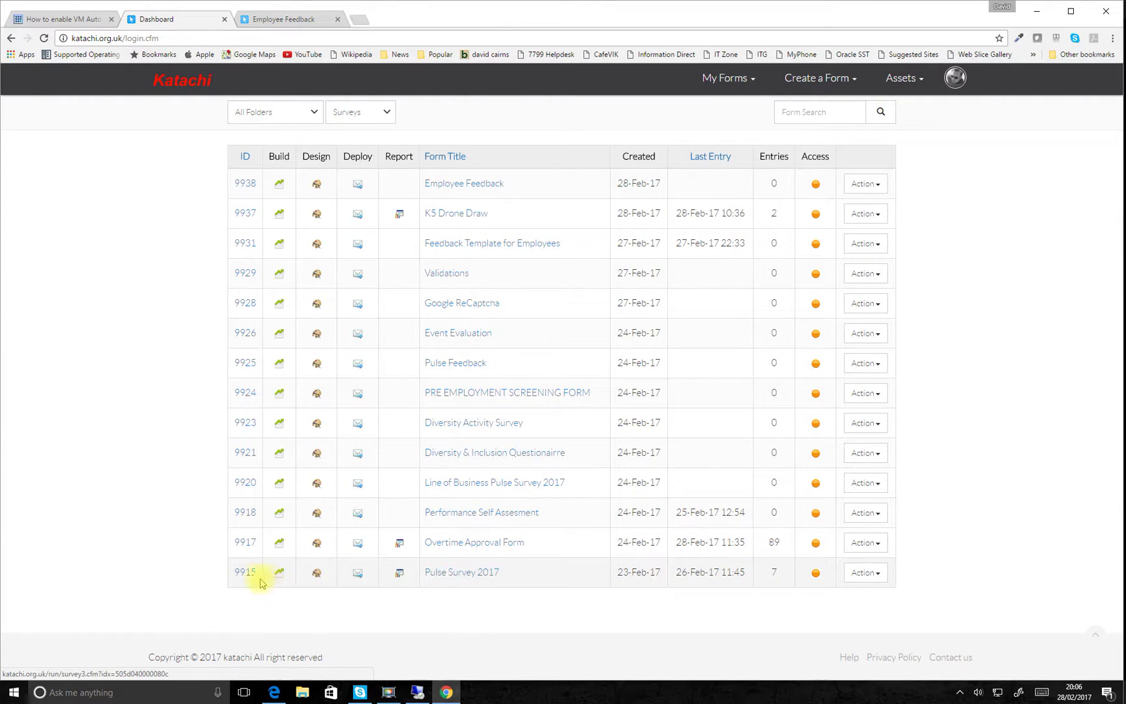
click(279, 574)
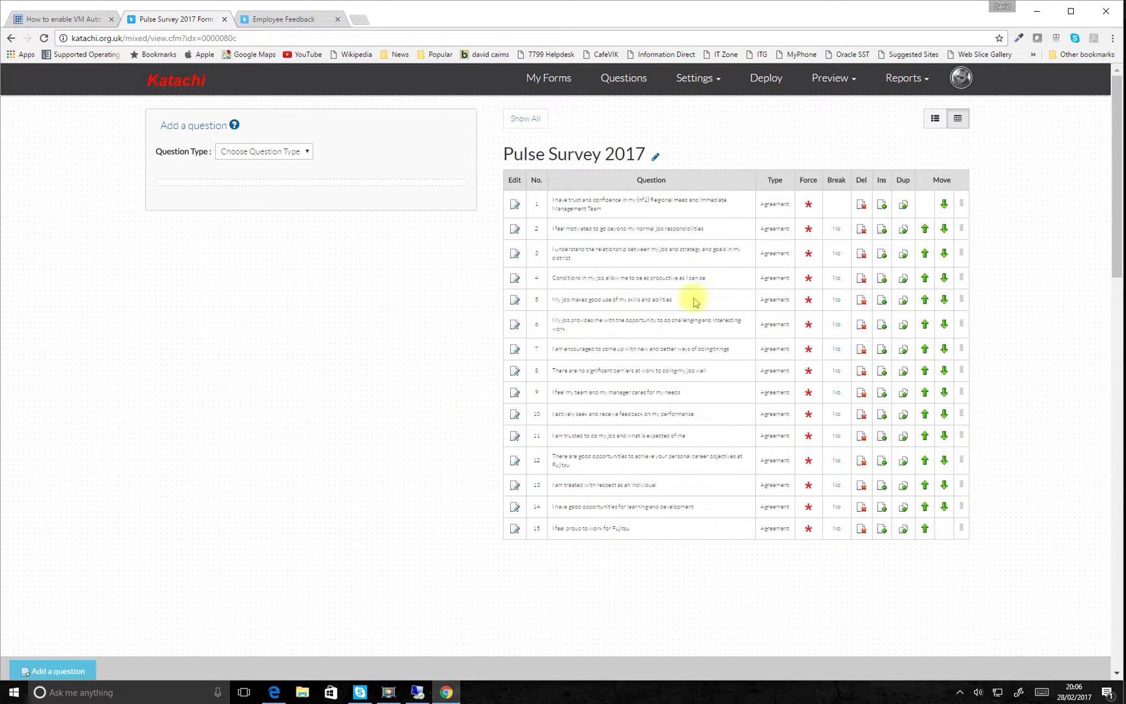
click(913, 78)
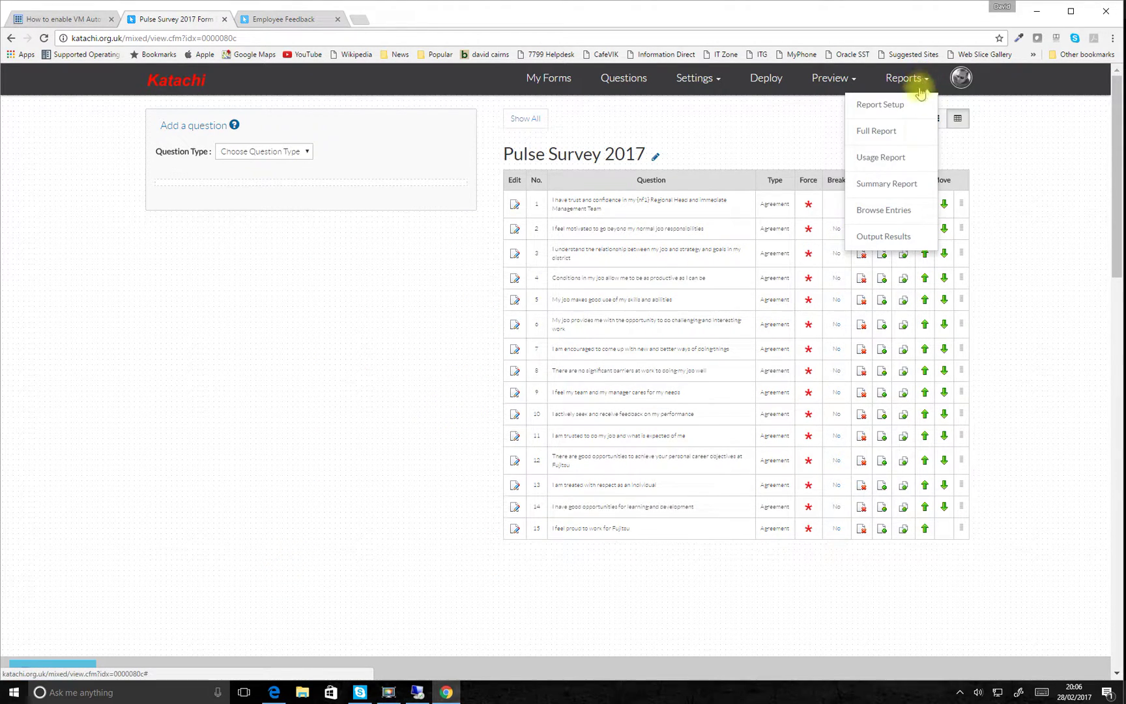
View the Pulse Survey 2017 summary report, then browse individual entries to the next response
click(898, 184)
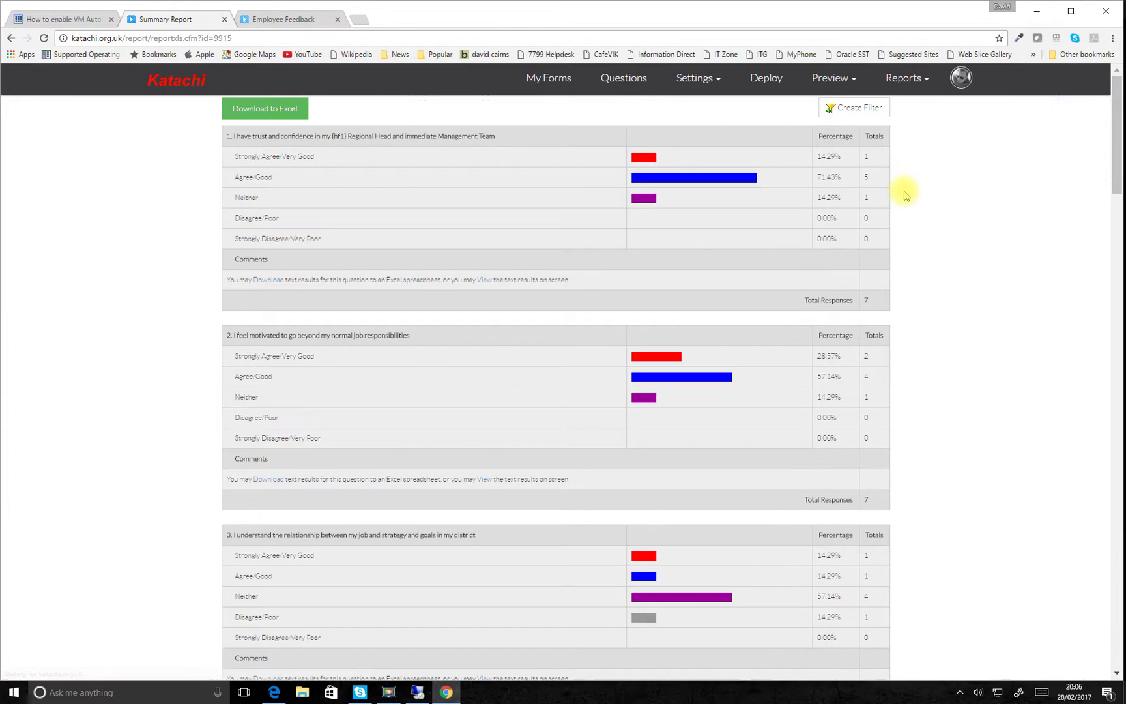
scroll(905, 196, down, 20)
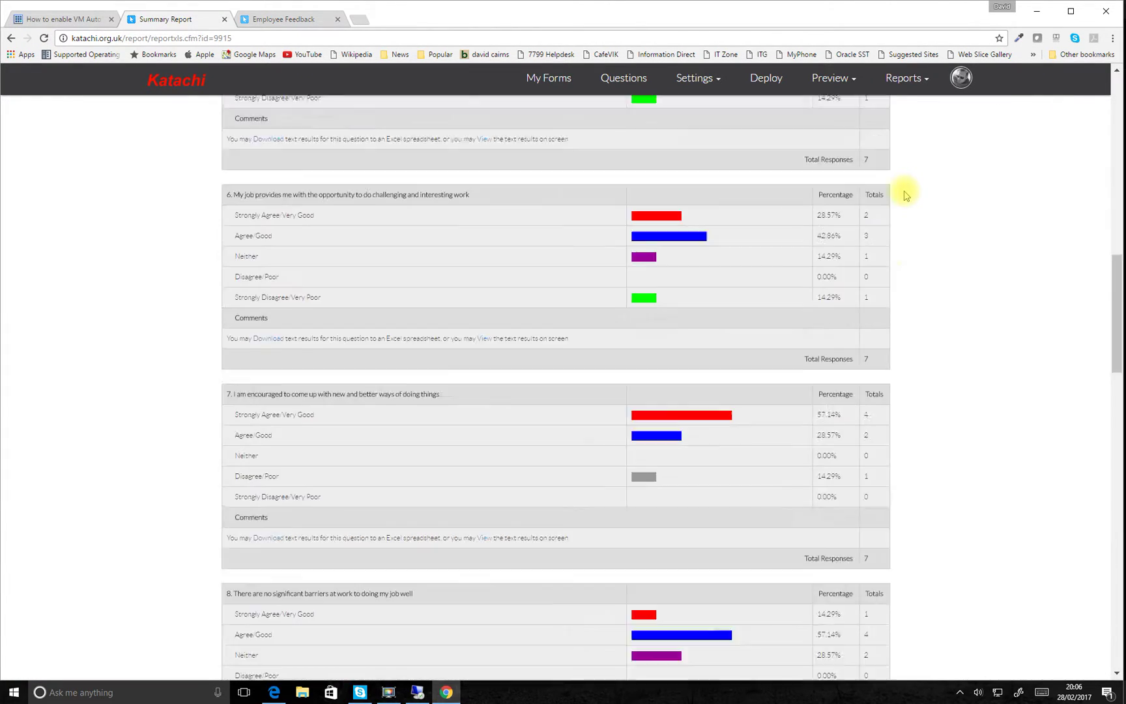
scroll(905, 196, up, 20)
scroll(901, 190, down, 1)
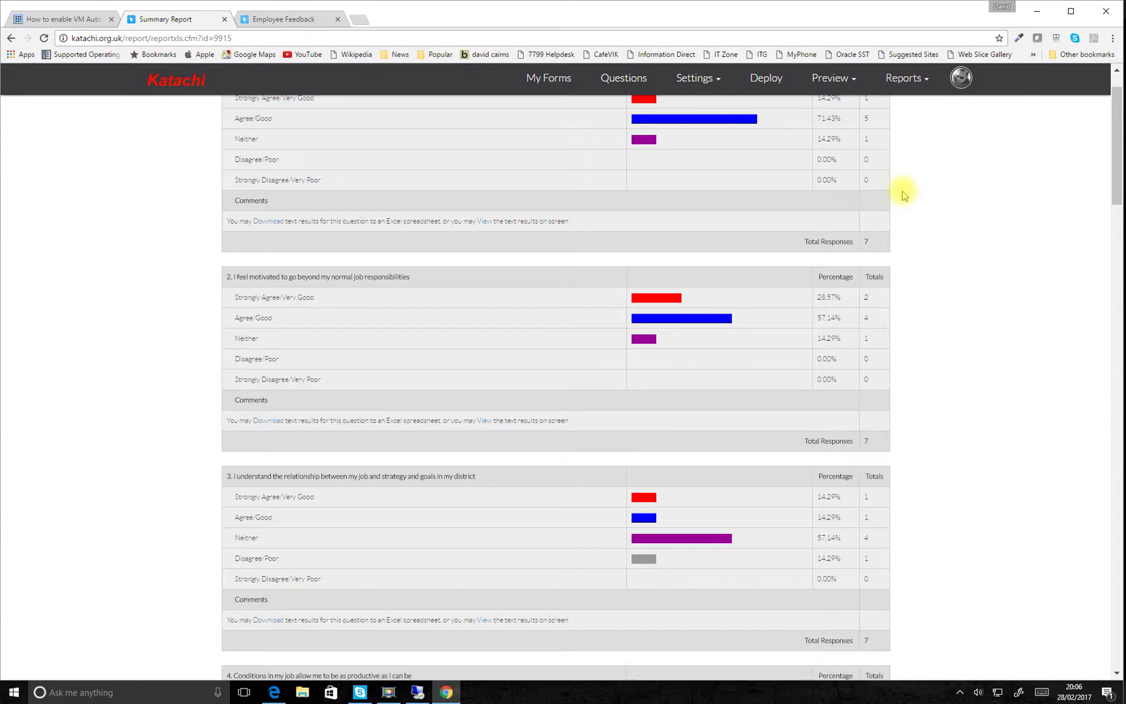
click(921, 82)
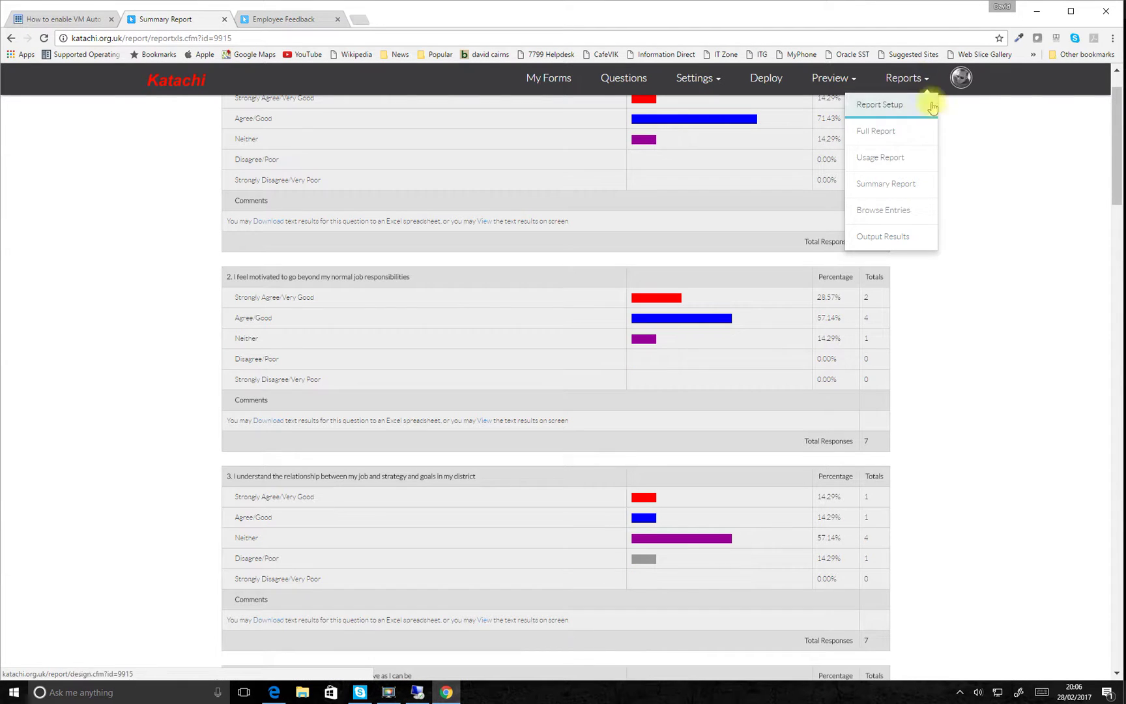
click(886, 211)
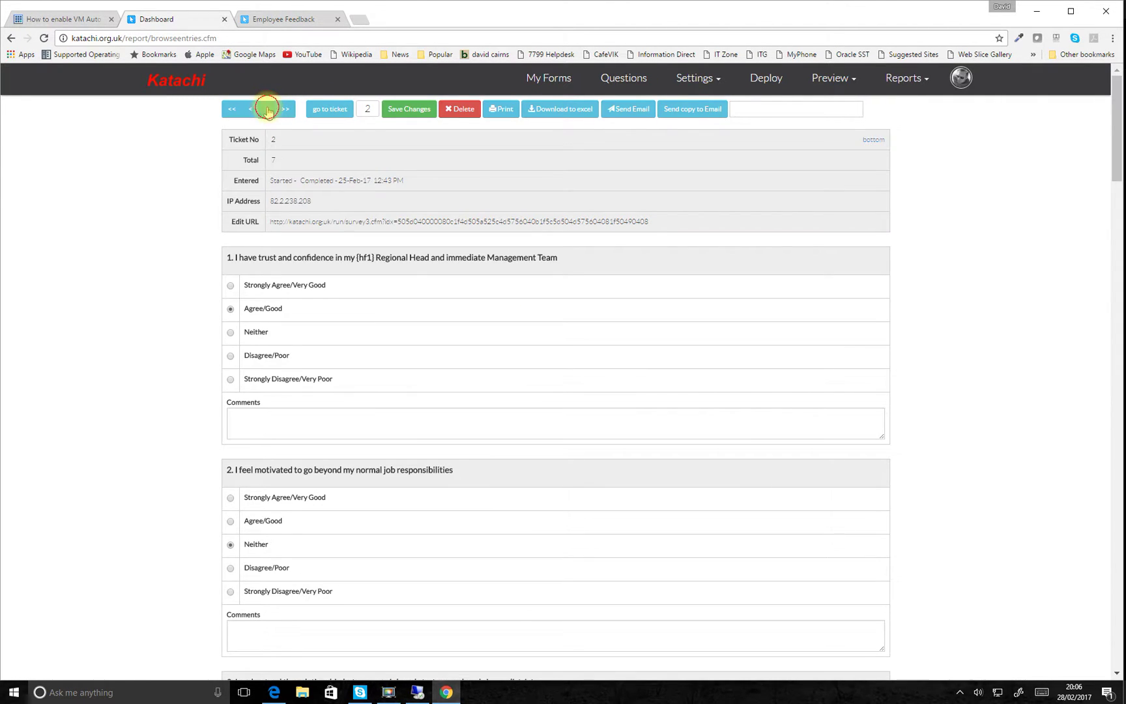
click(267, 108)
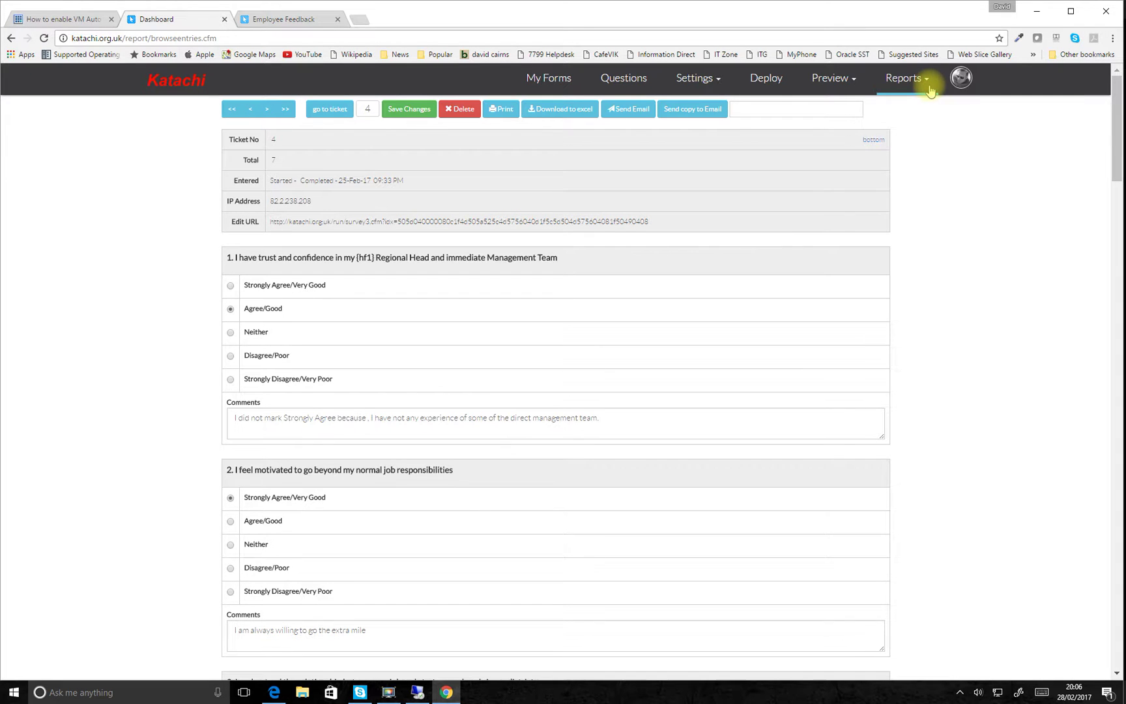
Open the Full Report and scroll through its per-question charts and answer tables
click(908, 79)
click(900, 134)
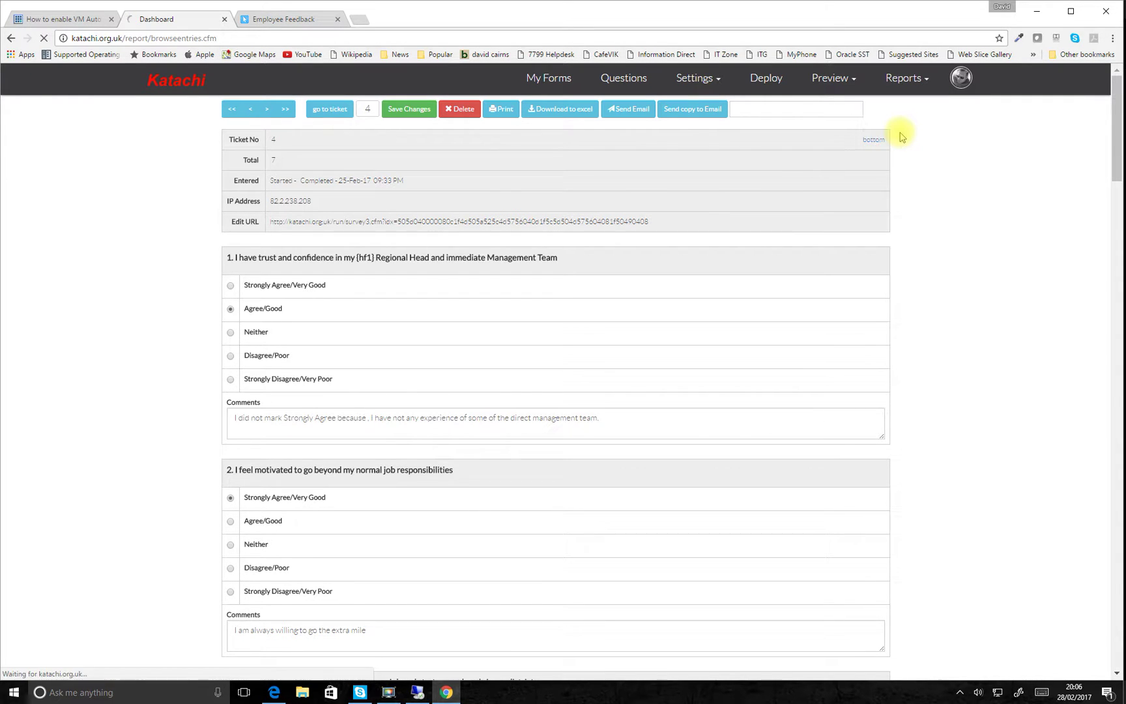
scroll(746, 355, down, 4)
scroll(741, 364, down, 15)
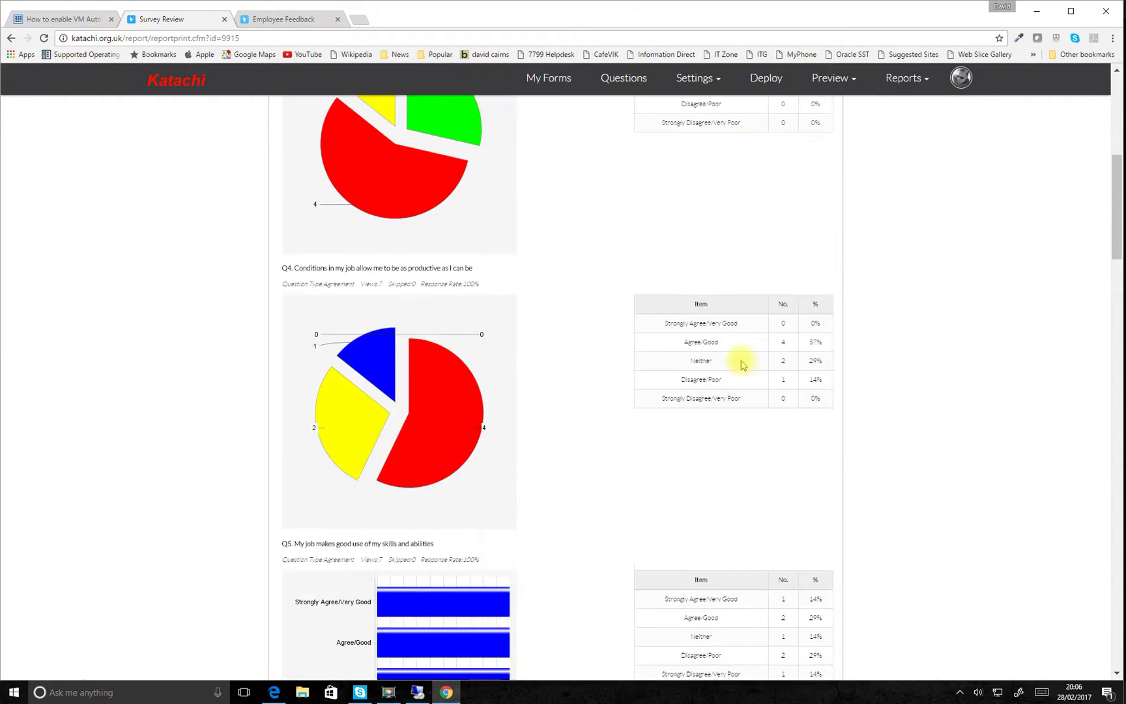
scroll(732, 385, down, 3)
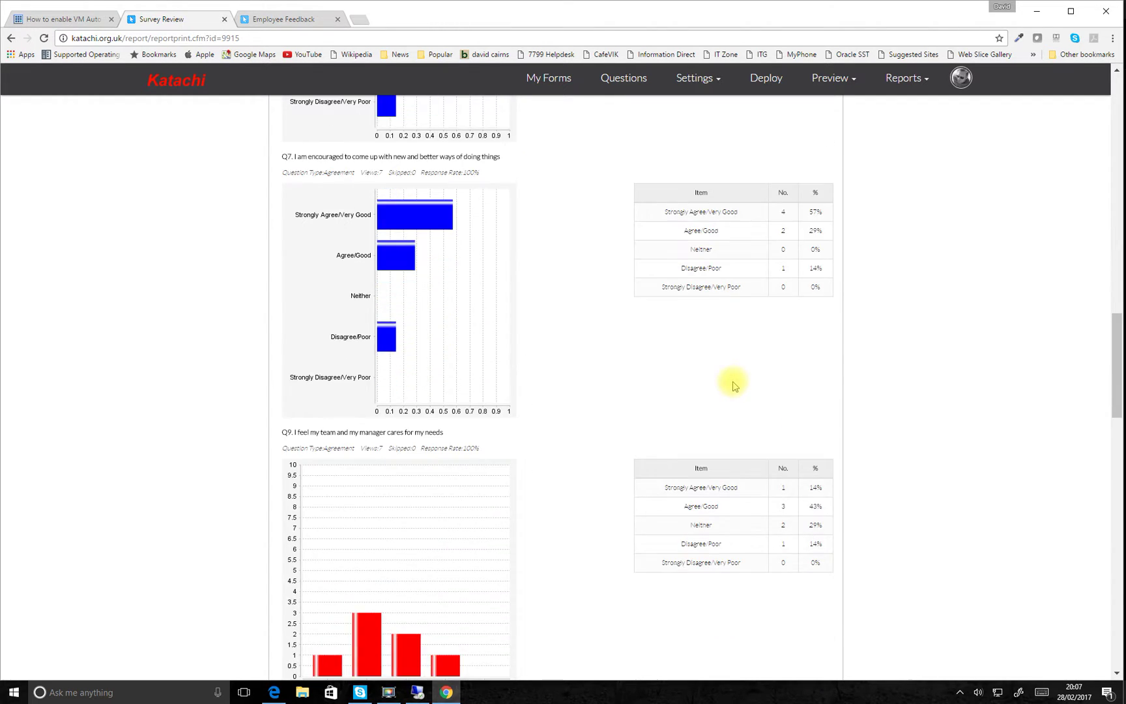
scroll(731, 382, up, 8)
scroll(731, 382, down, 3)
scroll(729, 410, up, 2)
scroll(729, 415, up, 20)
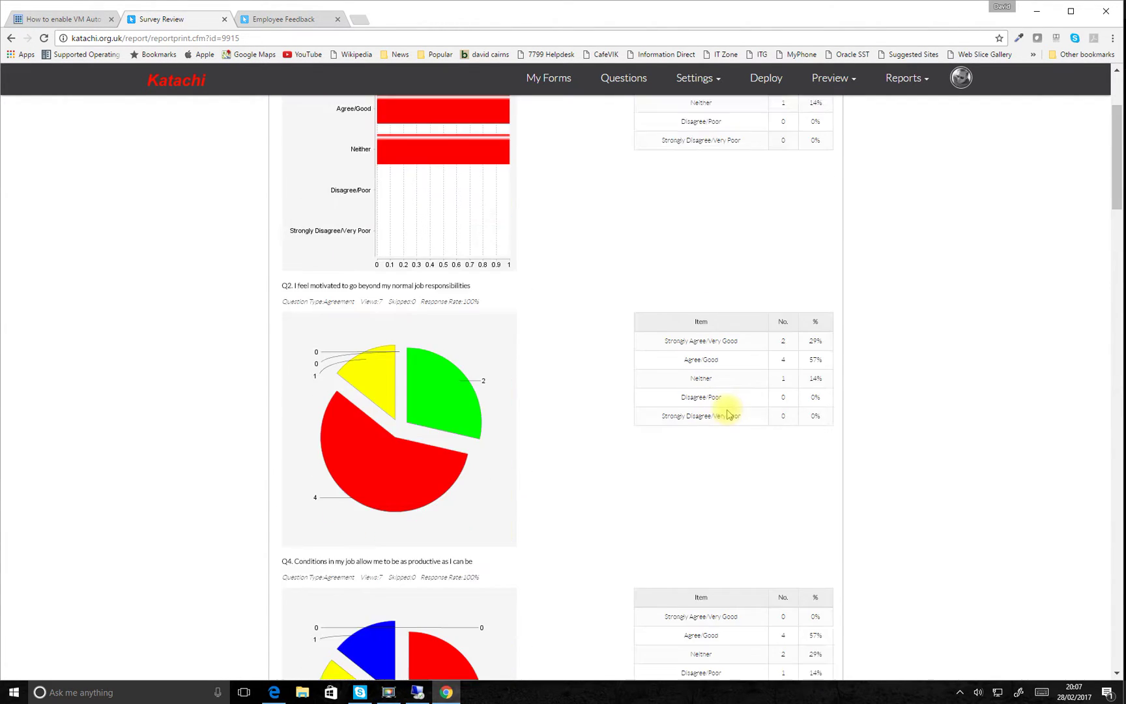
click(627, 85)
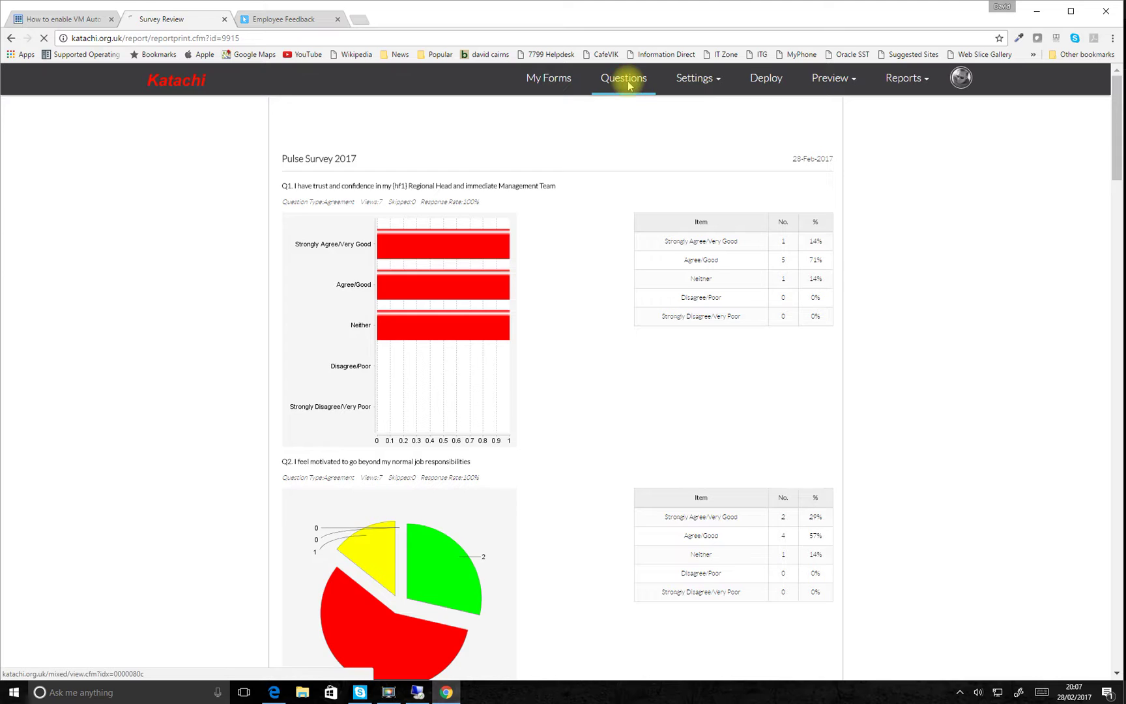
Check the form's Appearance and Completion settings, then bring up the Deployment links page
click(695, 83)
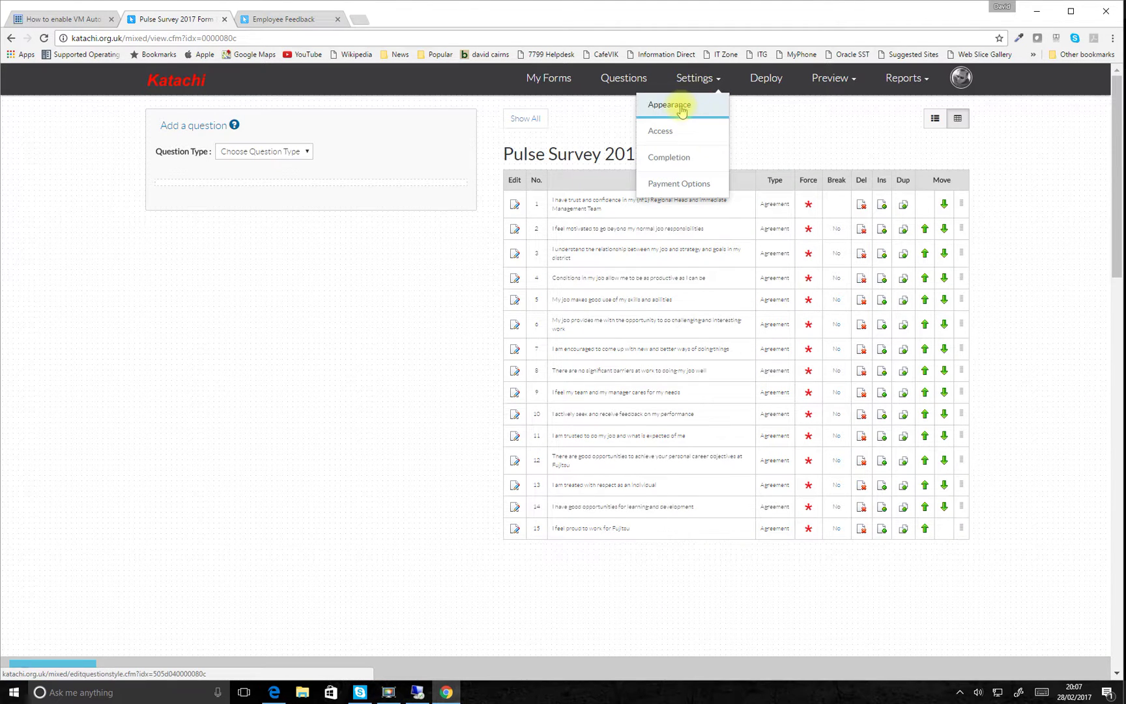
click(682, 110)
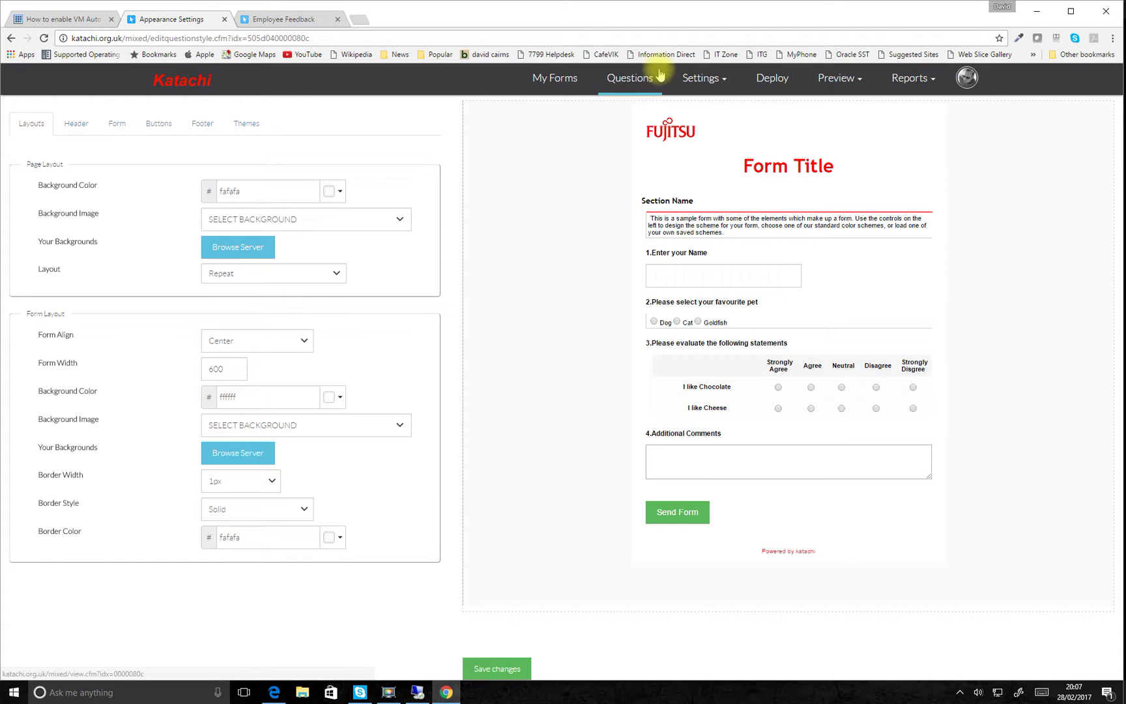
click(695, 80)
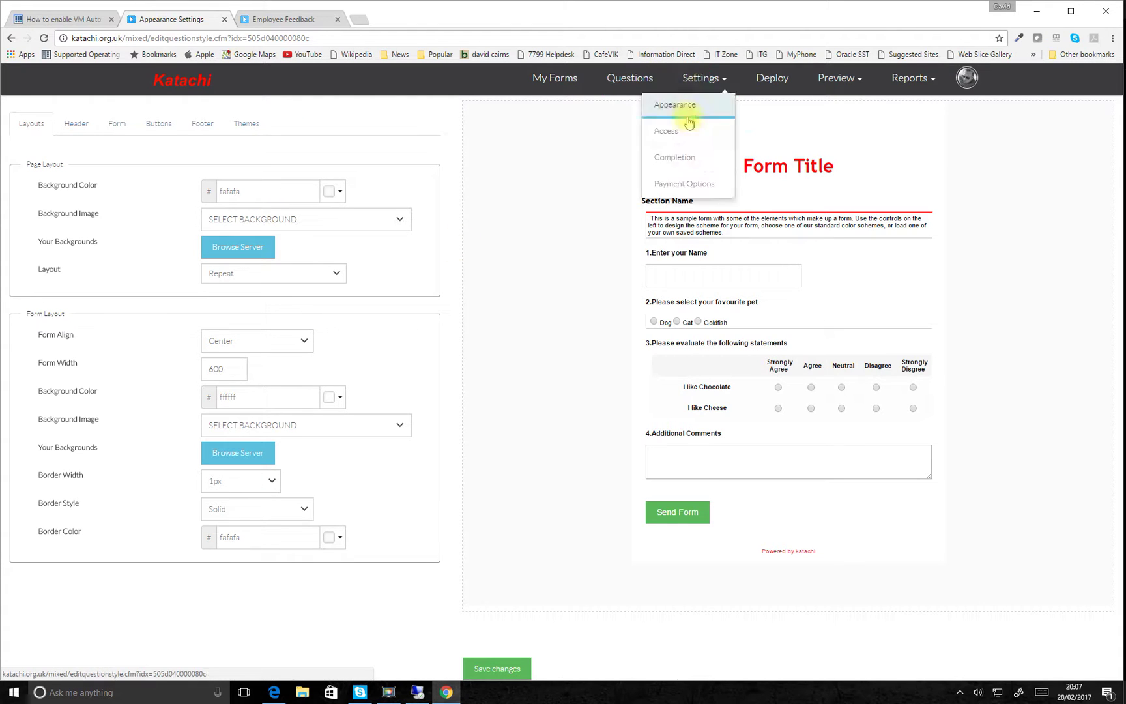
click(675, 160)
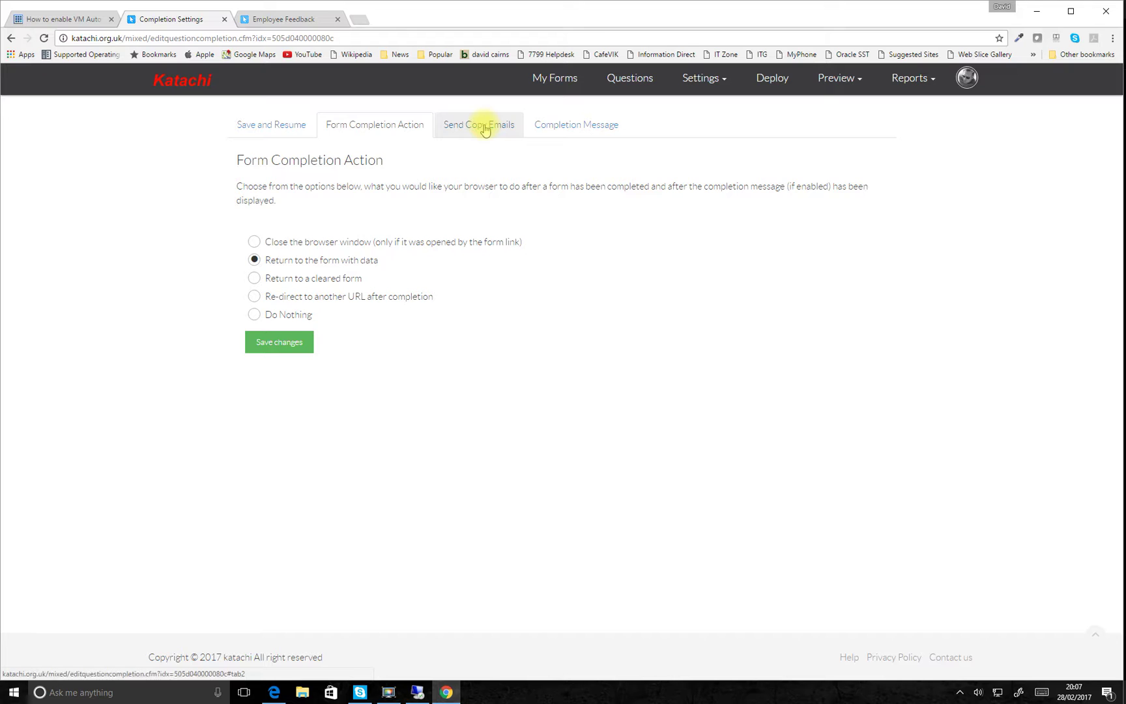
click(701, 77)
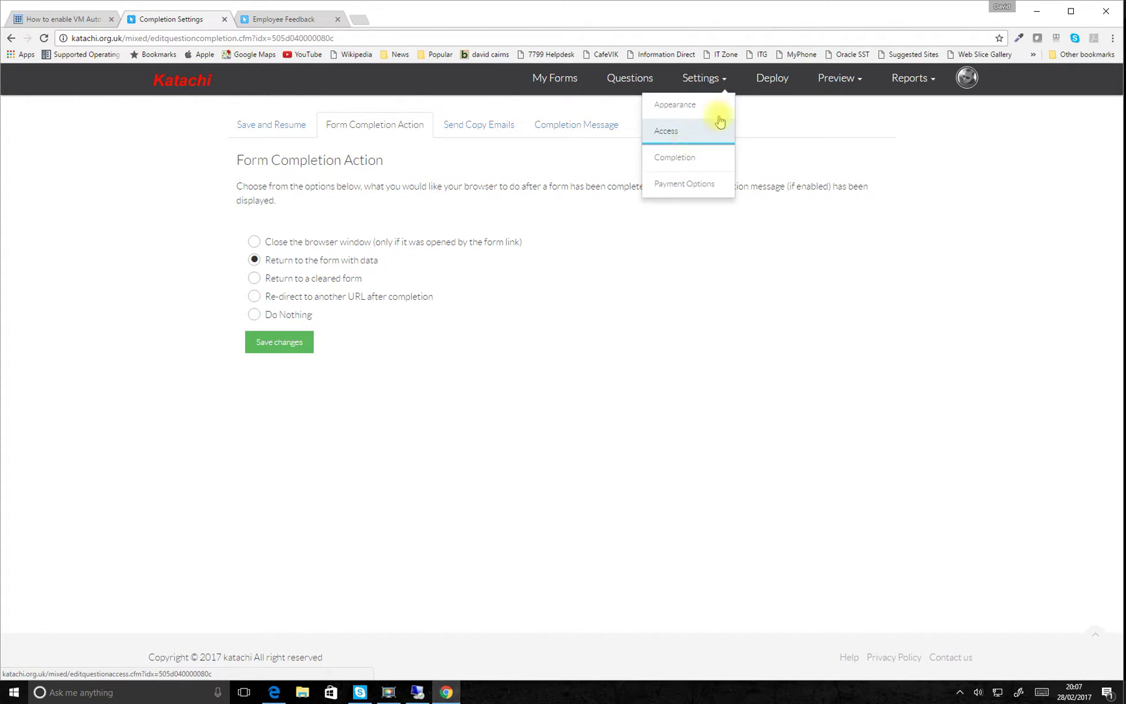
click(769, 78)
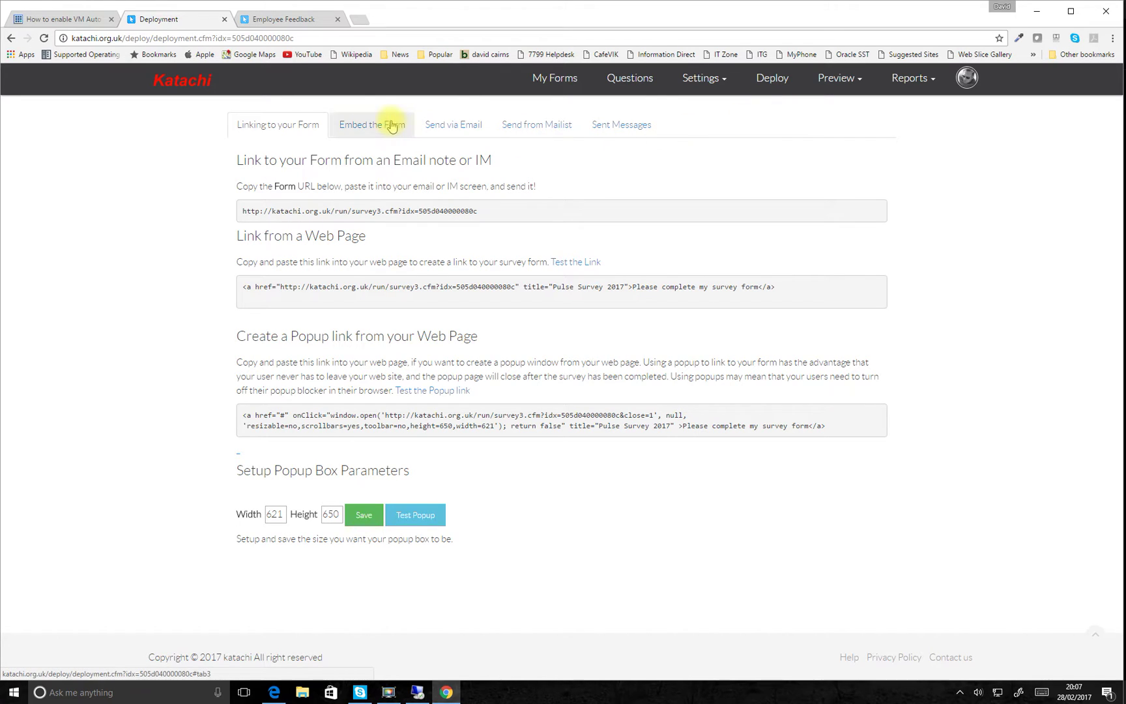
Look over the embed code and the mailing-list invitation email, then go to Access settings
click(770, 79)
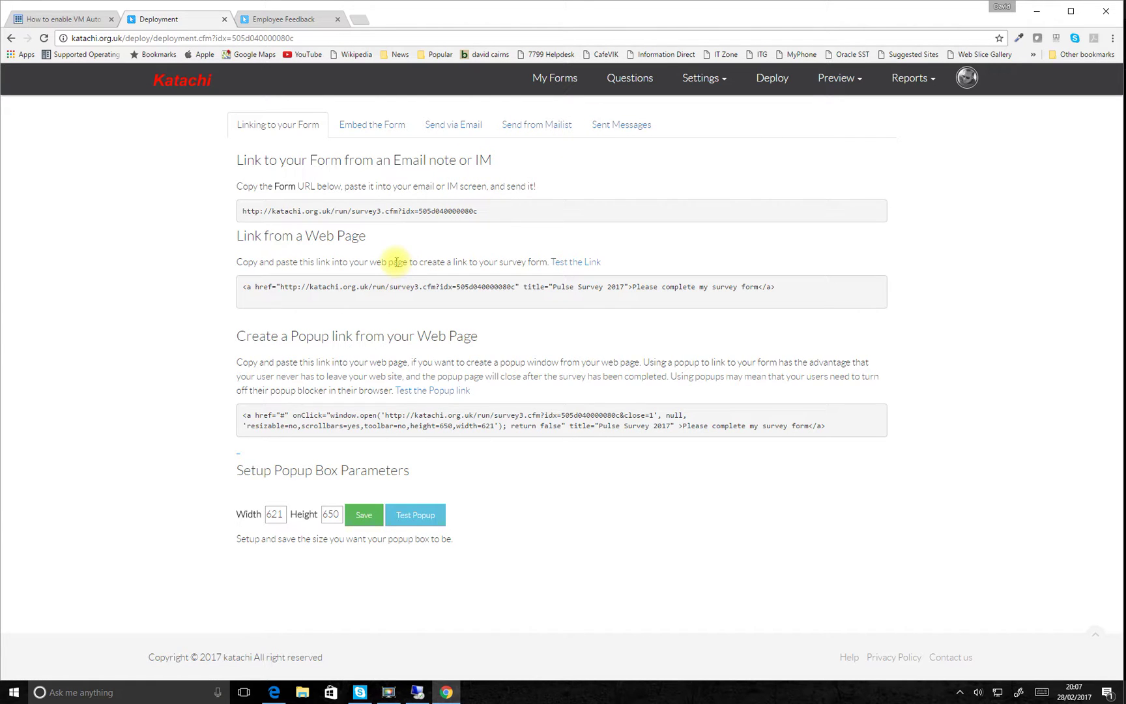
click(372, 123)
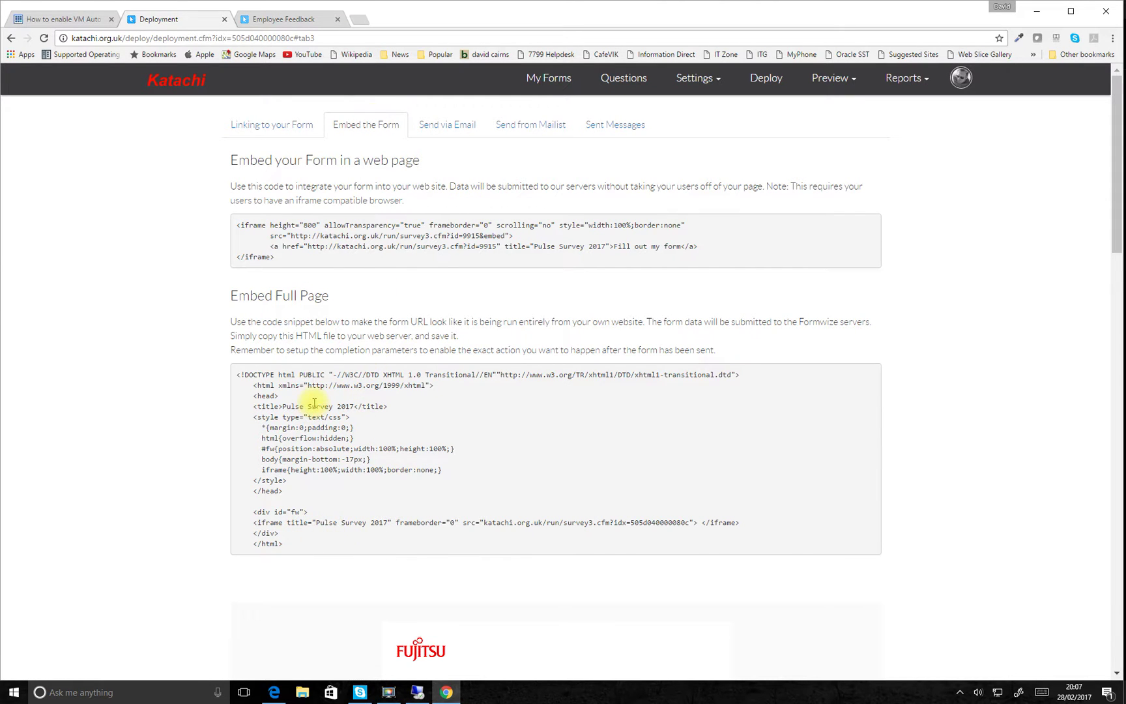
click(528, 126)
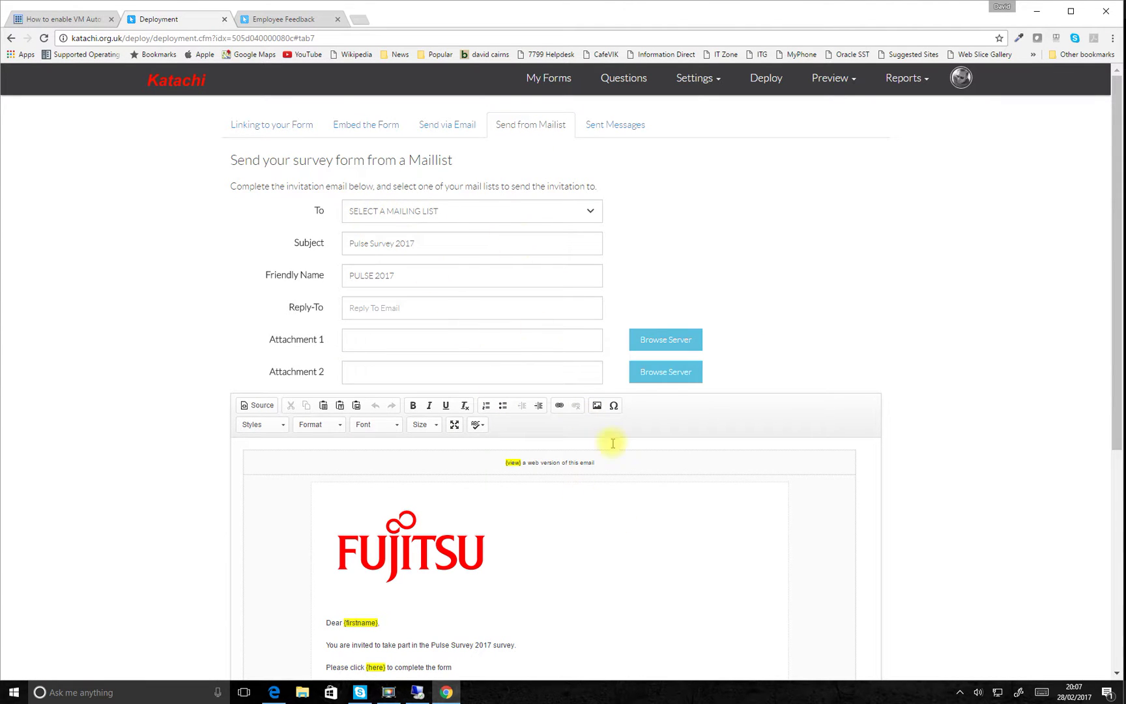
scroll(624, 470, down, 2)
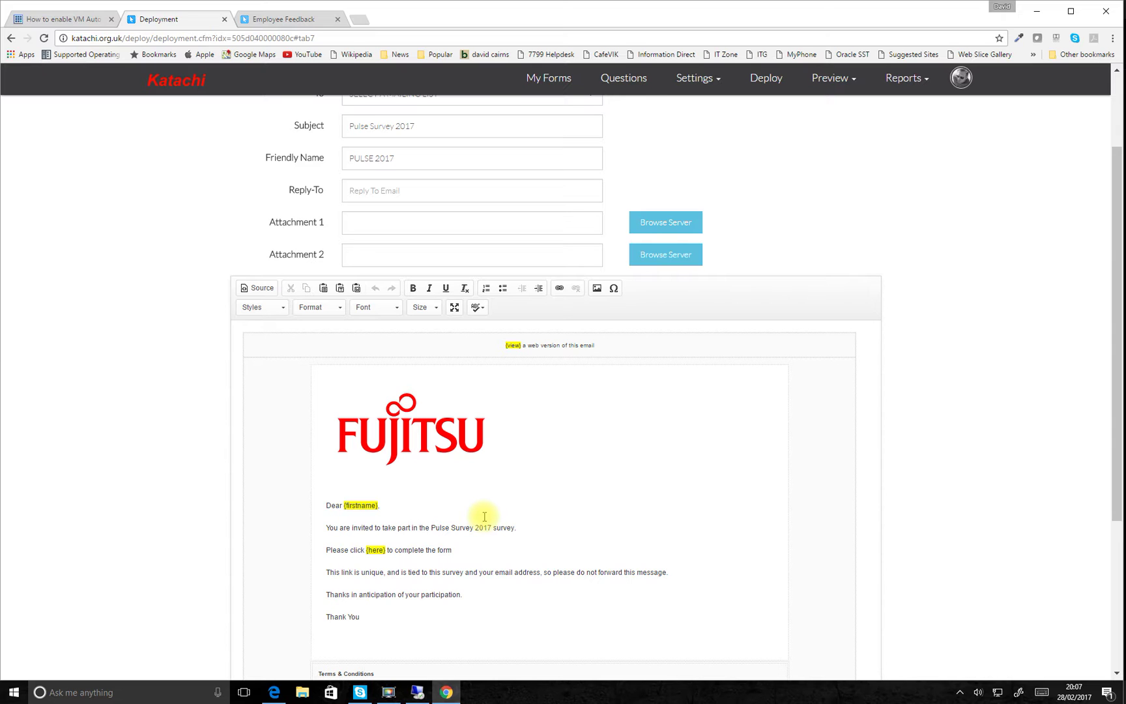
scroll(484, 517, up, 2)
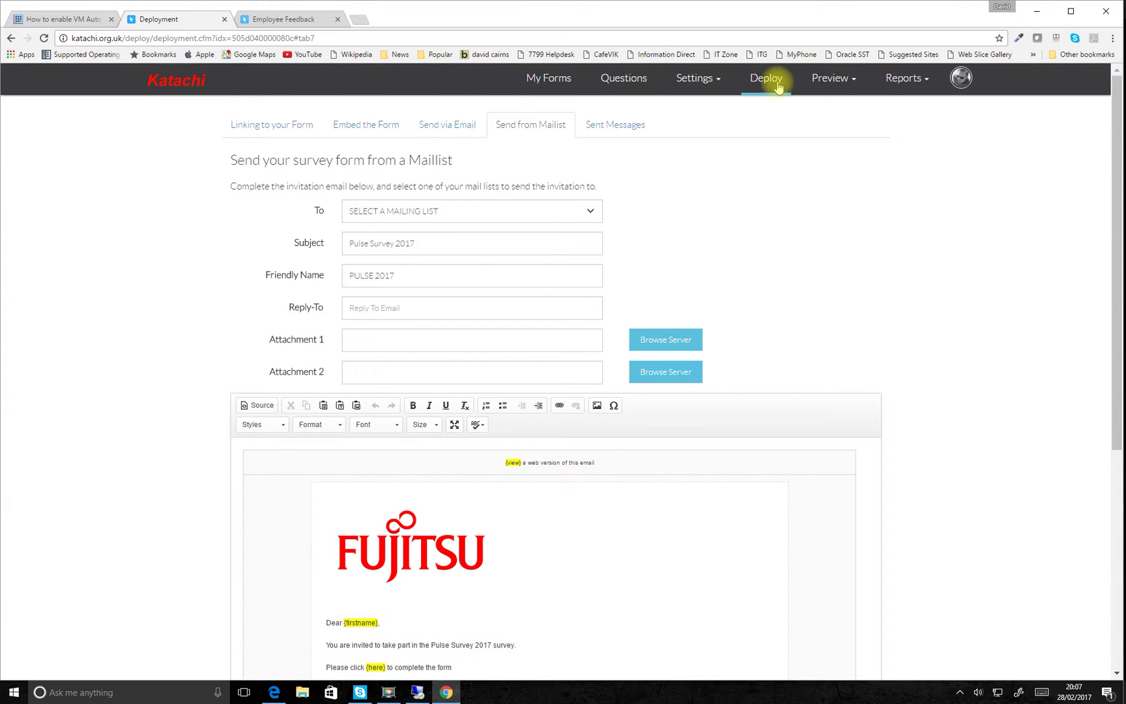
click(708, 84)
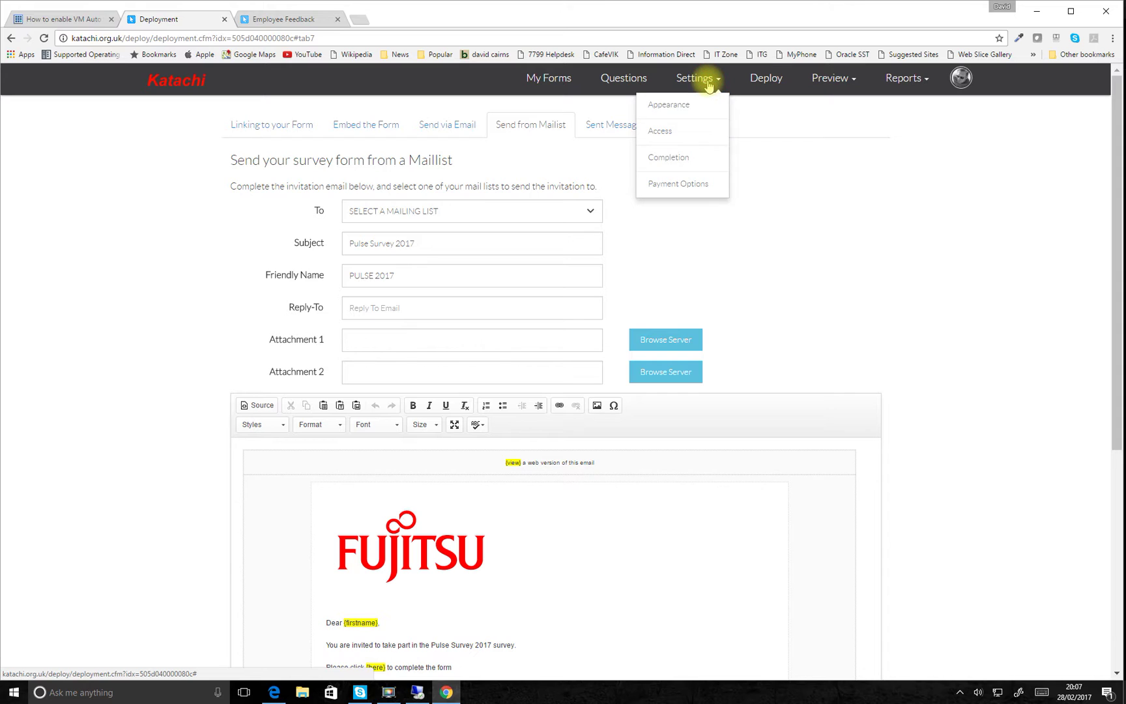
click(660, 130)
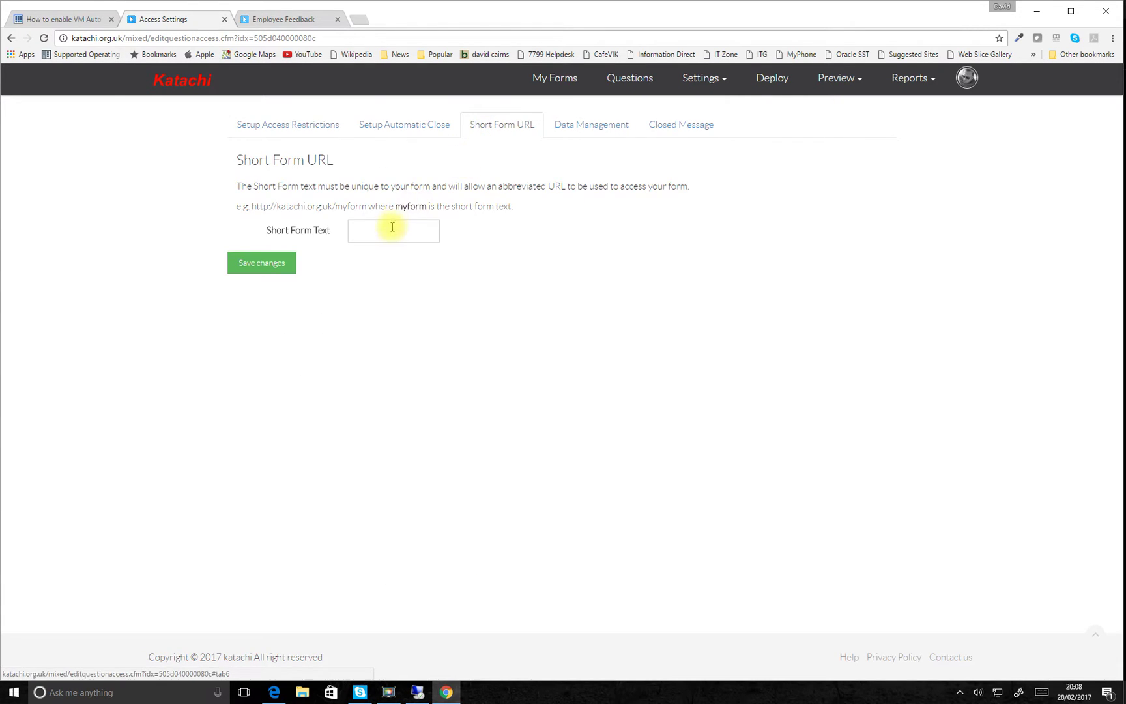
Save 'EmpFeedback' as the short form text and test katachi.org.uk/empfeedback in the form's tab
click(392, 229)
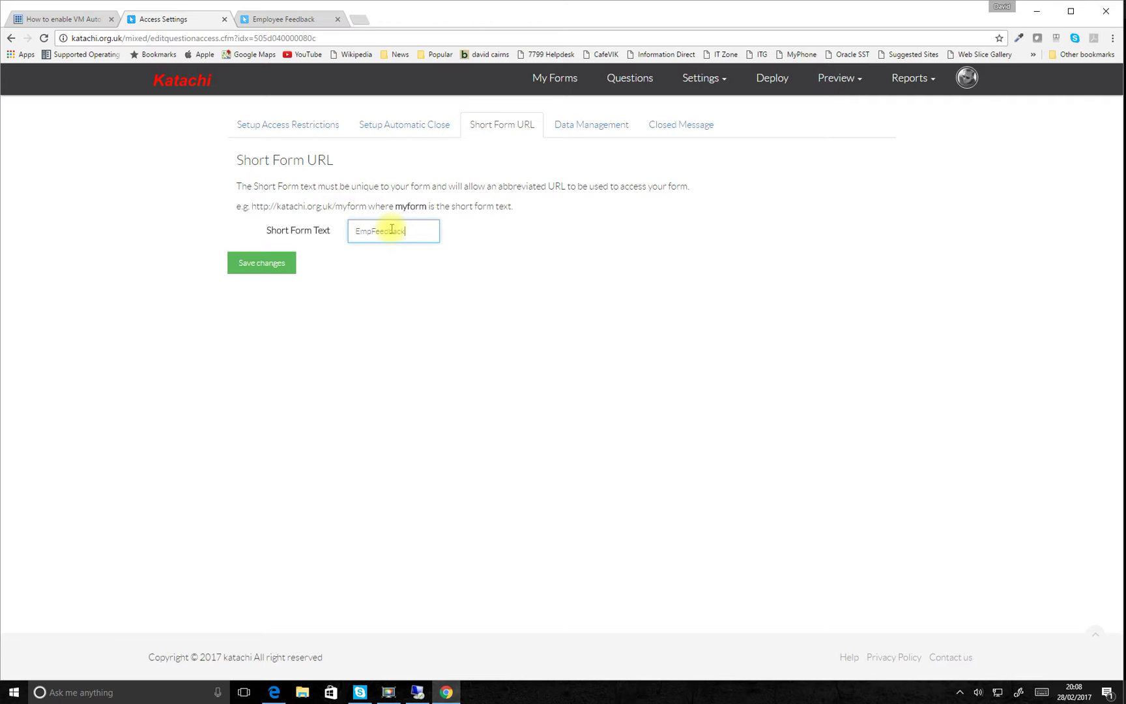
click(262, 263)
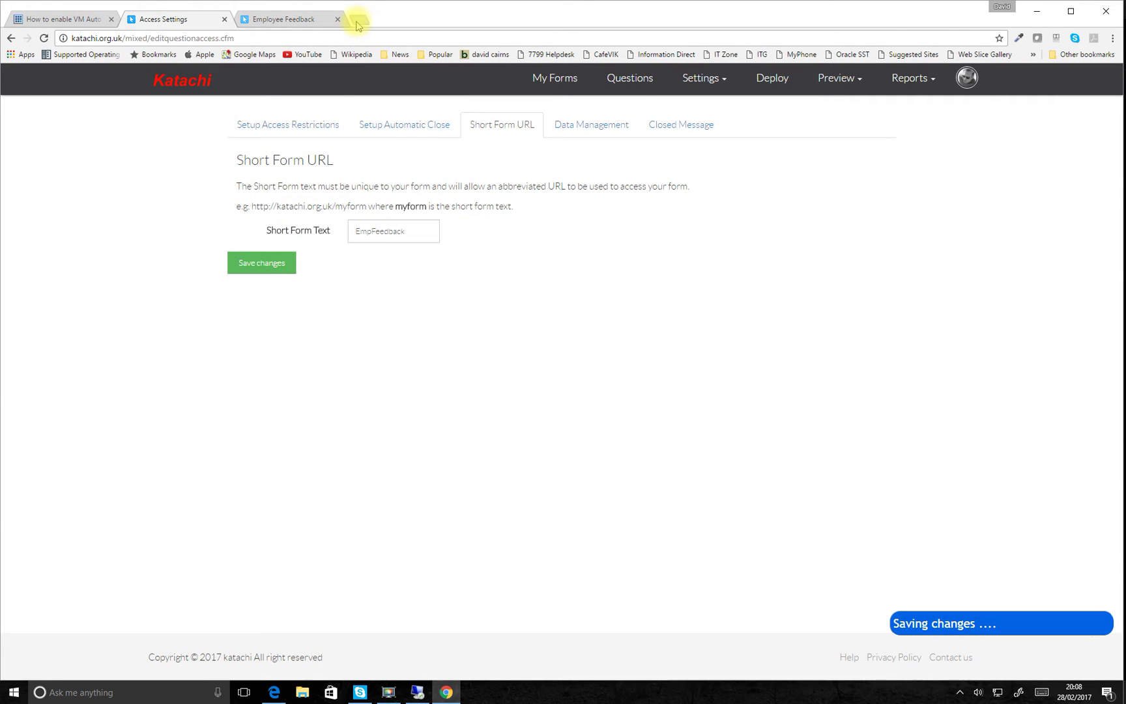
click(314, 20)
click(240, 37)
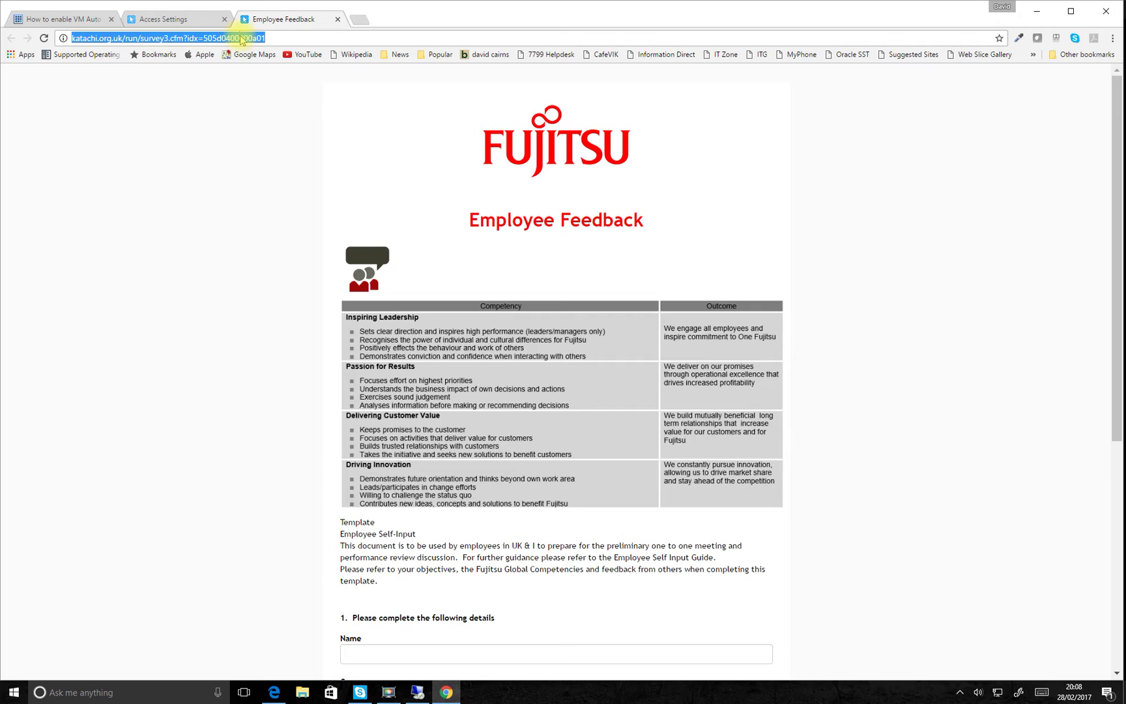
click(195, 37)
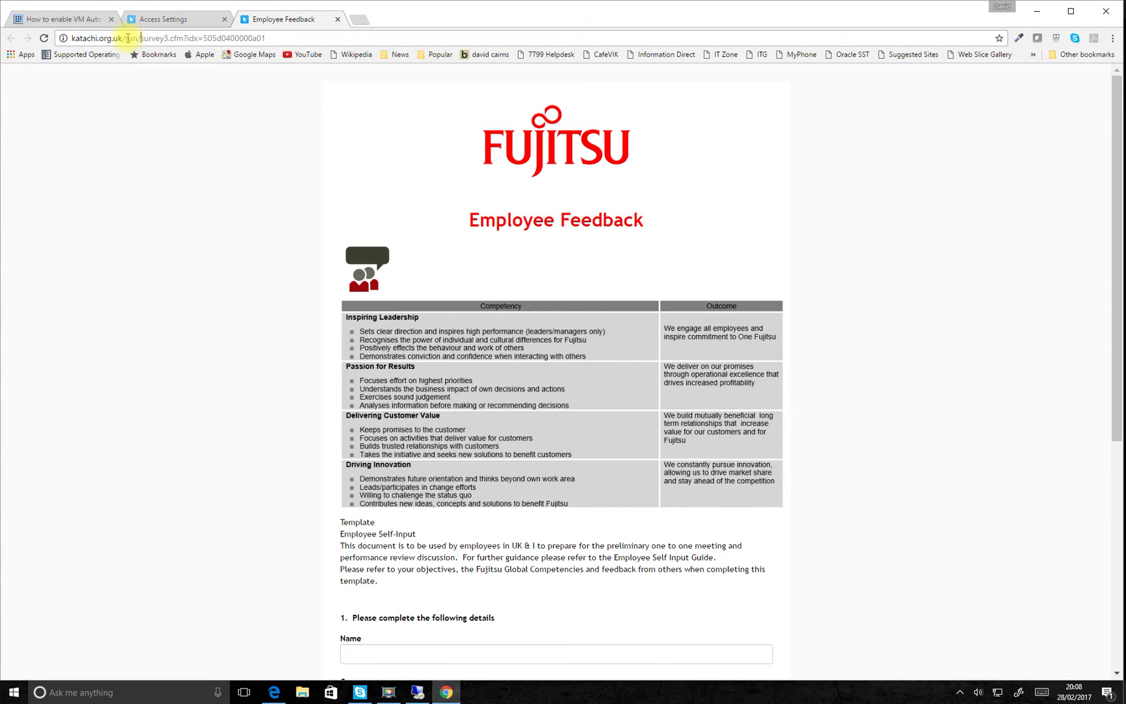
drag(124, 38, 360, 44)
text(empfeedback)
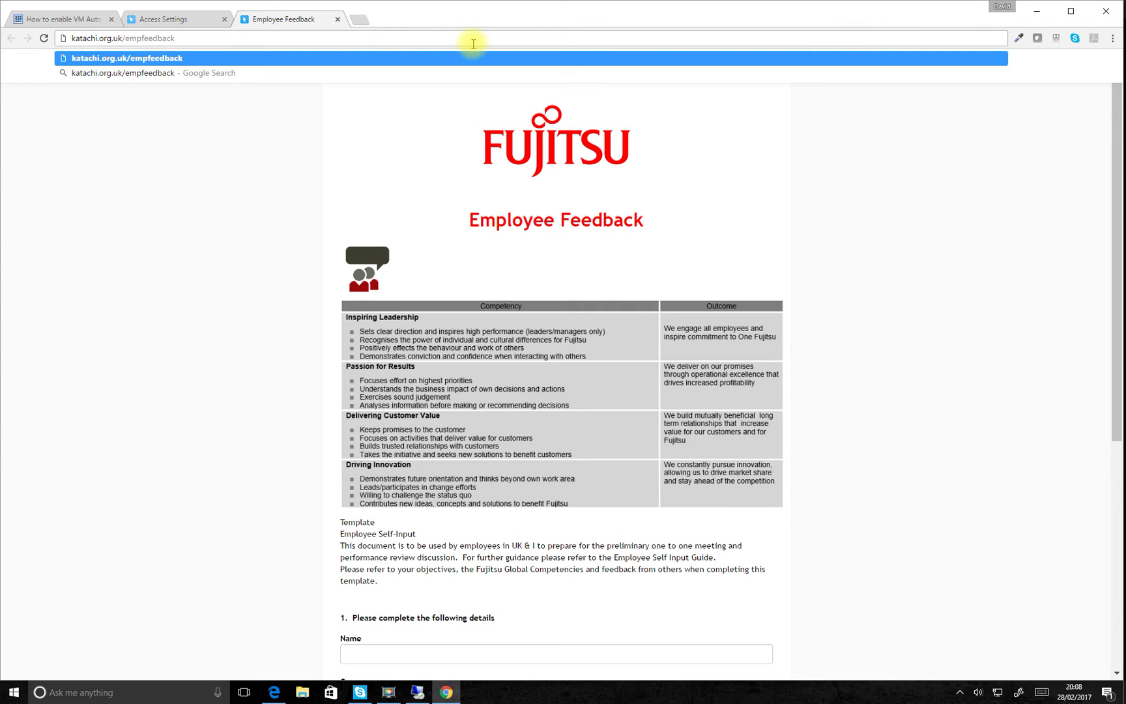
key(Return)
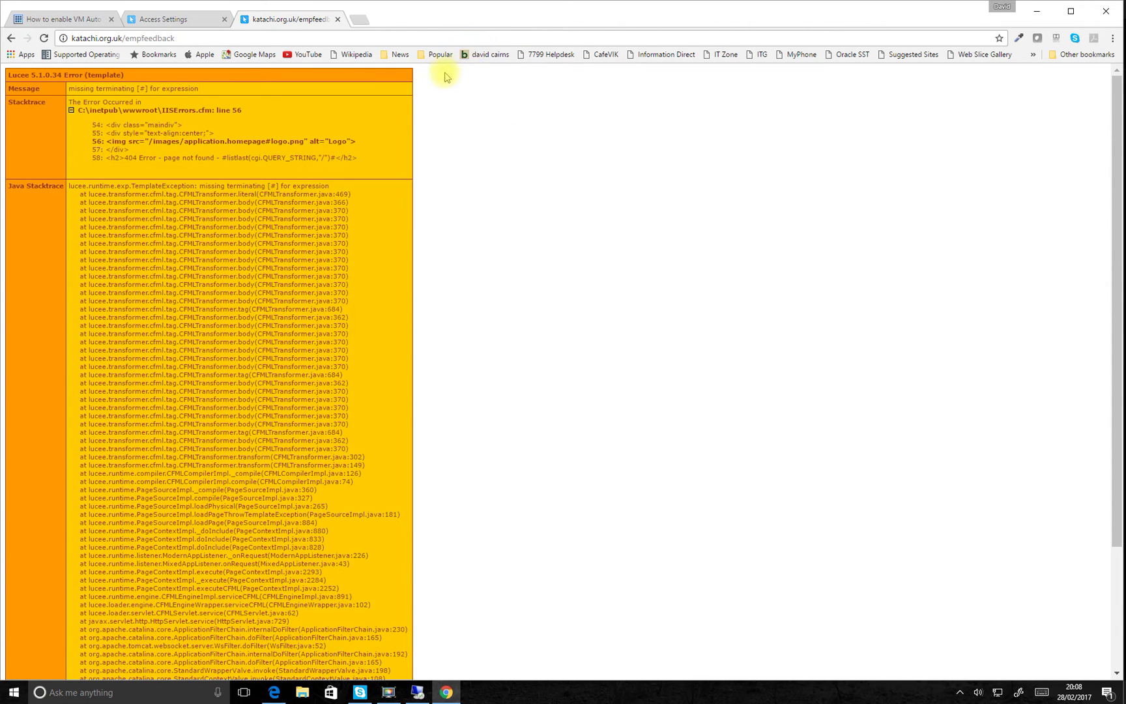
Return to the Access settings and confirm the saved short form text EmpFeedback
click(150, 40)
click(144, 38)
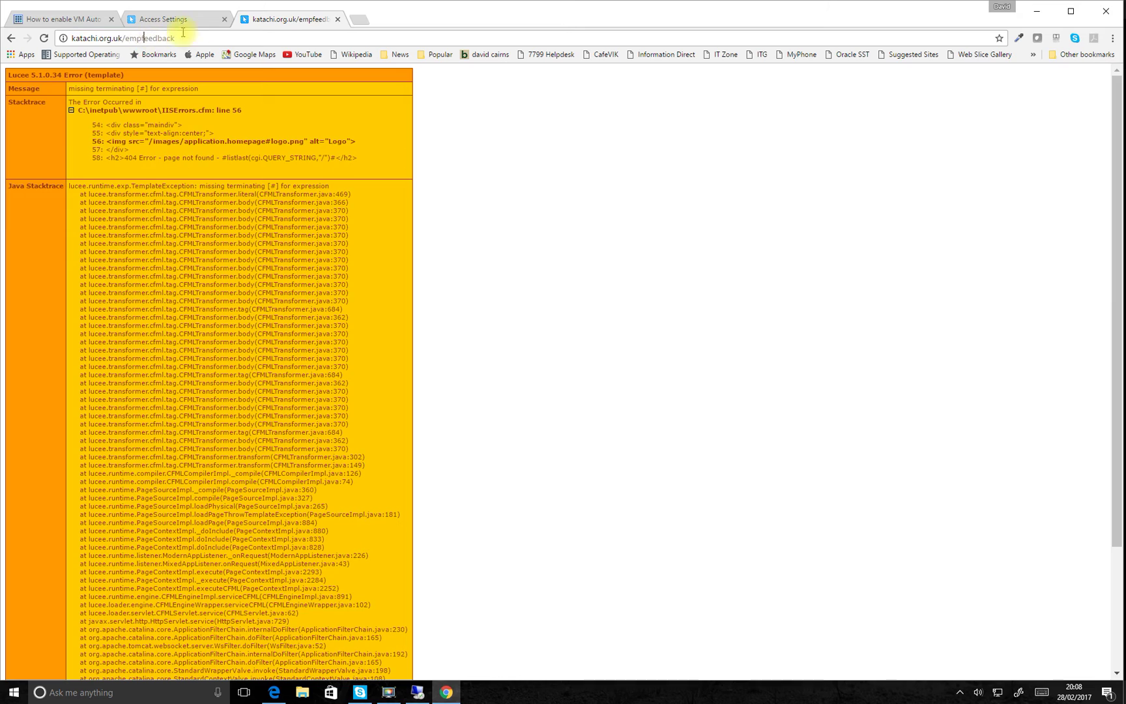
click(174, 16)
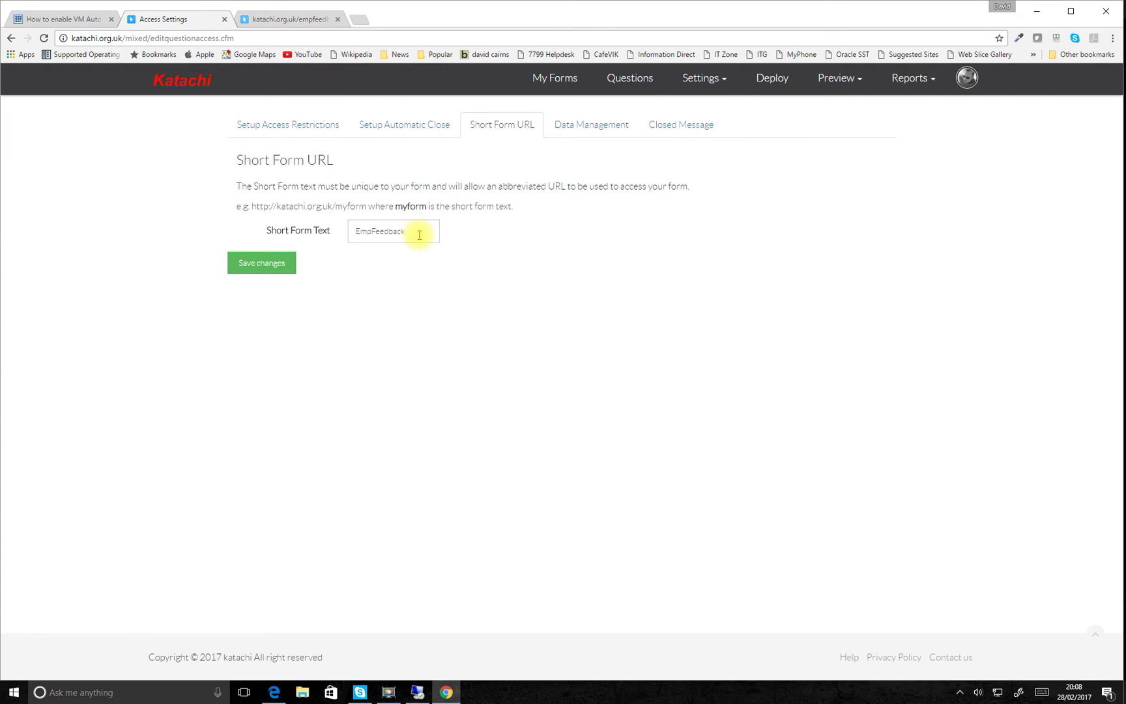
drag(419, 235, 344, 232)
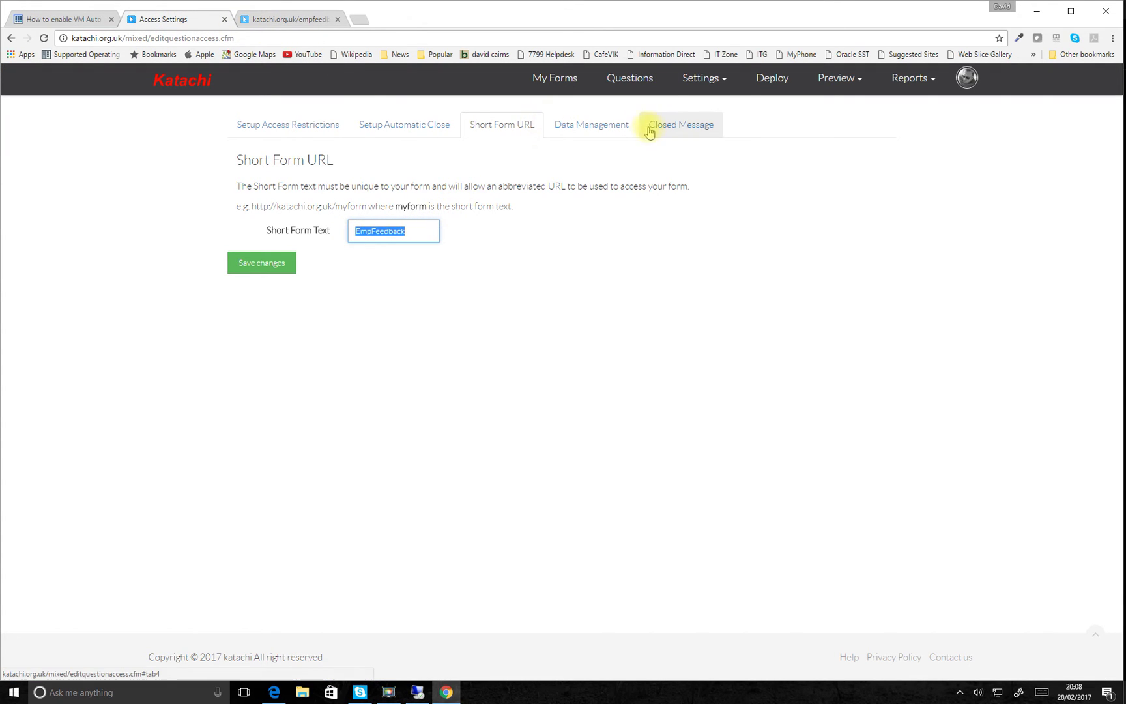
click(835, 78)
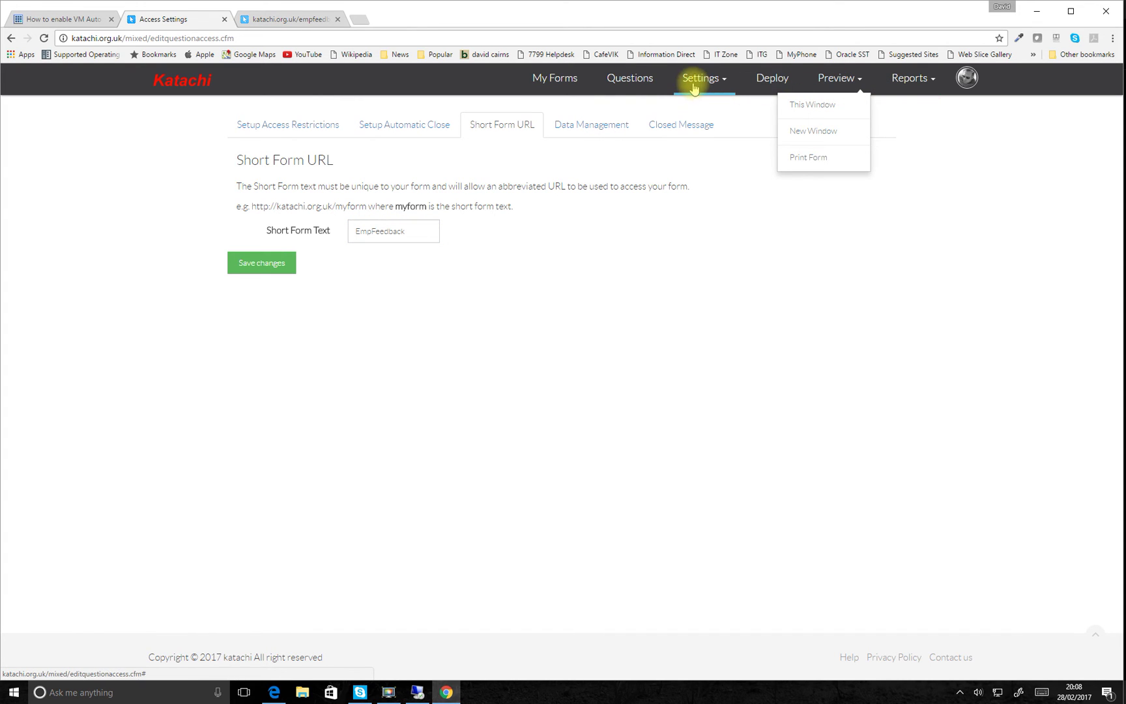
Return to the Deployment page and head for the My Forms list
click(773, 79)
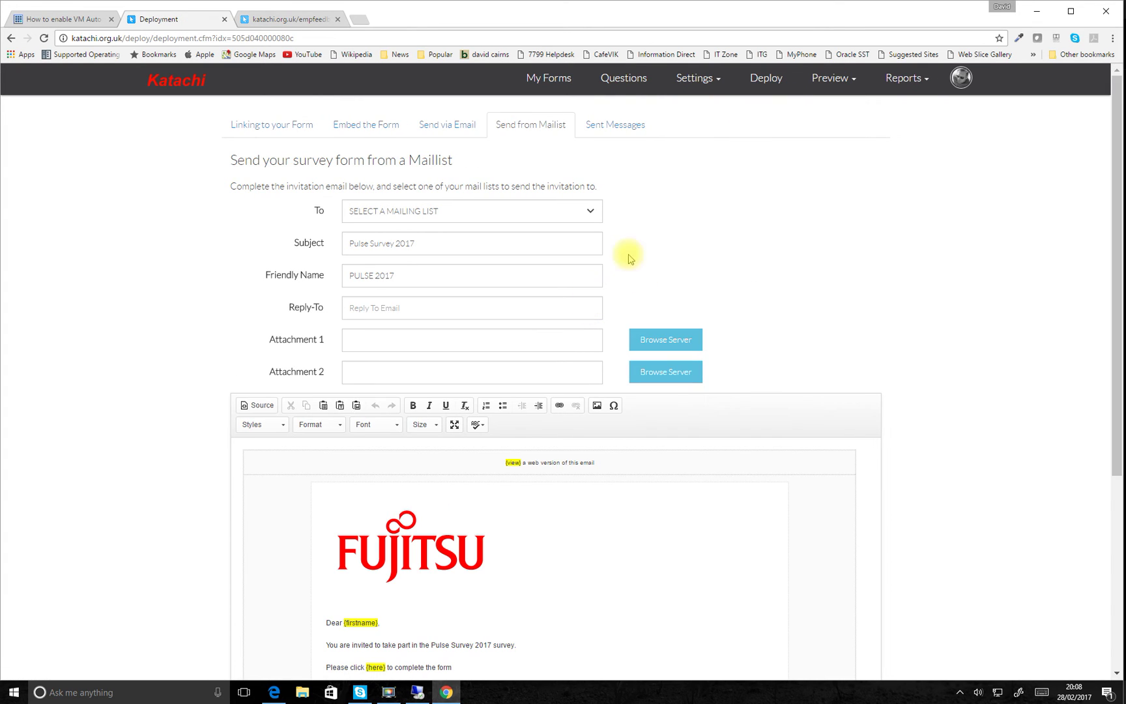
click(559, 81)
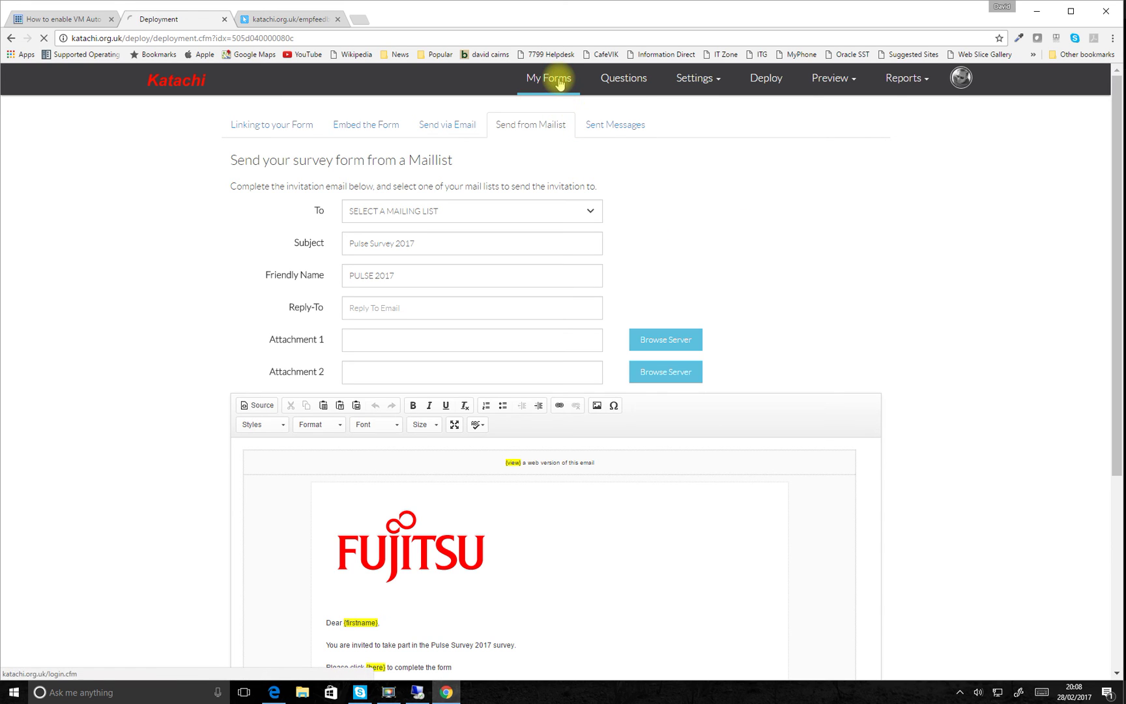